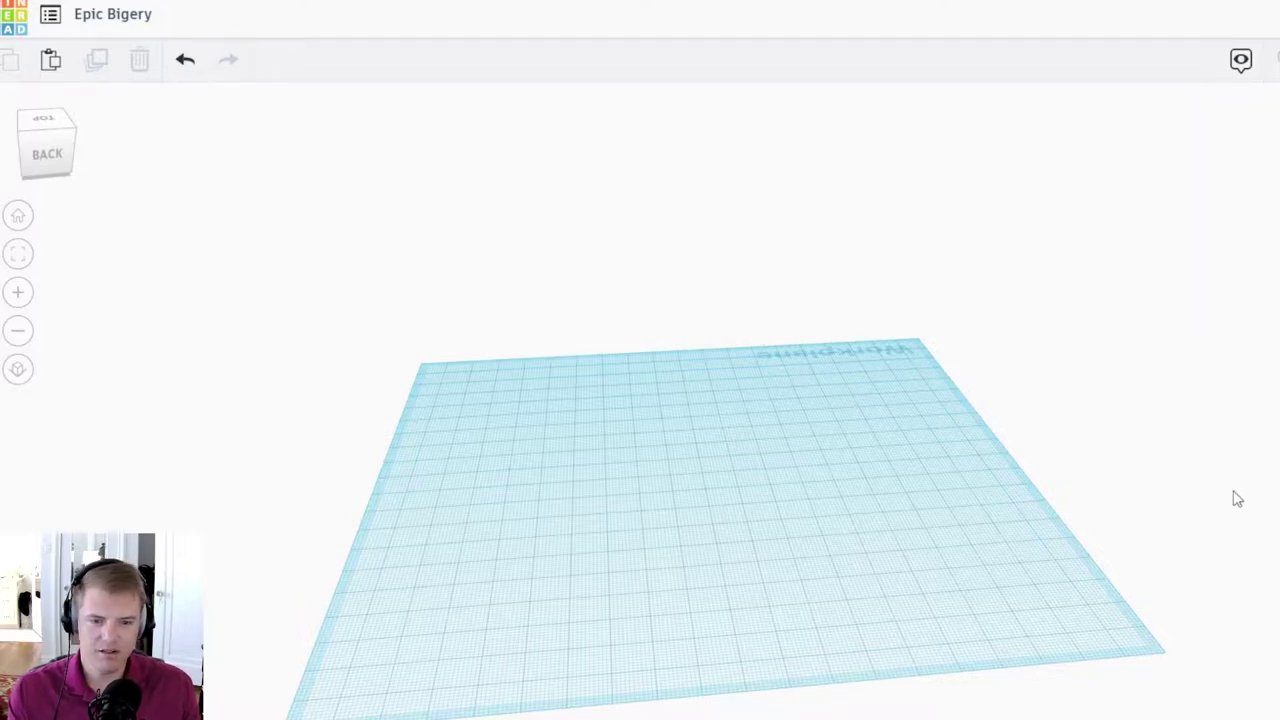
Step: Place a cylinder near the middle of the workplane
right_drag(782, 514, 480, 430)
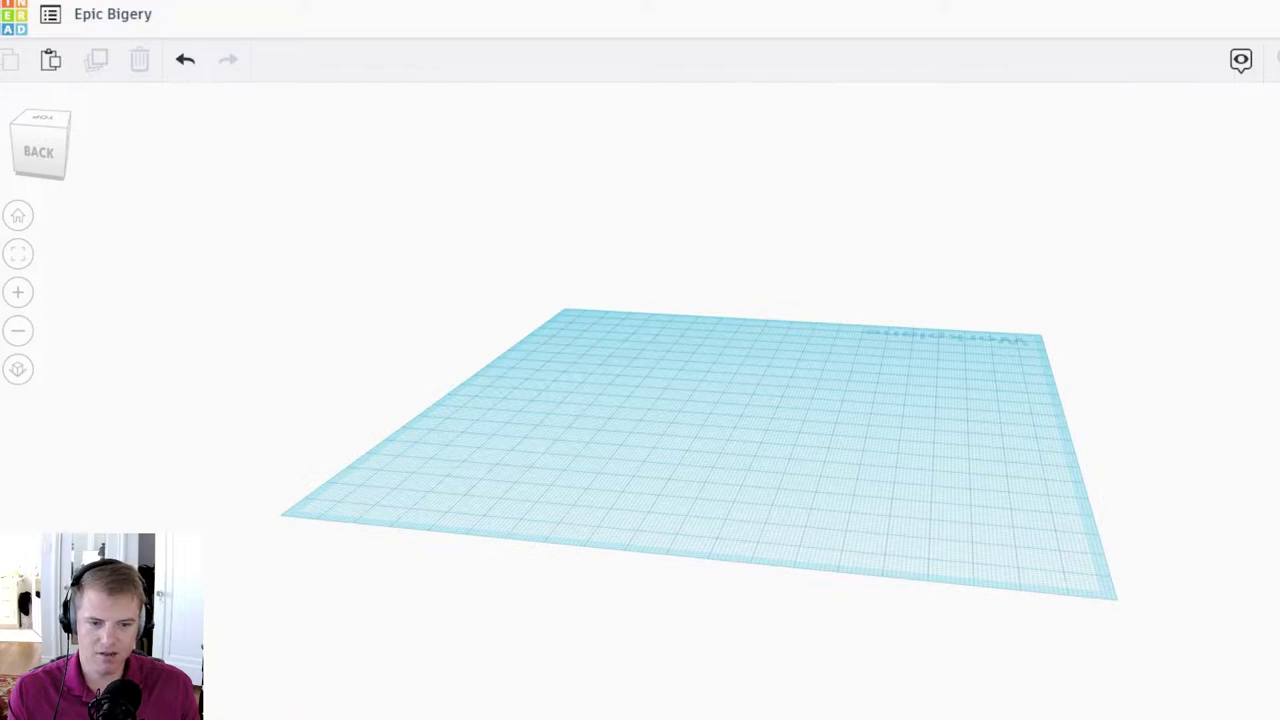
click(748, 432)
right_drag(811, 528, 697, 563)
scroll(697, 563, up, 3)
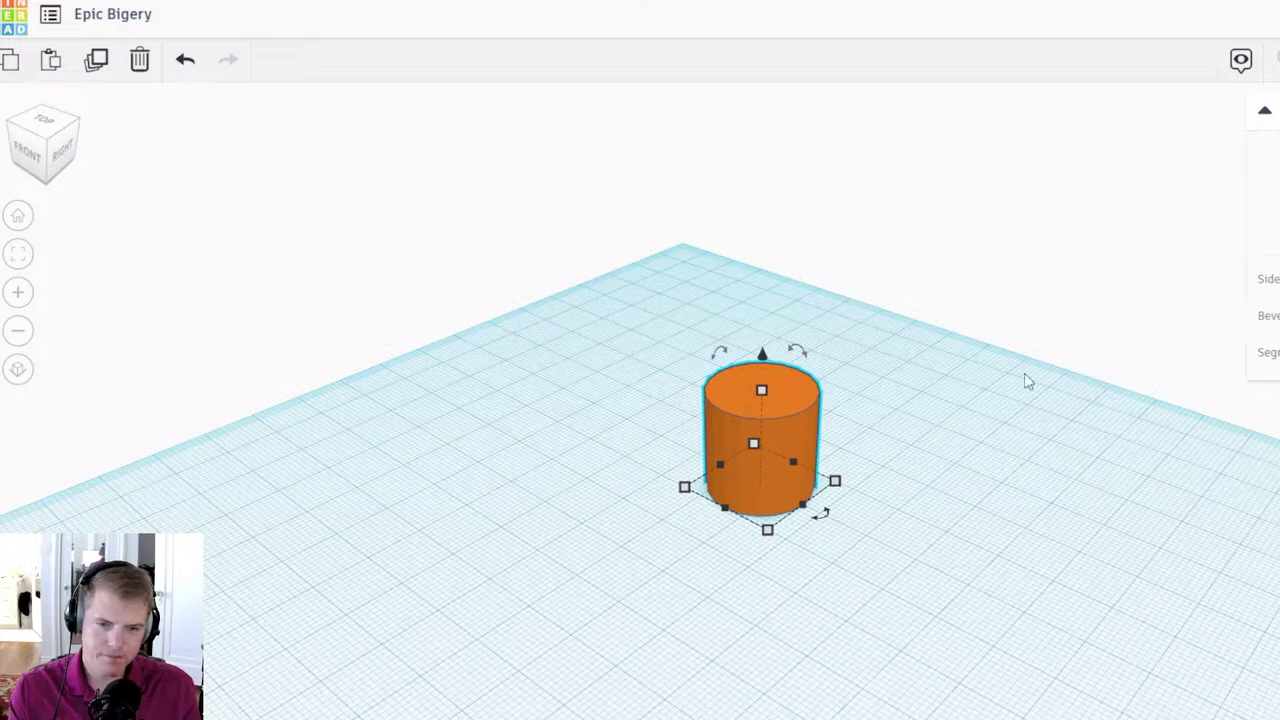
scroll(591, 614, up, 6)
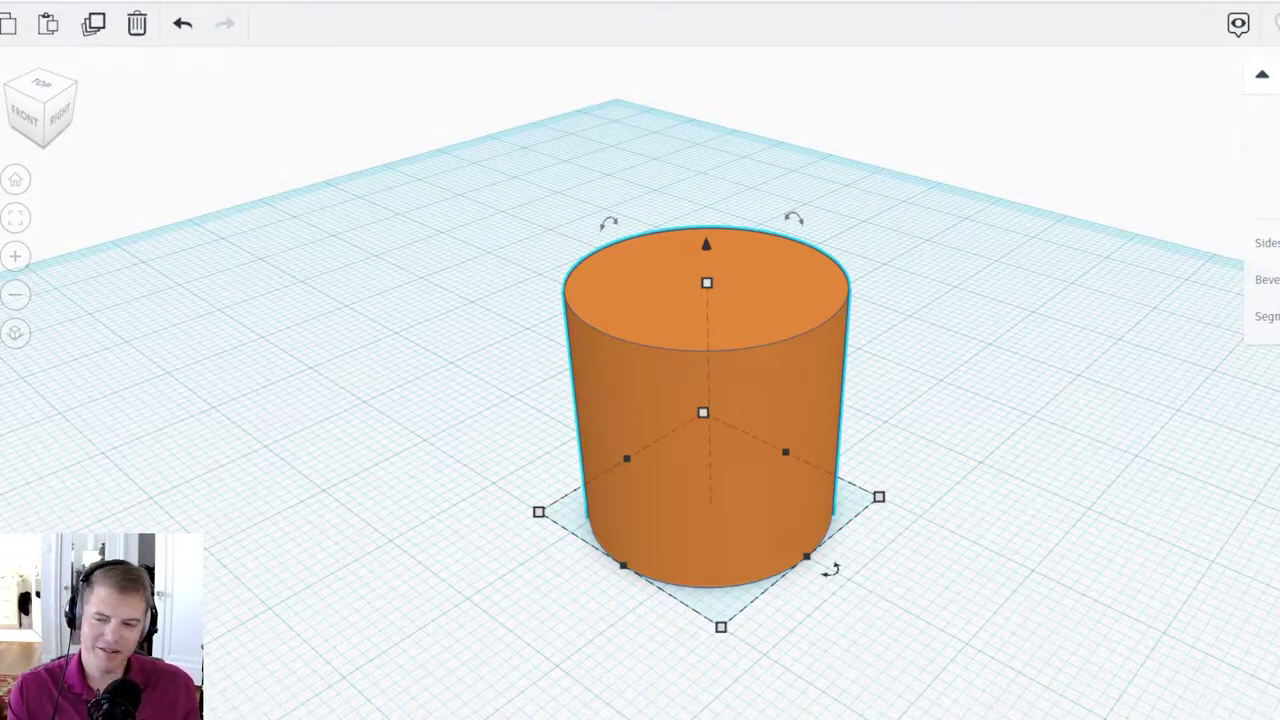
Step: Move the cylinder farther back on the workplane and add a red box and a blue sphere in front of it
click(954, 605)
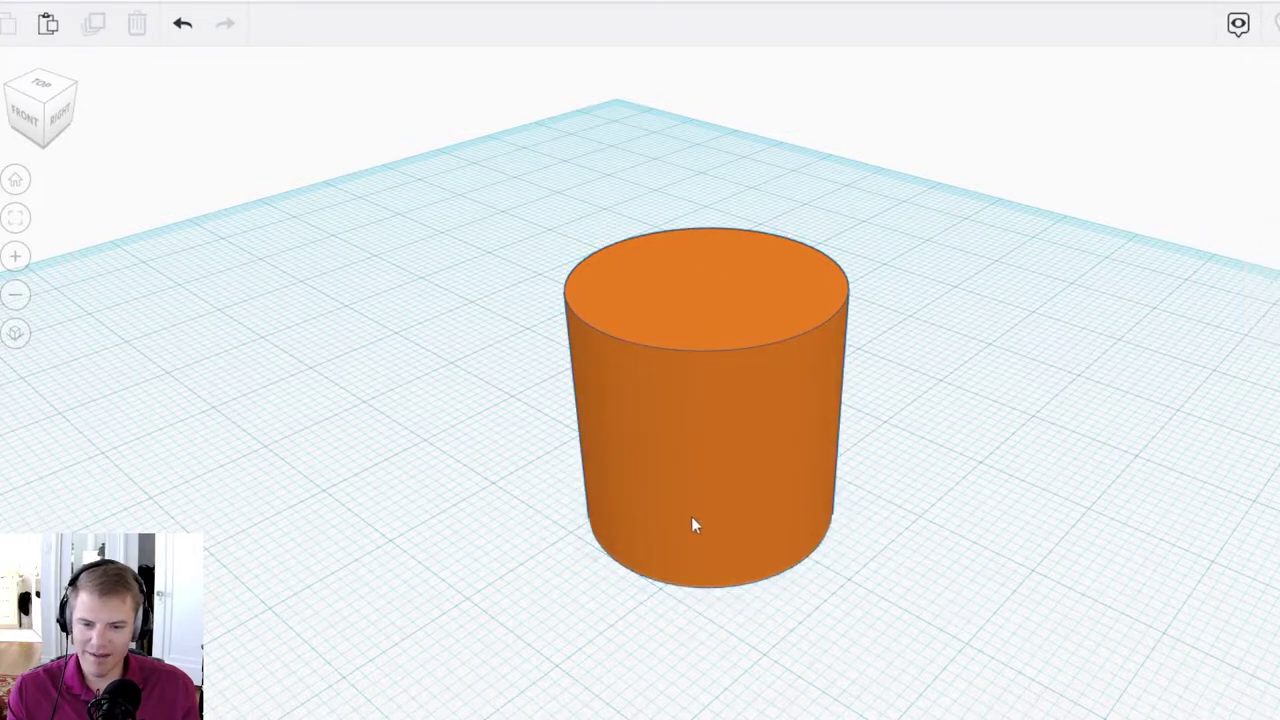
drag(691, 521, 934, 286)
click(700, 546)
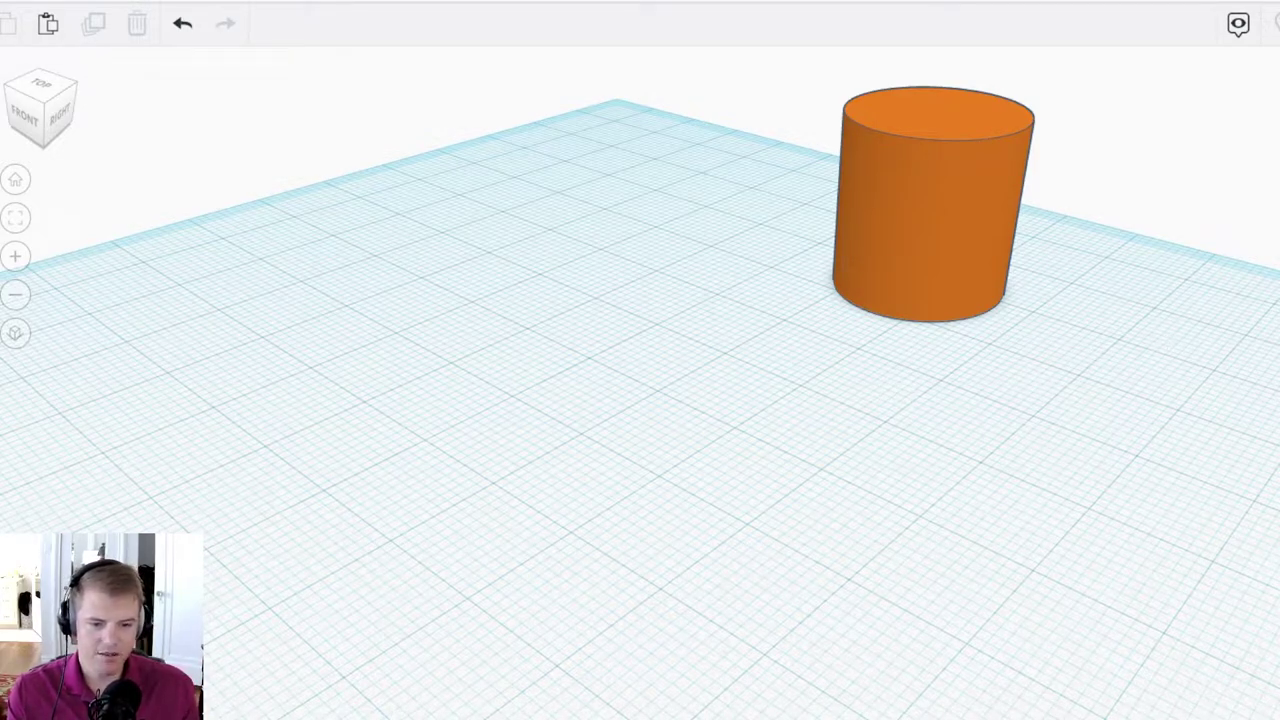
drag(1279, 582, 712, 527)
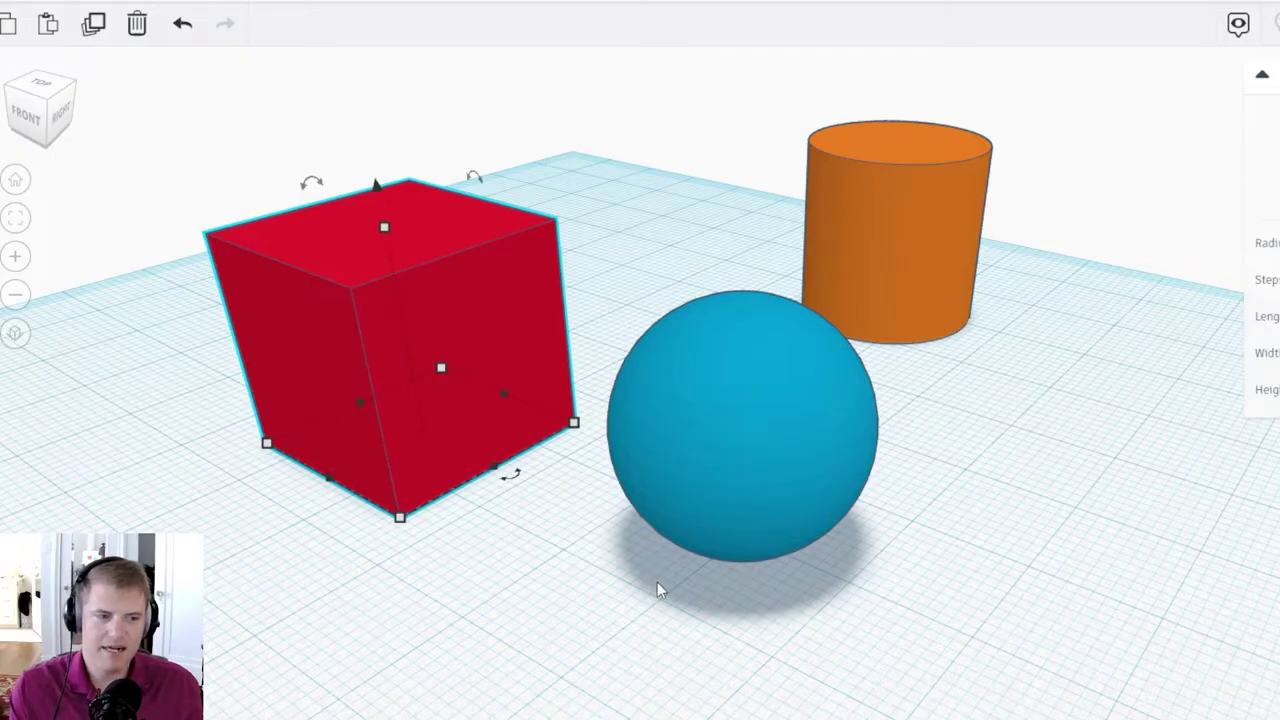
Step: Move the red box sideways until it overlaps the sphere, and shift the sphere slightly forward
right_drag(628, 612, 707, 475)
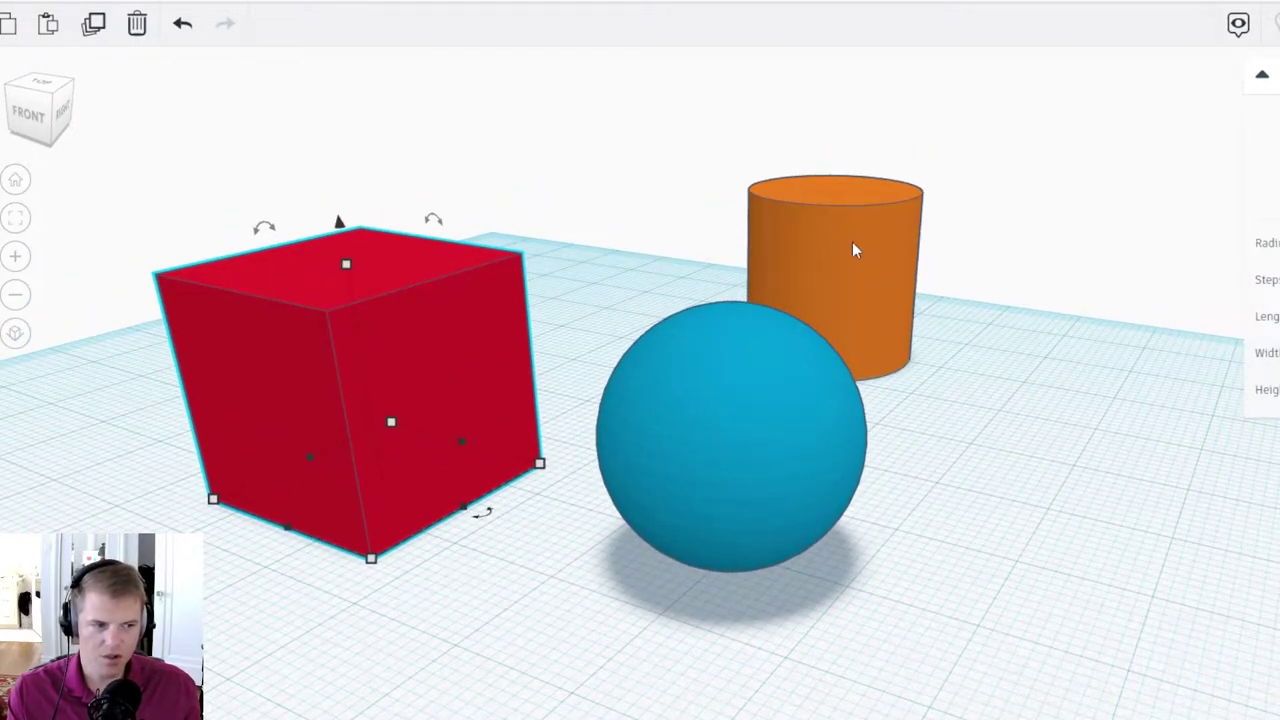
right_drag(666, 604, 775, 593)
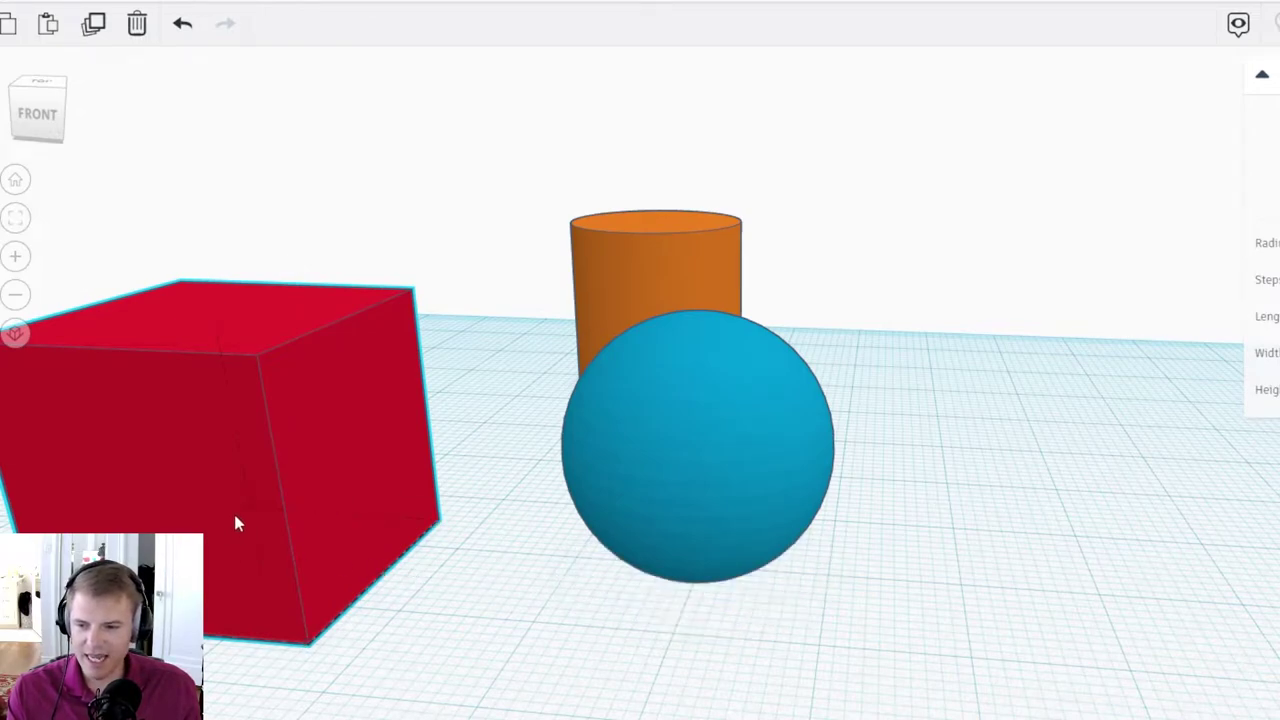
drag(233, 512, 462, 512)
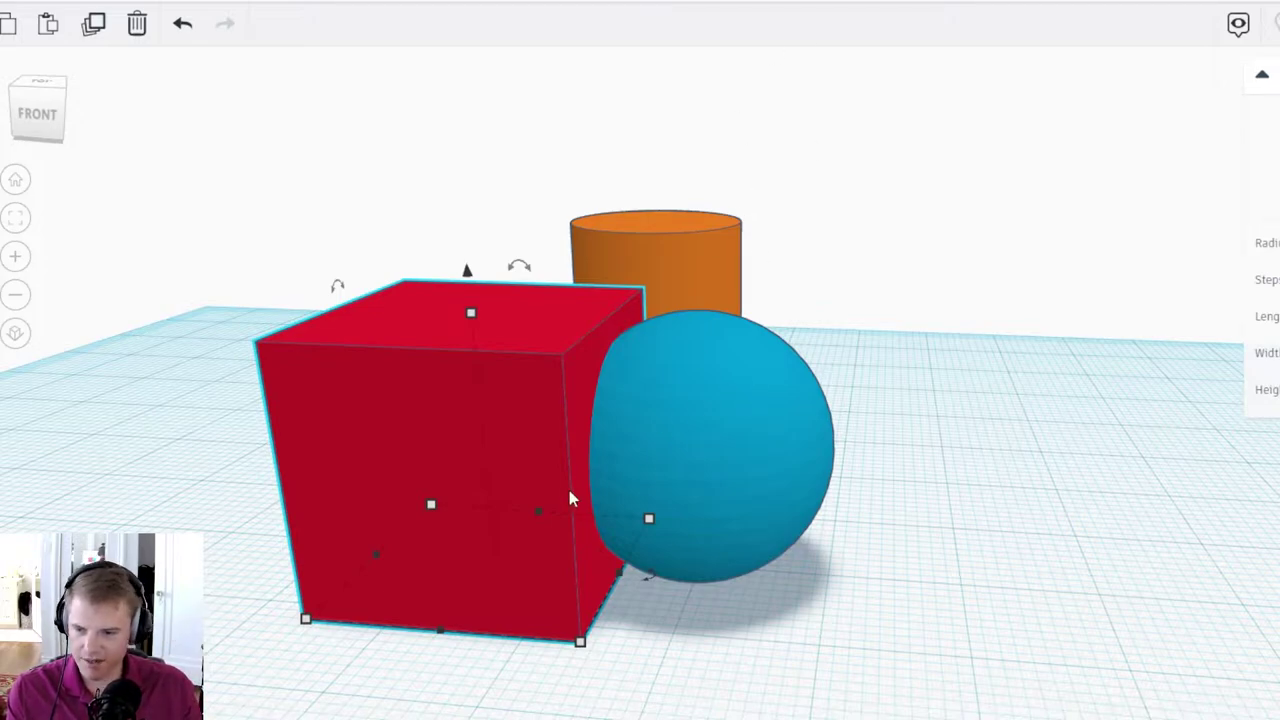
drag(714, 503, 716, 529)
Step: Align the red box and the sphere on their centers in the front-to-back direction
shift+click(508, 562)
key(l)
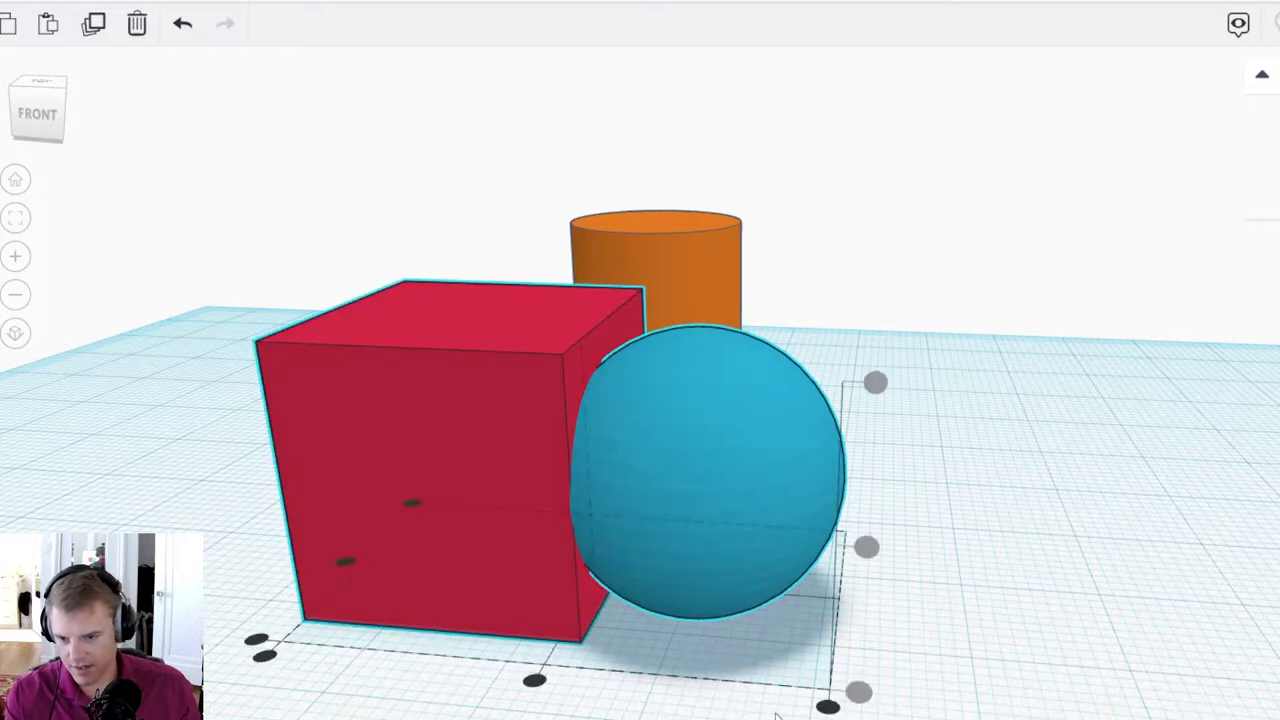
click(346, 563)
click(251, 588)
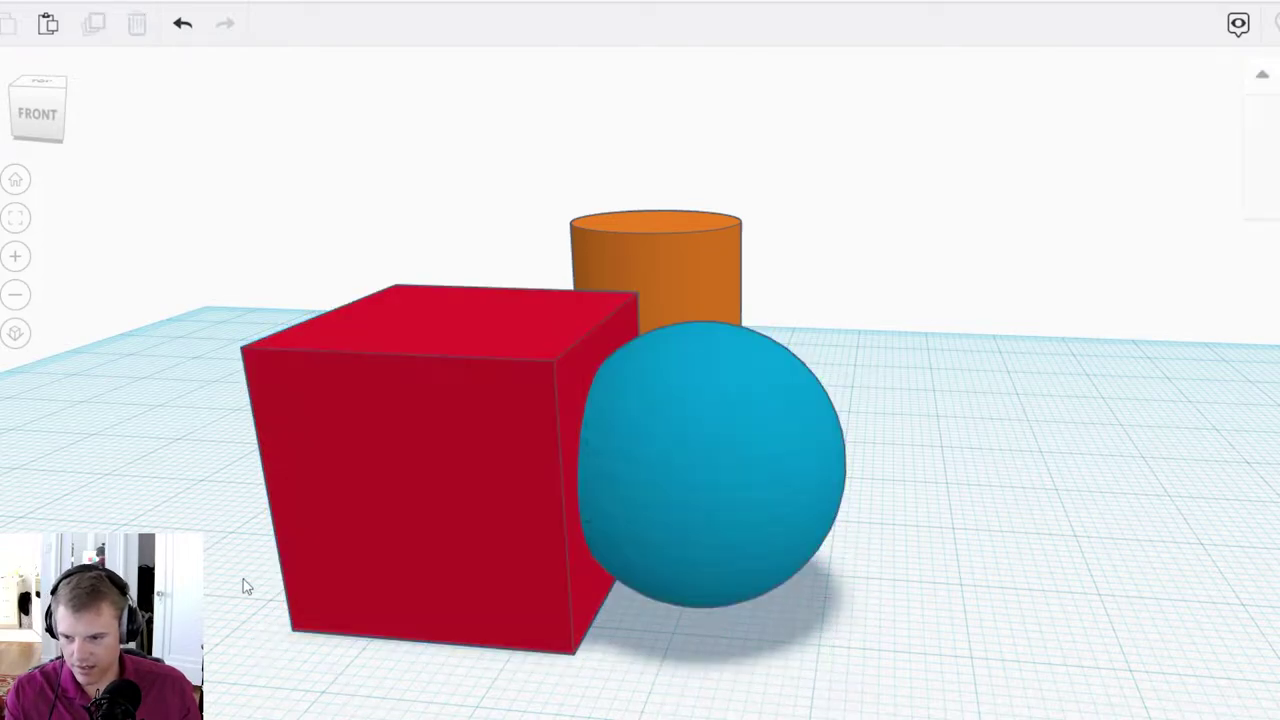
Step: Lower the top of the red box to a height of 10 mm
click(445, 538)
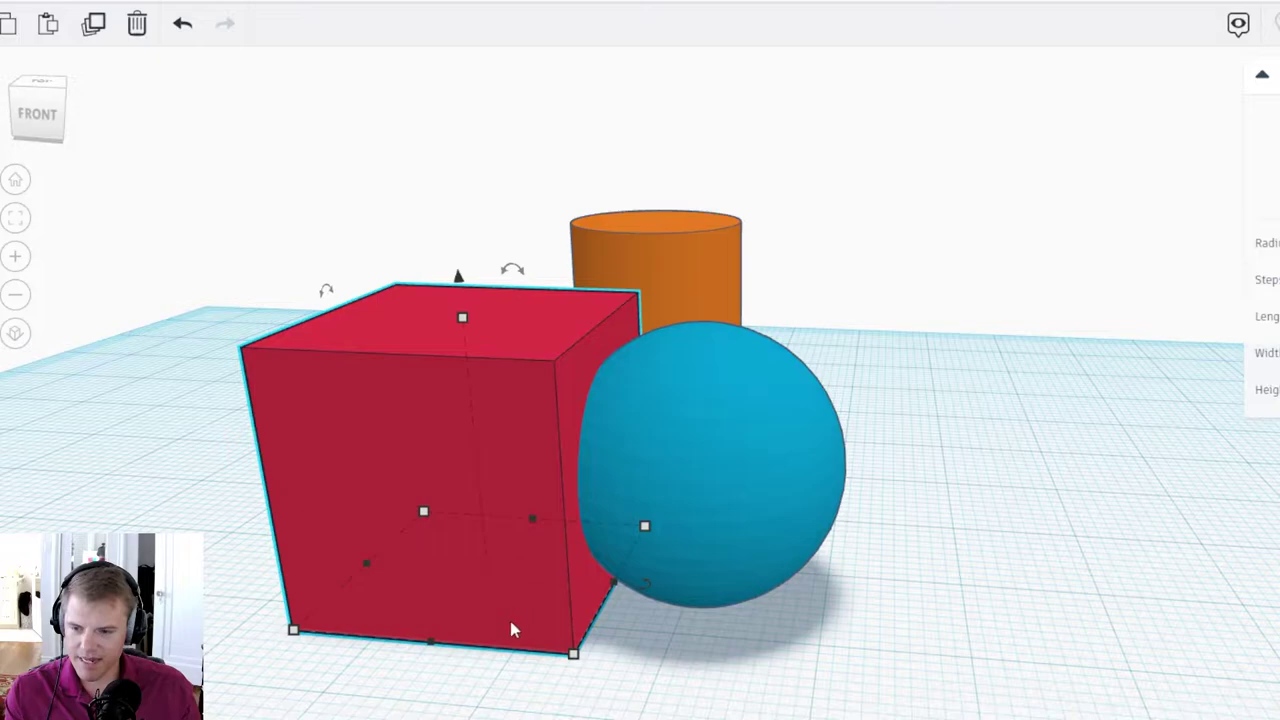
mouse_move(460, 325)
drag(459, 324, 475, 451)
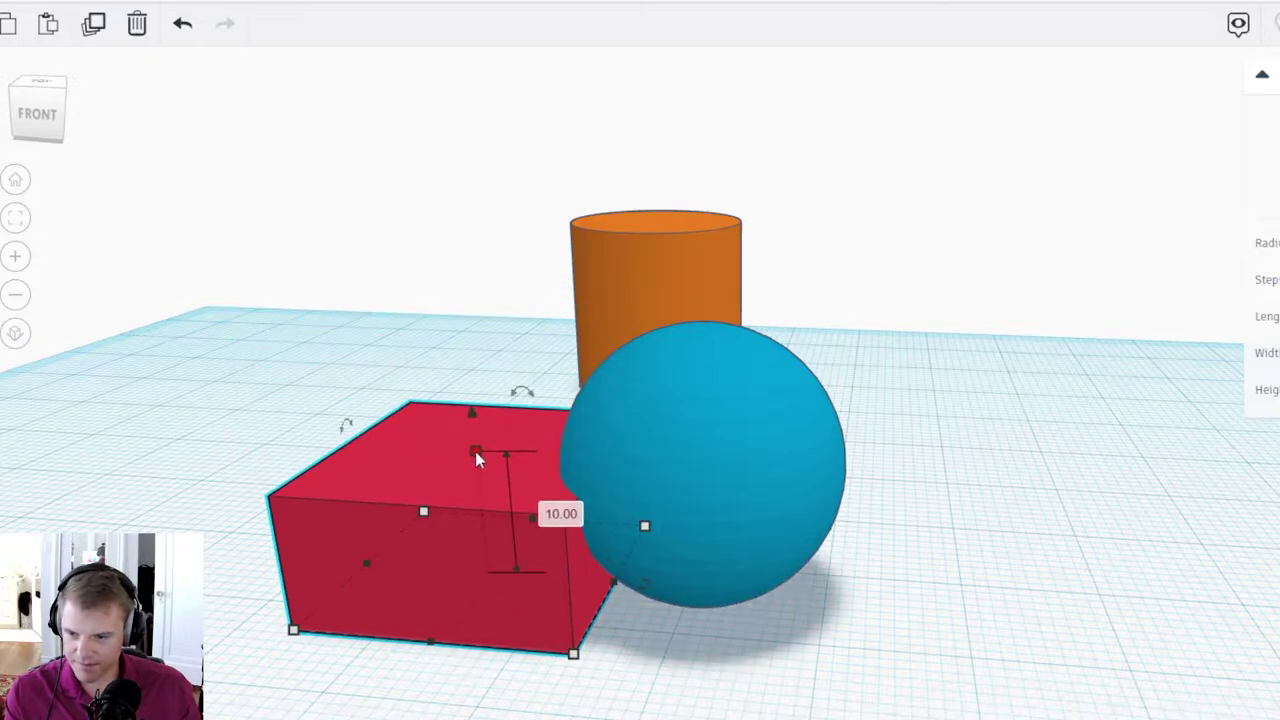
click(211, 480)
Step: Align the red box and the sphere at their tops, raising the box to the sphere's upper edge
click(434, 530)
drag(226, 456, 832, 541)
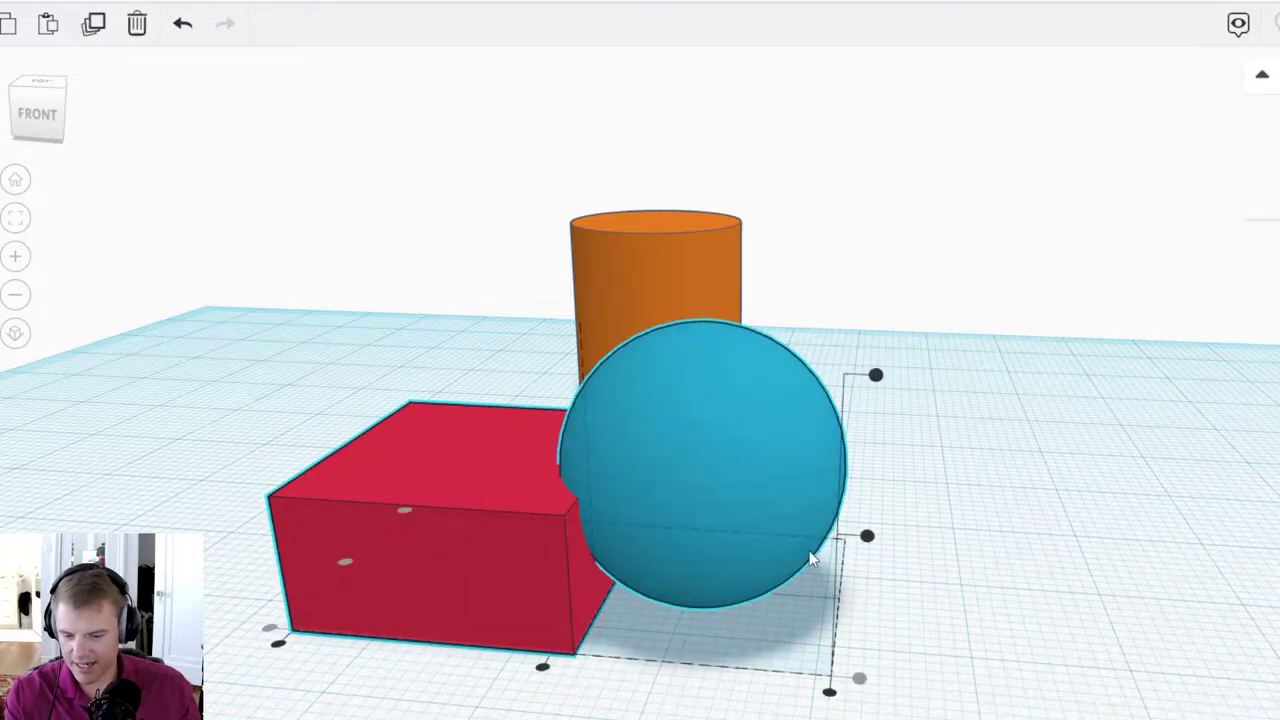
drag(875, 375, 876, 380)
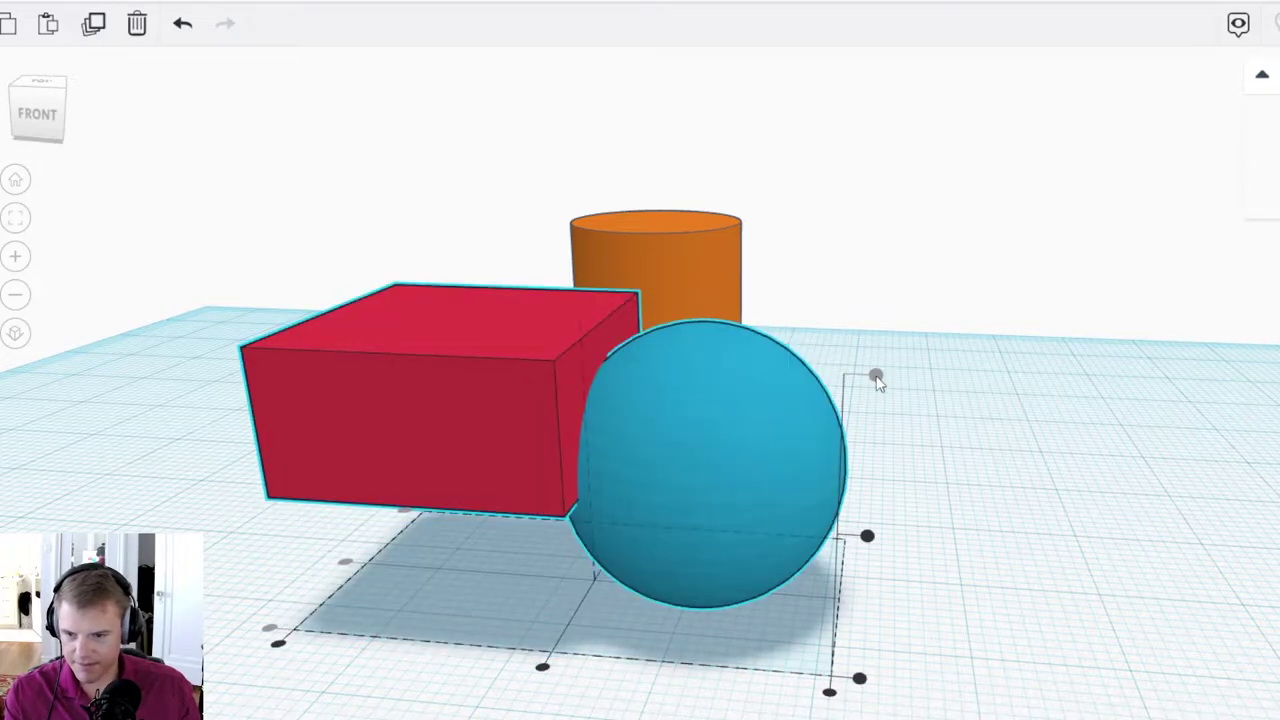
click(926, 462)
Step: Shorten the red box from the side facing the sphere to a width of about 10 mm
right_drag(622, 680, 680, 640)
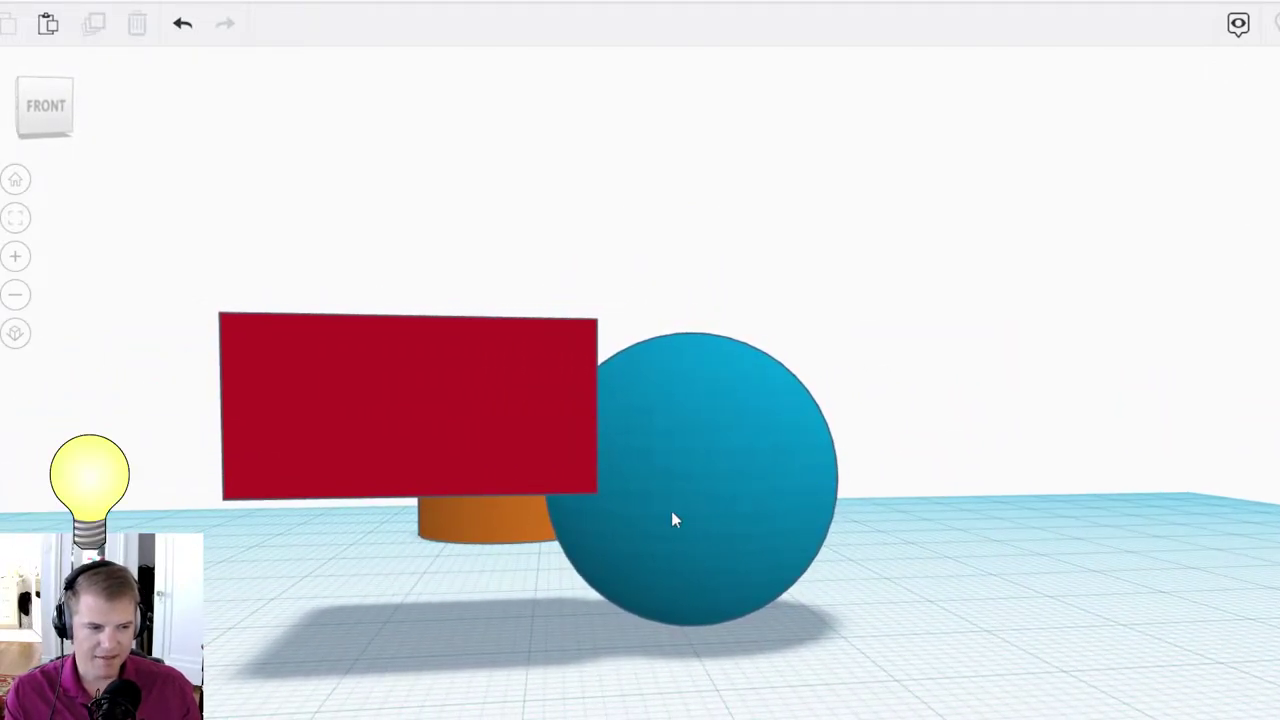
right_drag(586, 571, 565, 610)
click(568, 473)
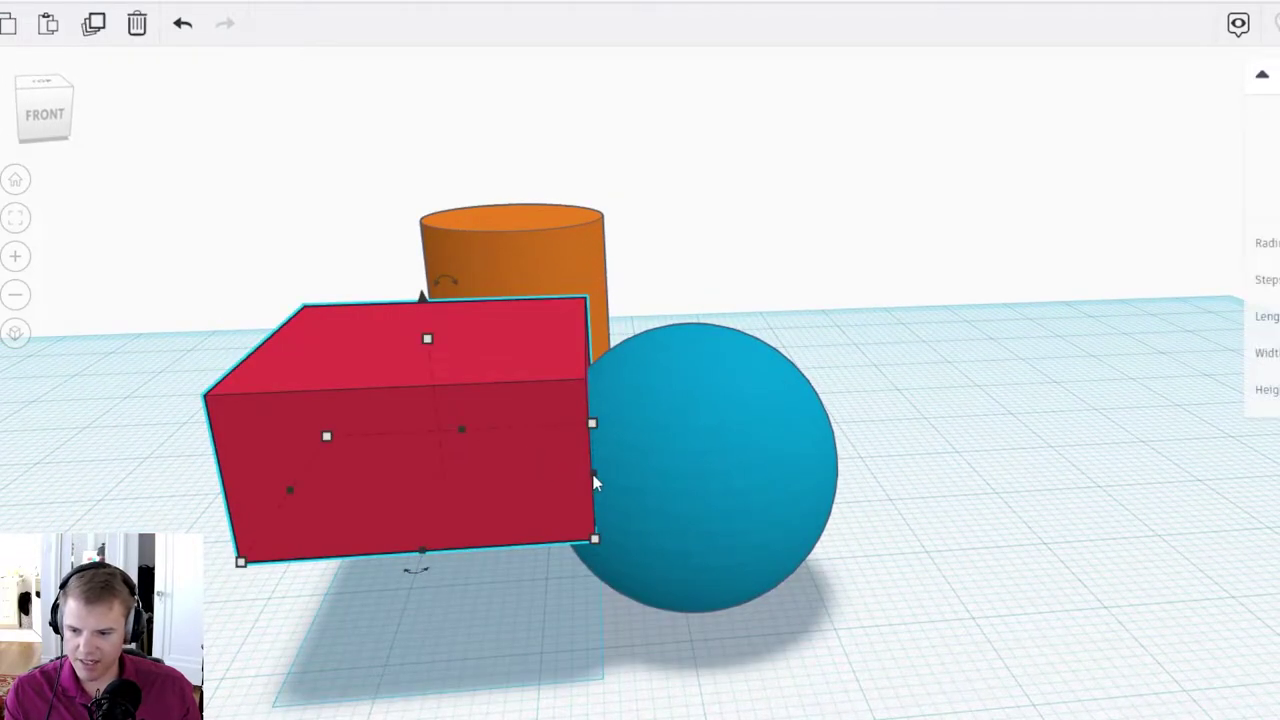
drag(595, 483, 447, 502)
Step: Align the red box with the sphere's outer side, on the side away from the box
drag(310, 714, 667, 495)
key(l)
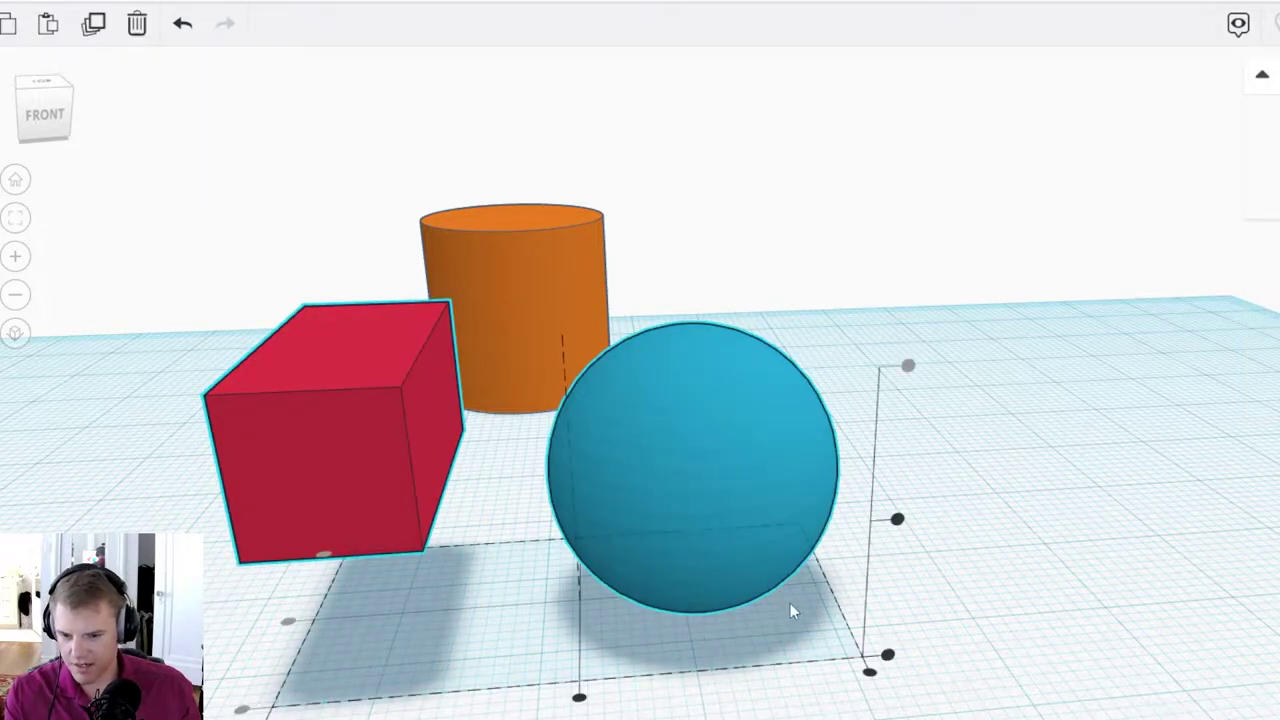
click(871, 673)
click(937, 665)
Step: Stretch the sphere in the front-to-back direction into a long ellipsoid extending well past the red box
right_drag(937, 665, 756, 571)
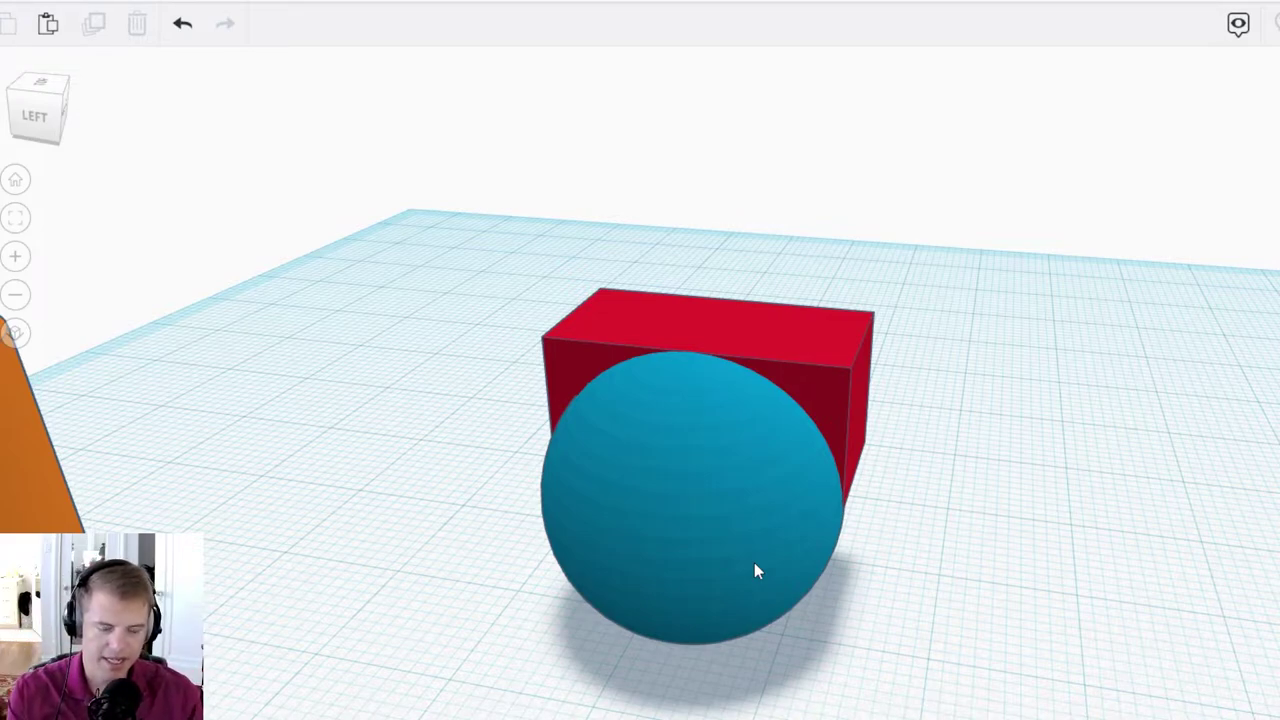
click(753, 560)
right_drag(495, 550, 845, 625)
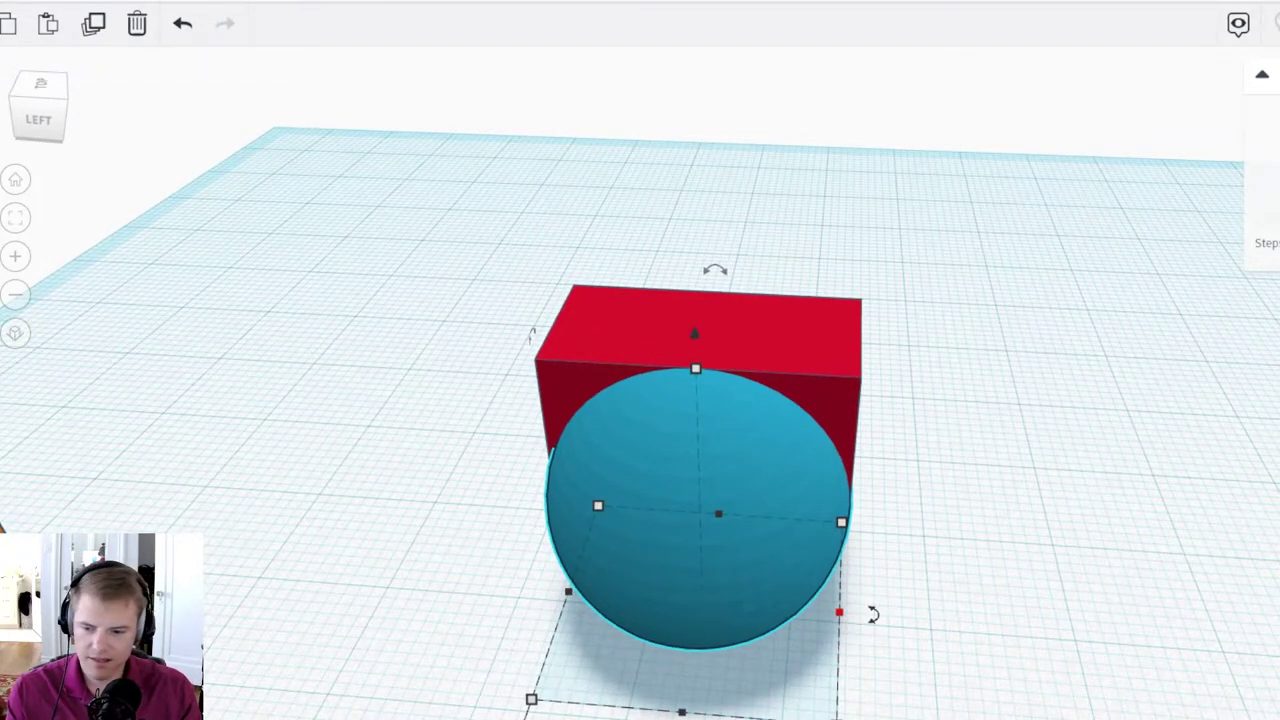
drag(839, 612, 1275, 700)
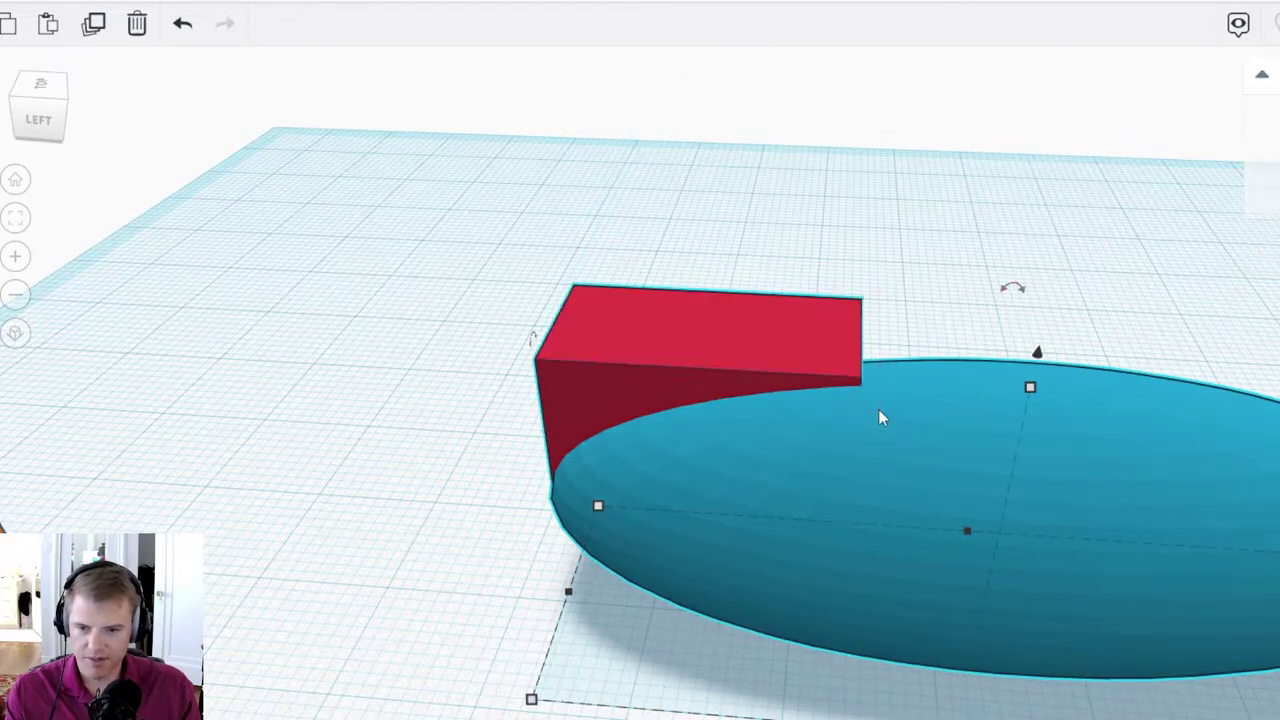
Step: Center the red box and the stretched sphere on each other along the sphere's long direction
key(l)
click(945, 719)
click(1100, 706)
Step: Cut the red box with the stretched sphere as a hole, and turn the remaining curved piece into a hole
right_drag(1100, 706, 697, 418)
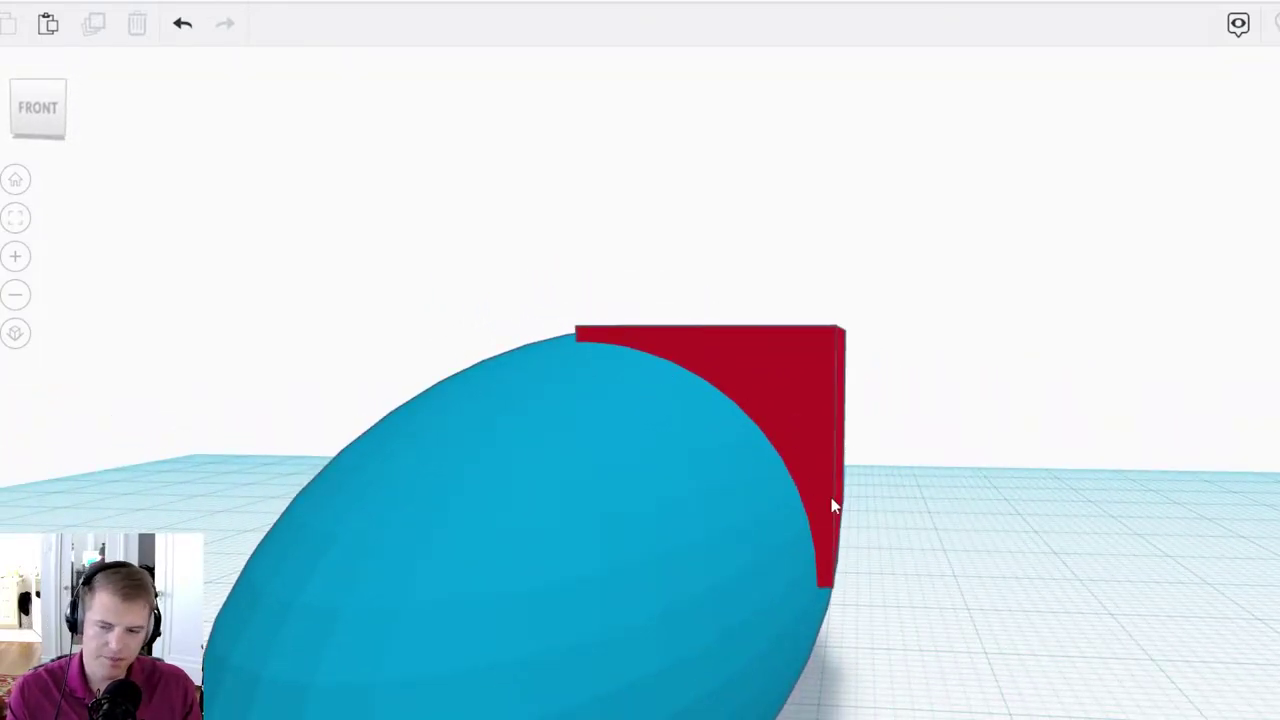
right_drag(965, 463, 804, 530)
scroll(804, 530, down, 5)
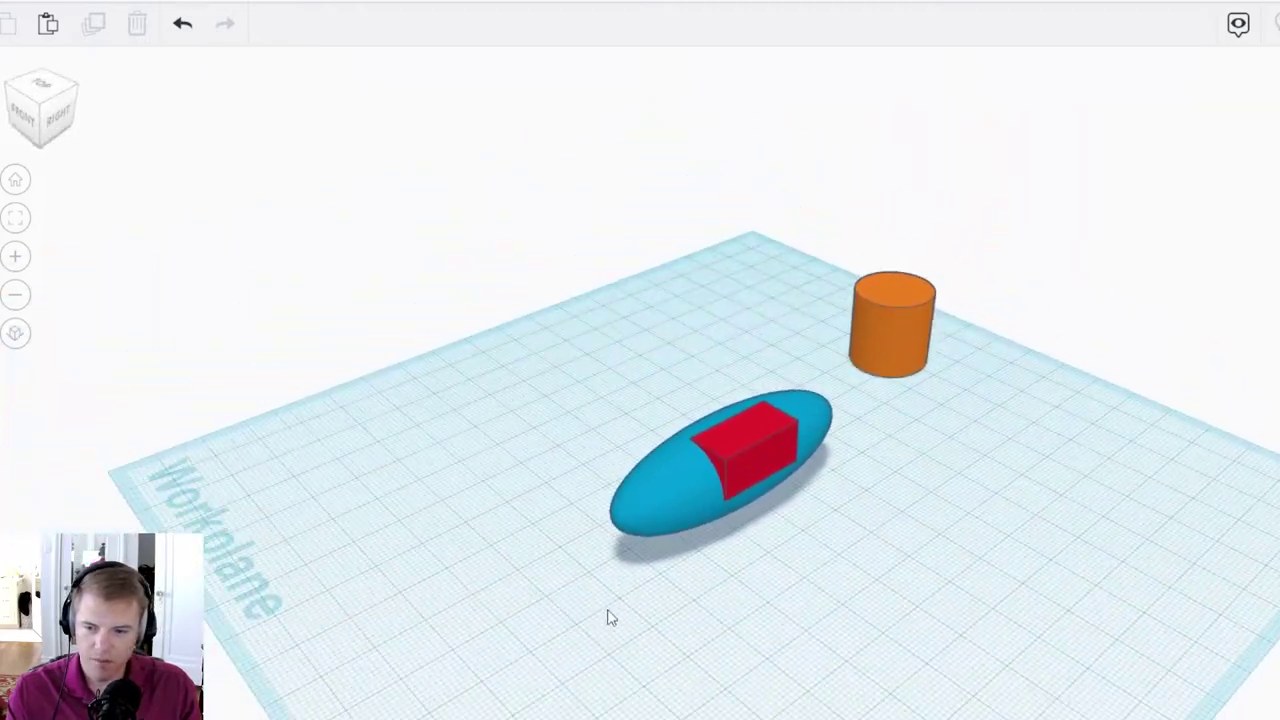
click(652, 463)
scroll(680, 509, up, 5)
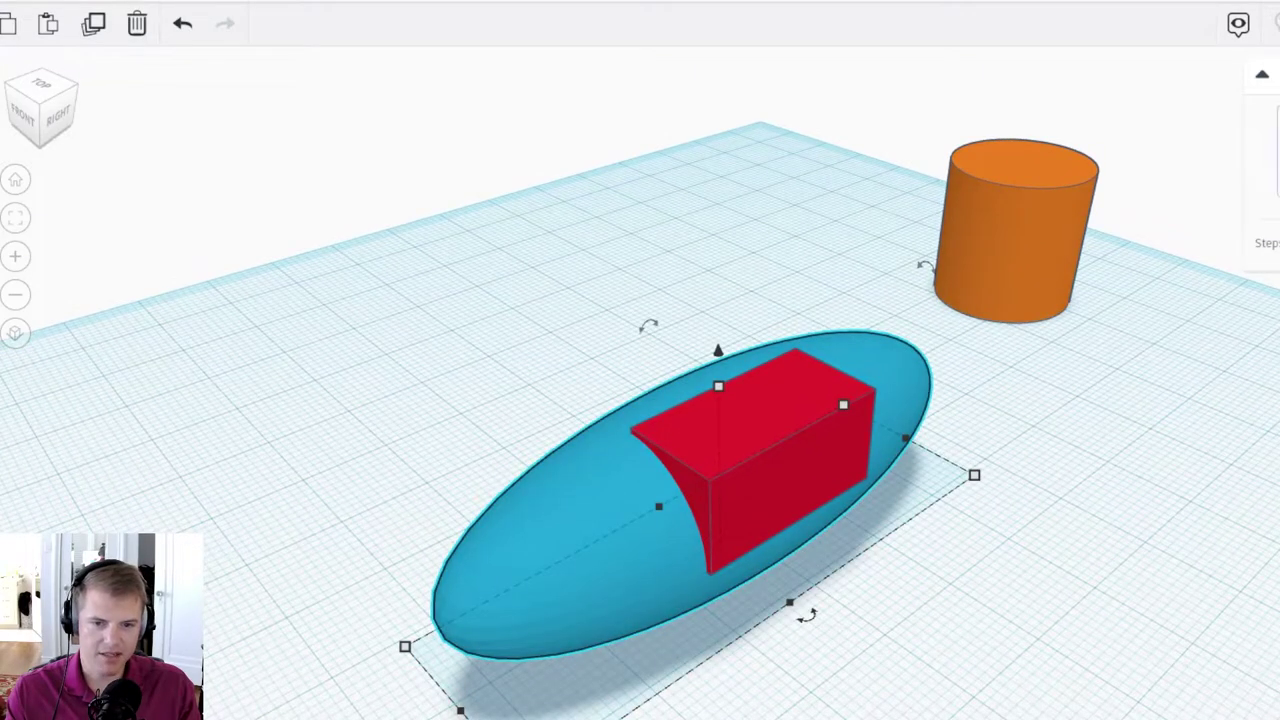
key(h)
right_drag(1150, 508, 1247, 466)
drag(612, 358, 845, 481)
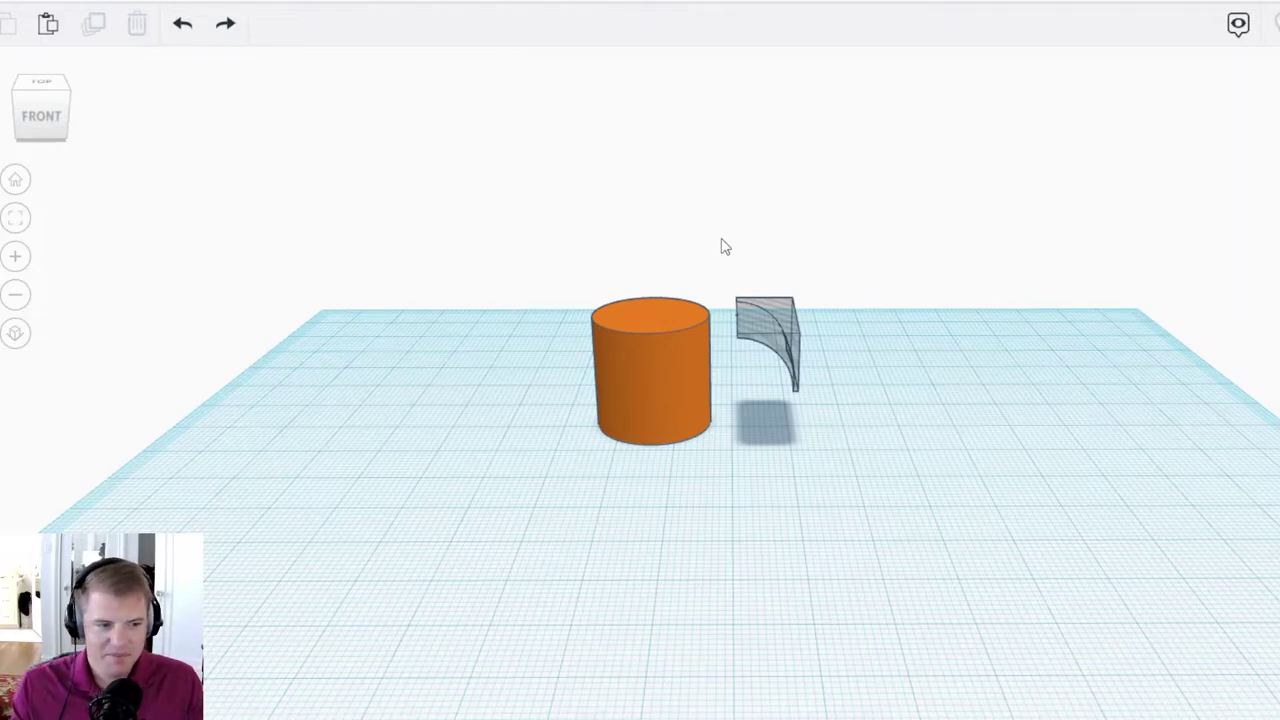
scroll(697, 312, up, 5)
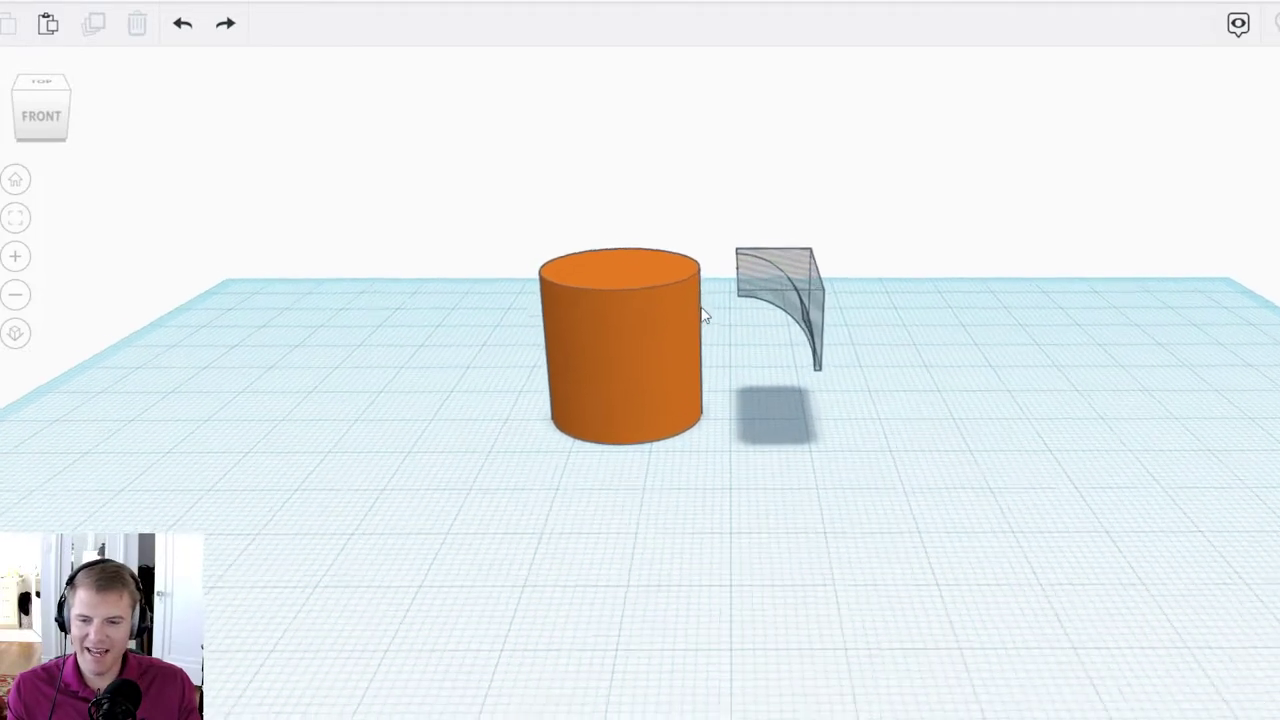
middle_drag(736, 403, 747, 511)
scroll(744, 492, up, 2)
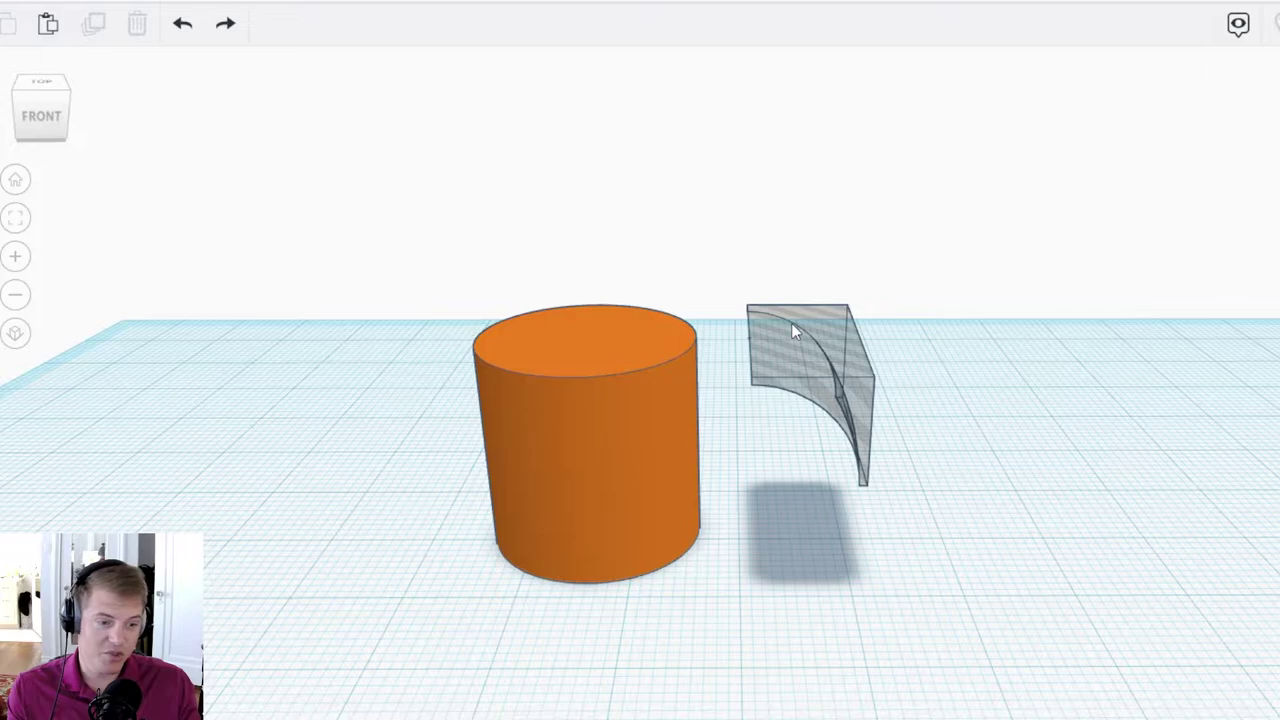
drag(358, 234, 868, 651)
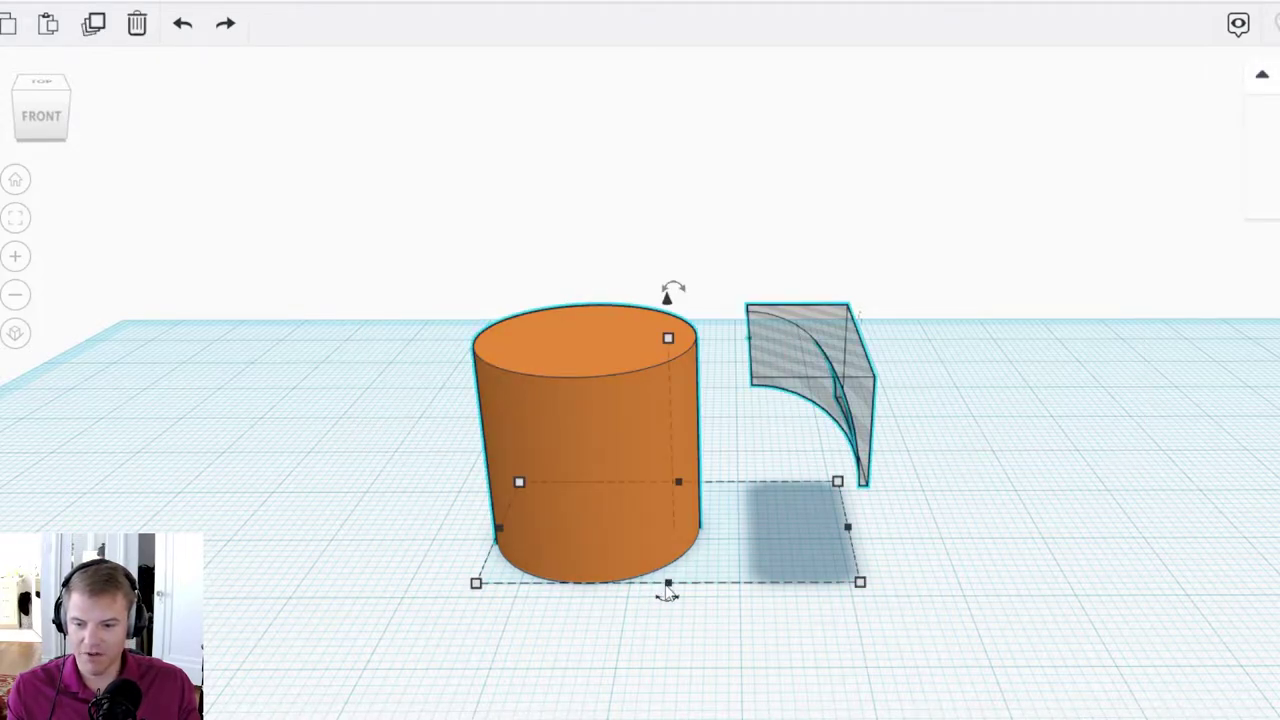
key(l)
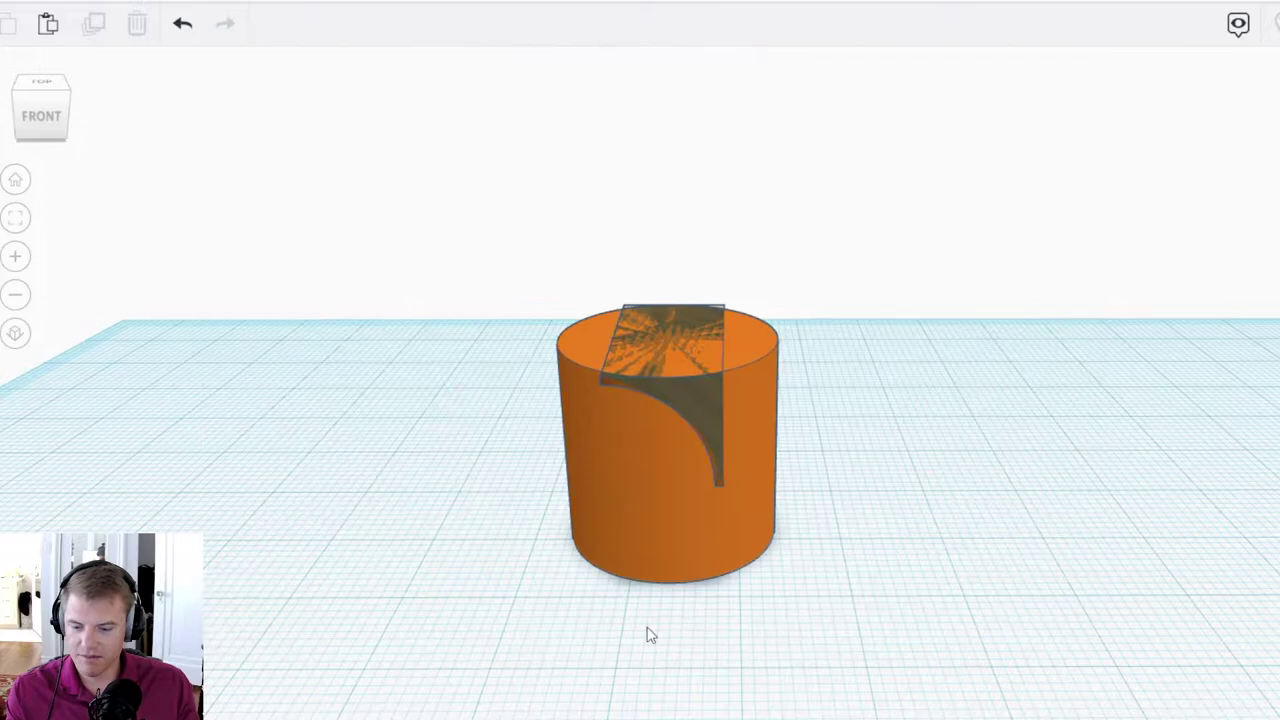
key(ctrl+z)
Step: Set the width of the curved hole piece to 20 mm
click(818, 365)
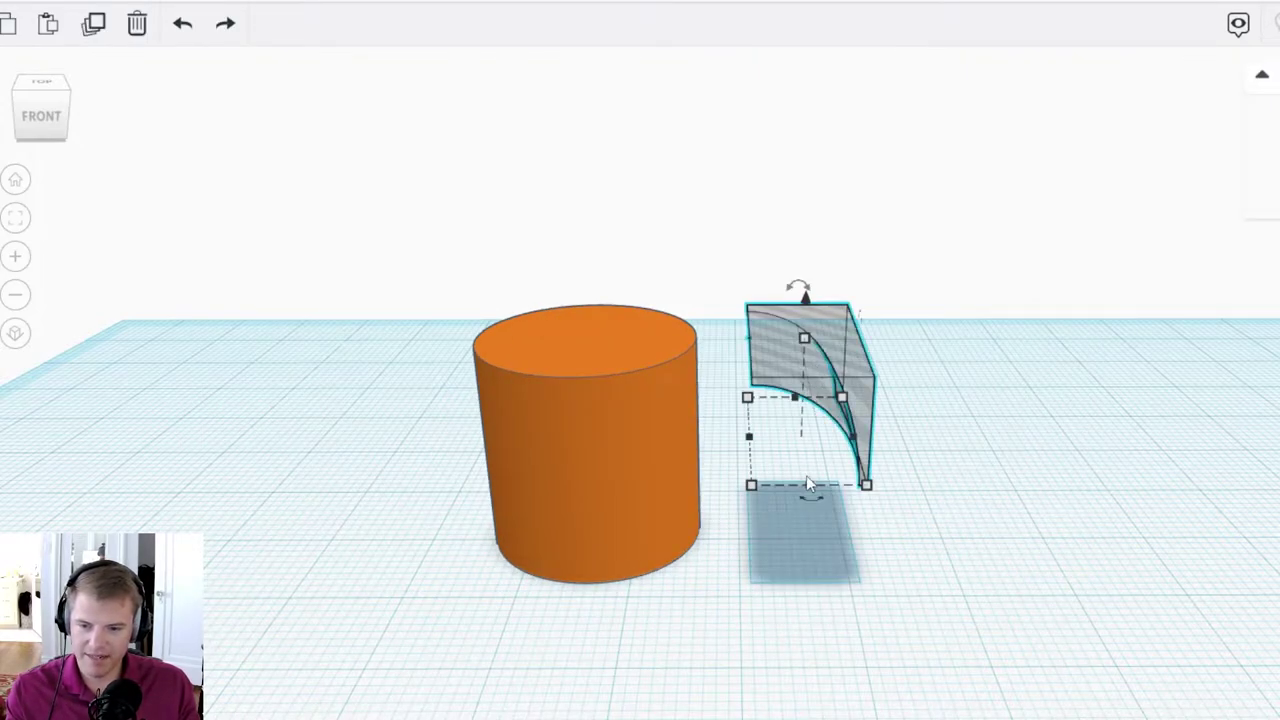
mouse_move(745, 438)
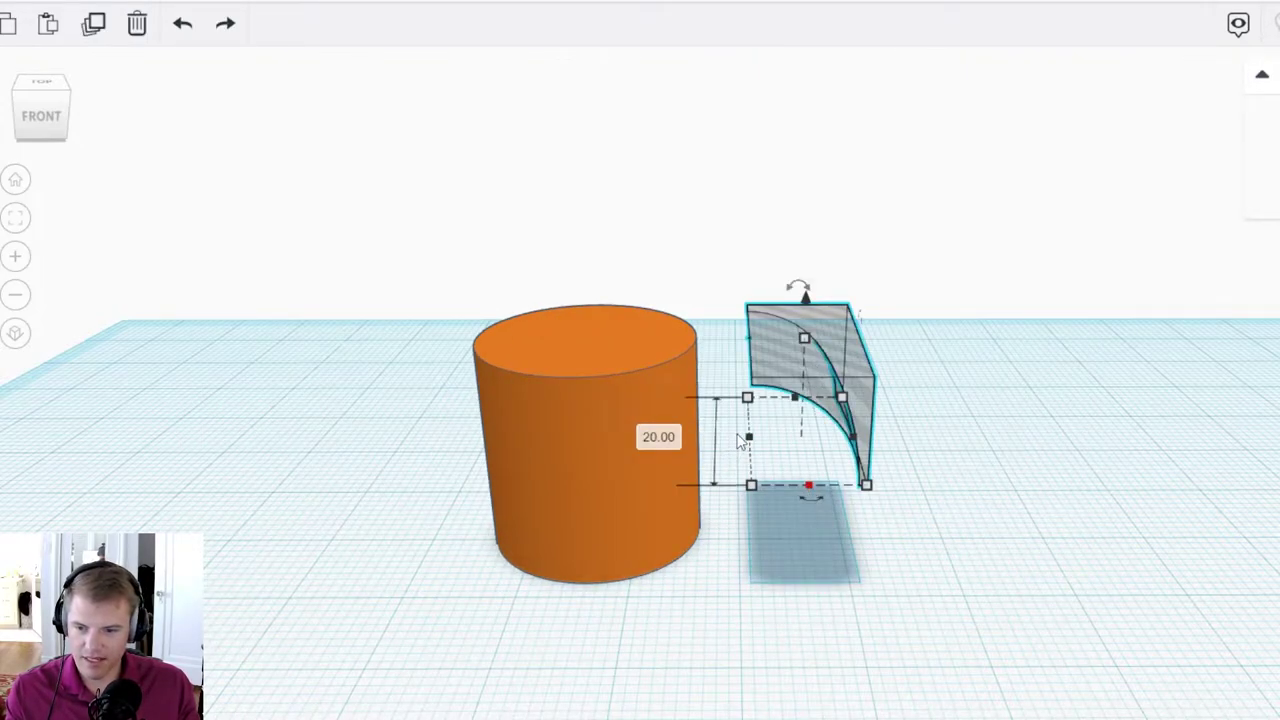
mouse_move(748, 485)
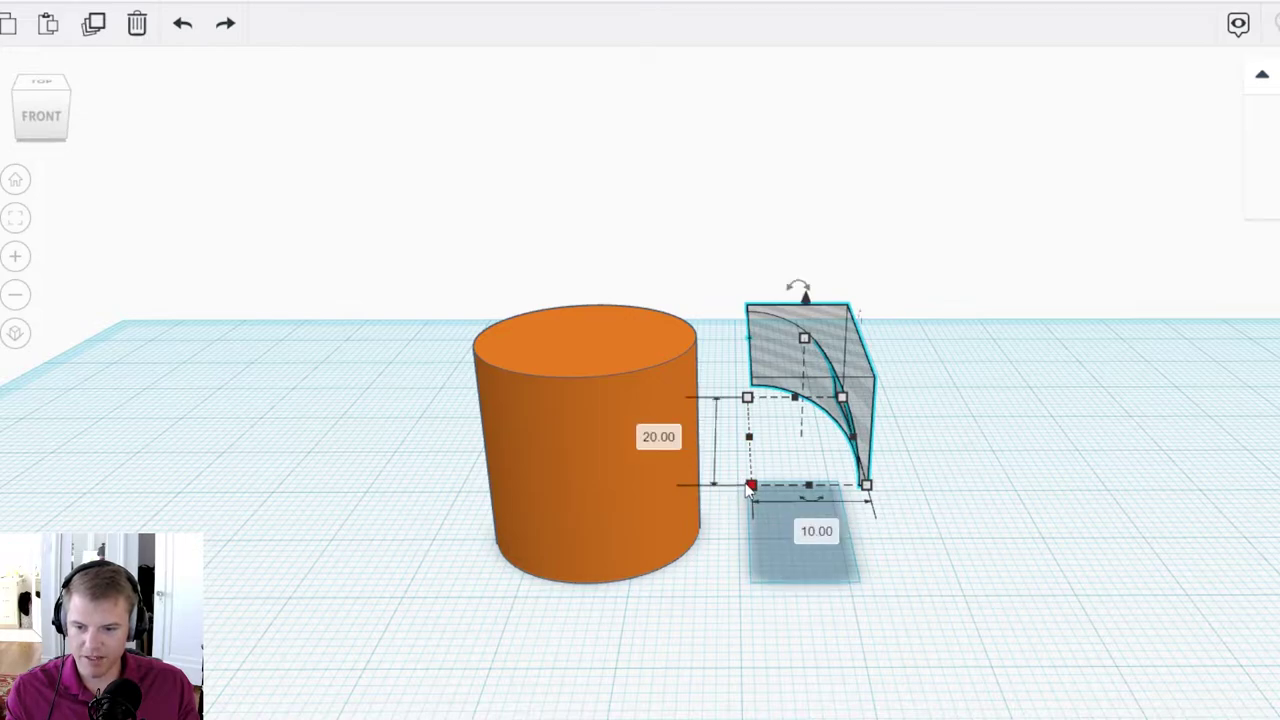
click(816, 531)
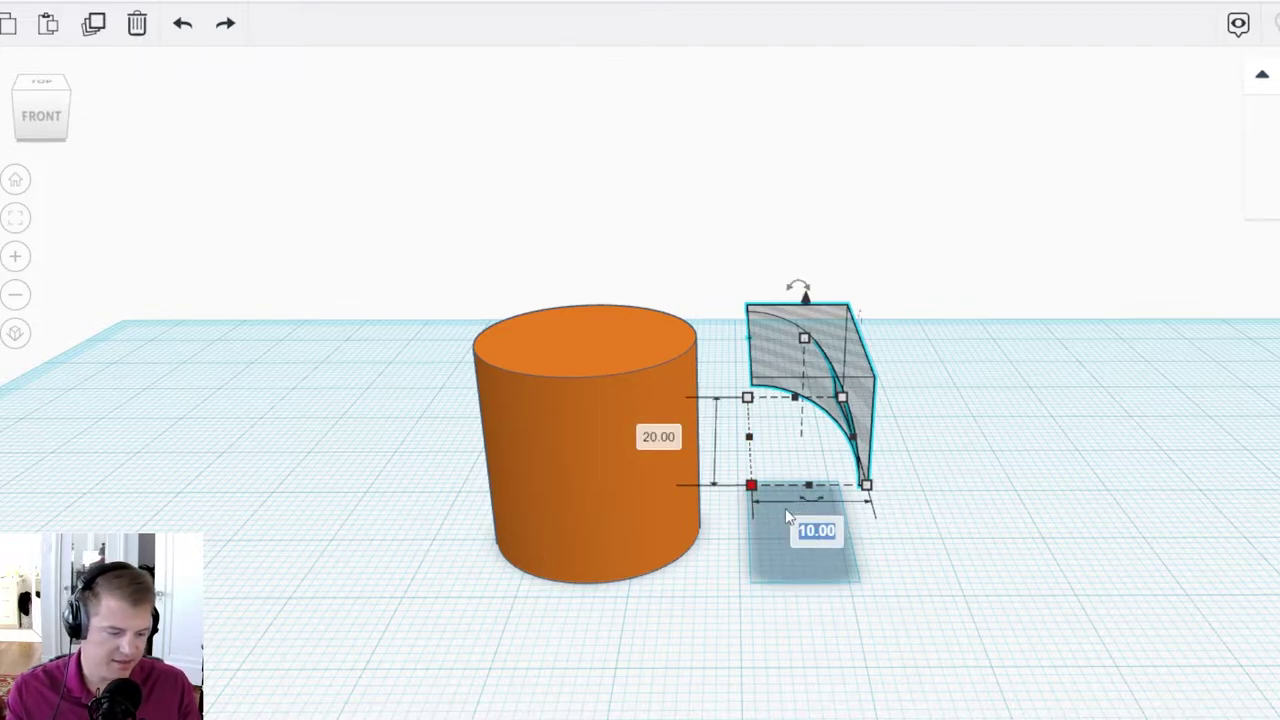
text(20)
key(Return)
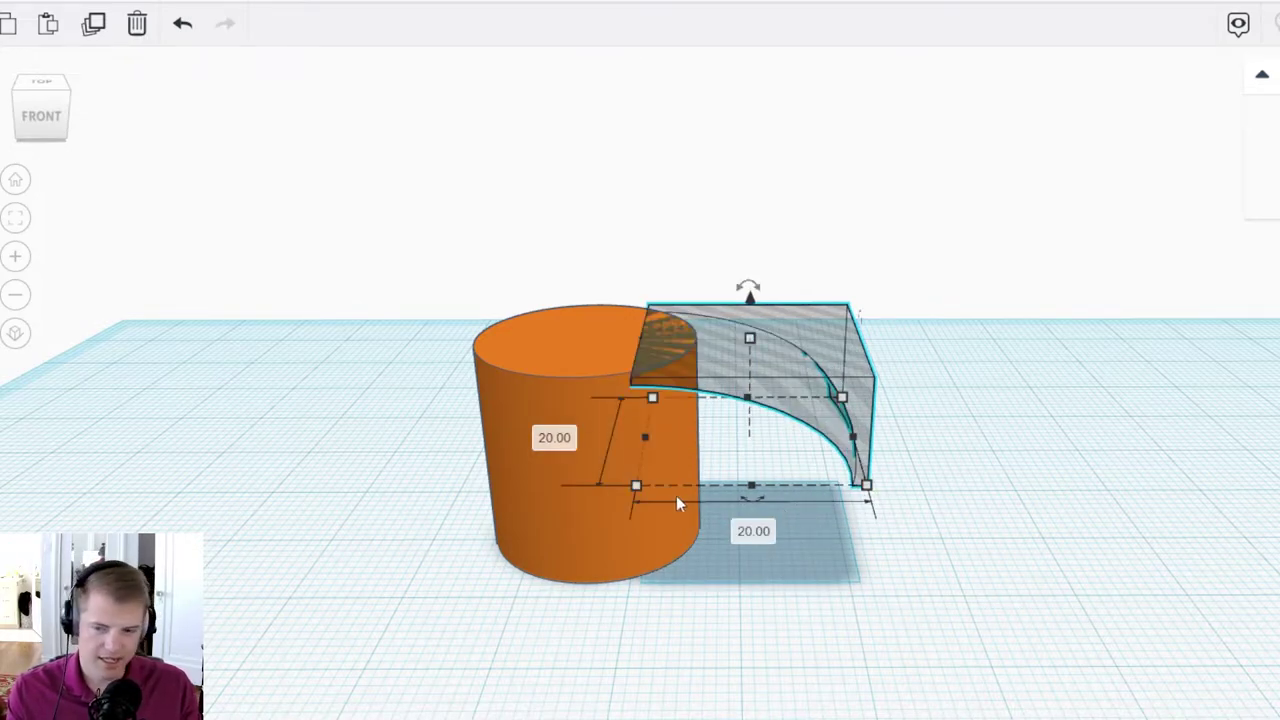
Step: Center the cylinder and the curved hole piece on each other left to right, and group them to cut the cylinder's top
drag(363, 574, 985, 515)
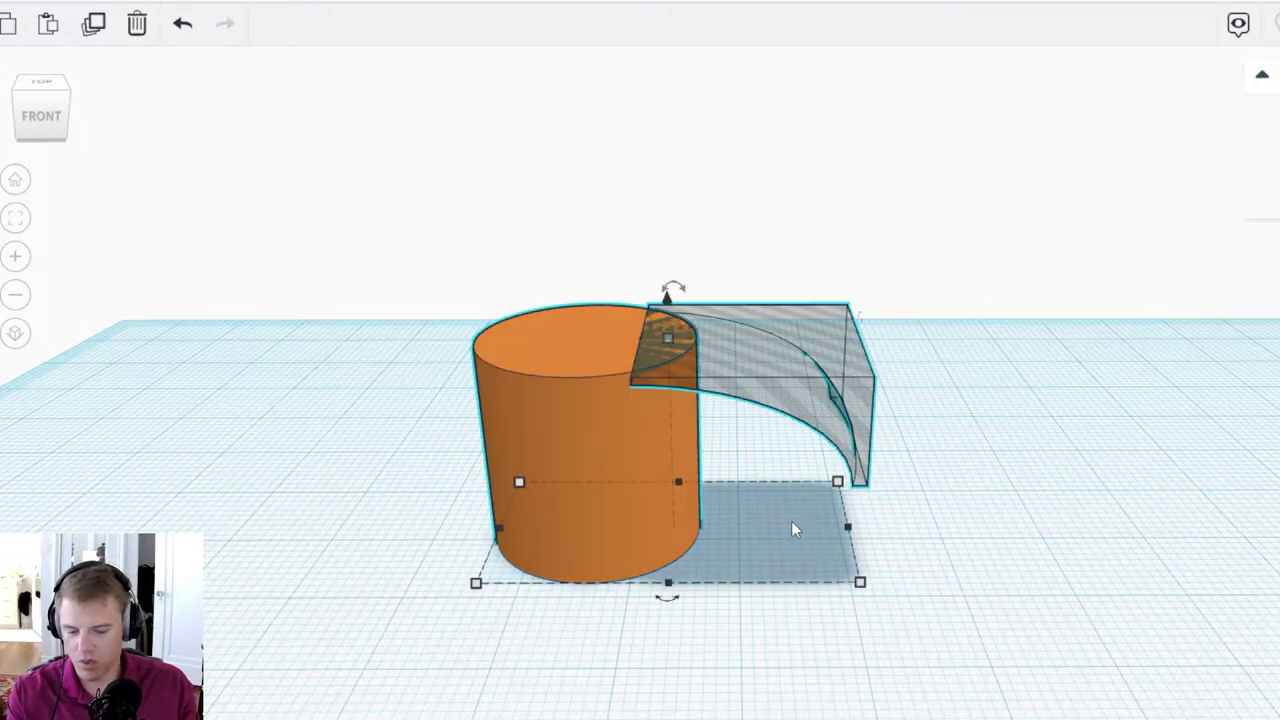
key(l)
click(667, 597)
click(675, 625)
drag(534, 254, 870, 586)
key(ctrl+g)
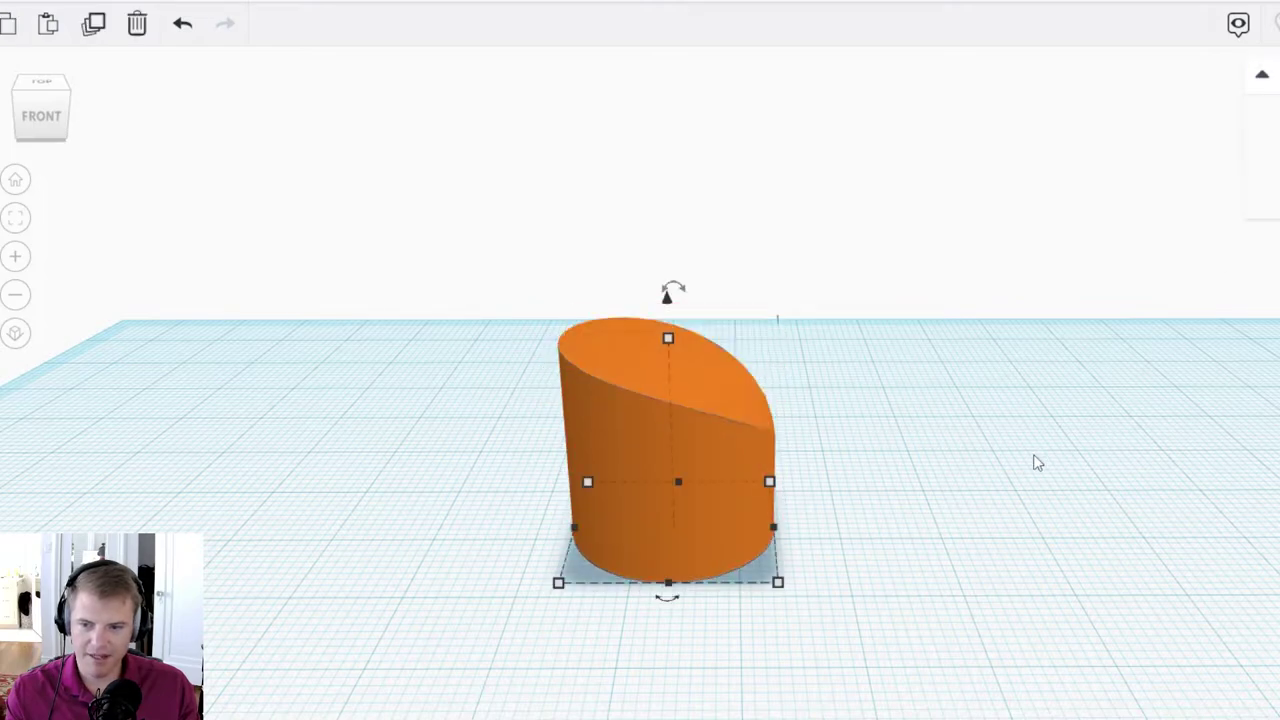
click(1046, 517)
Step: Duplicate the cut cylinder about 24 mm toward the front and 11.5 mm to the left, and turn the copy into a hole
right_drag(1046, 517, 963, 531)
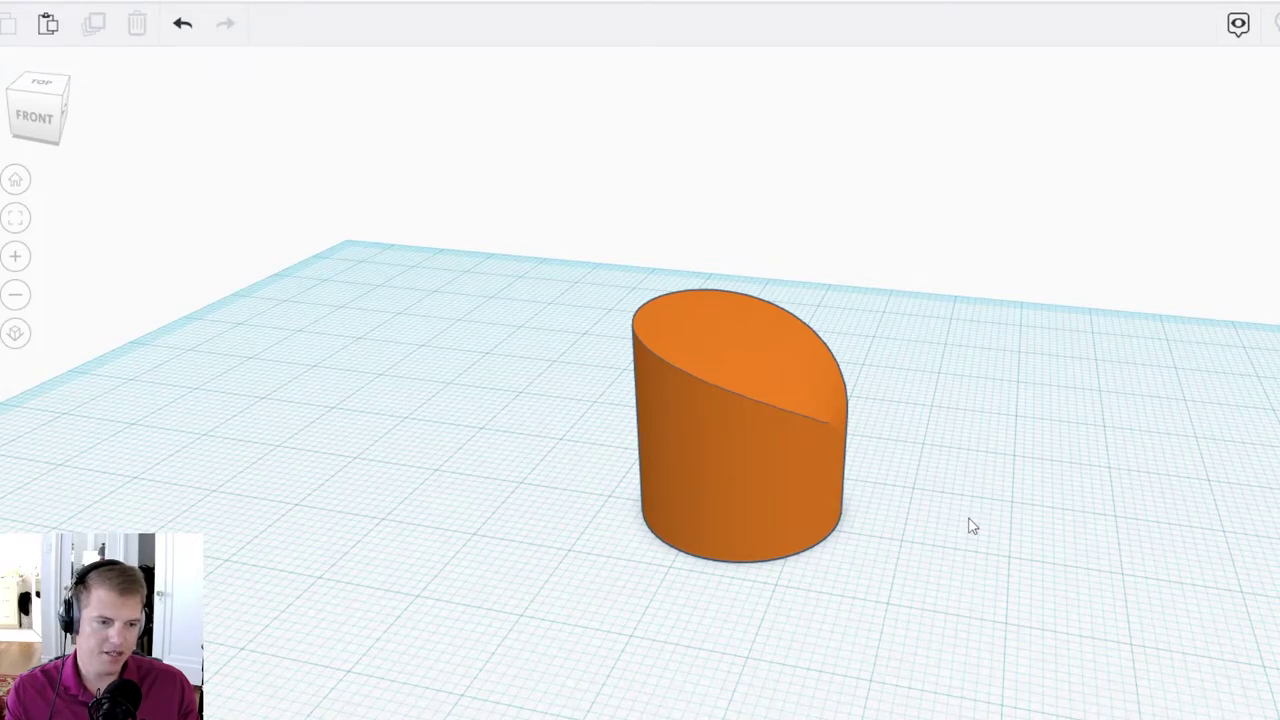
right_drag(970, 525, 897, 562)
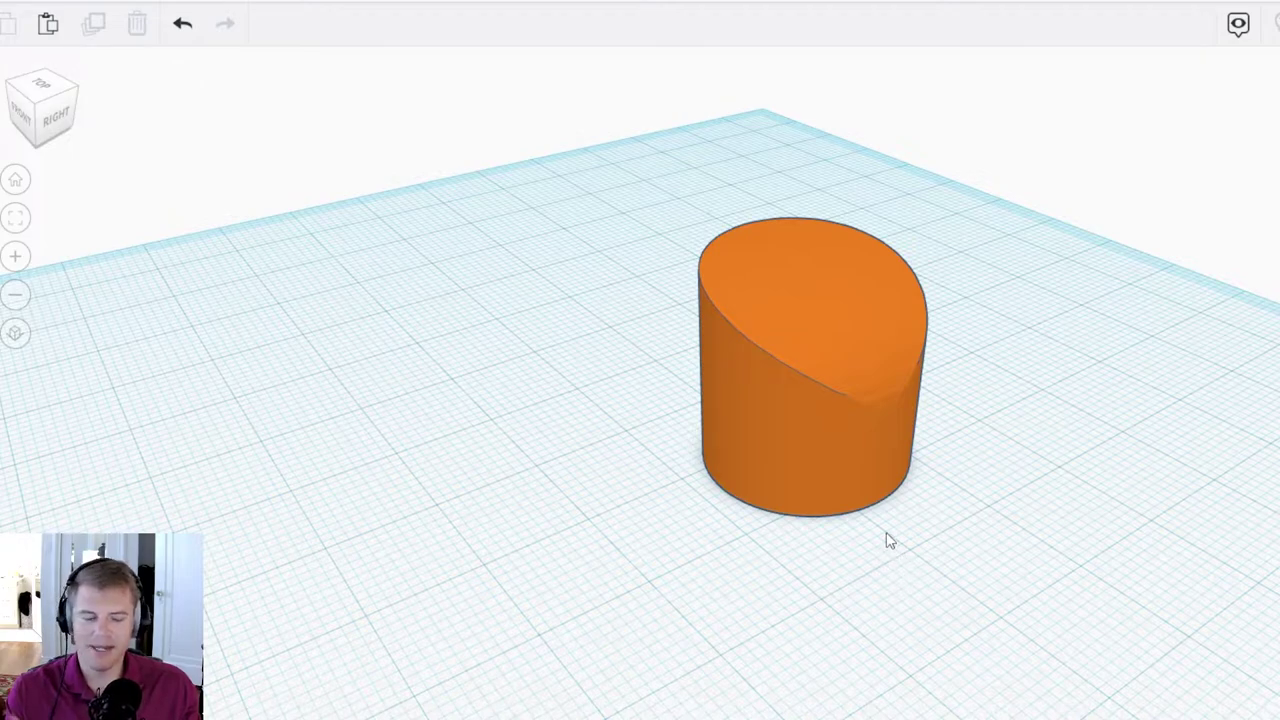
click(763, 378)
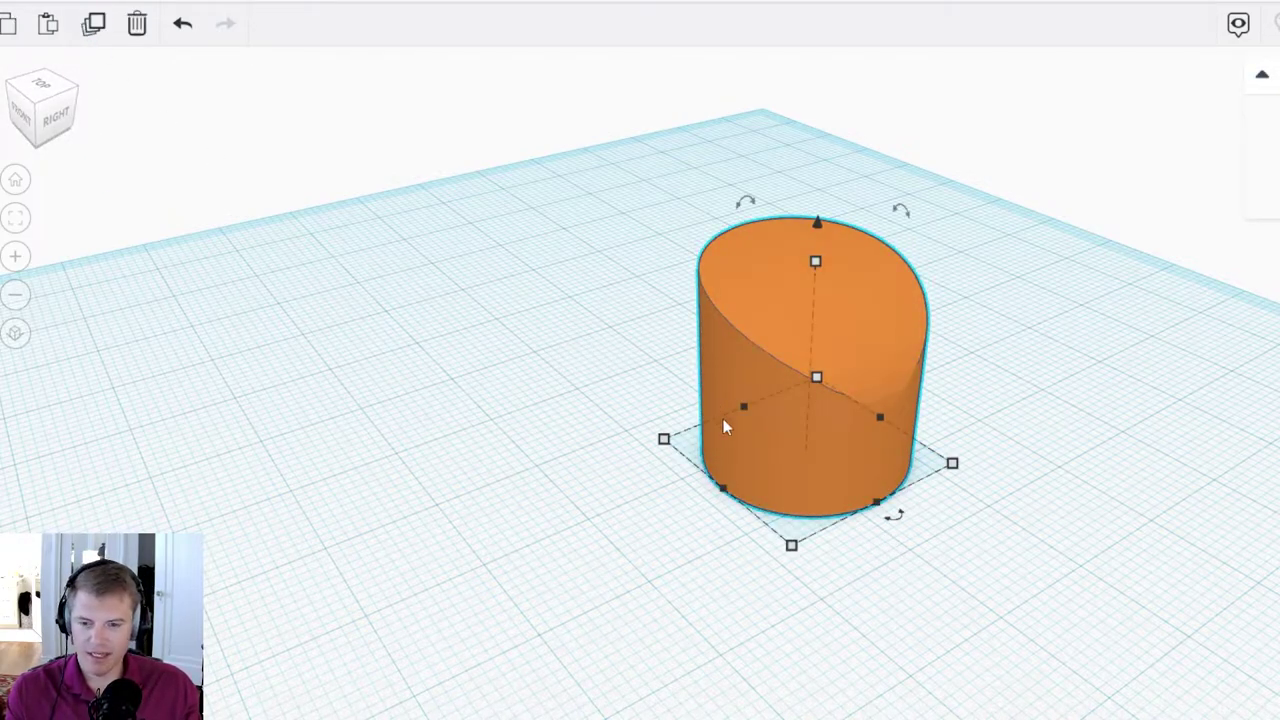
alt+drag(726, 421, 431, 440)
key(h)
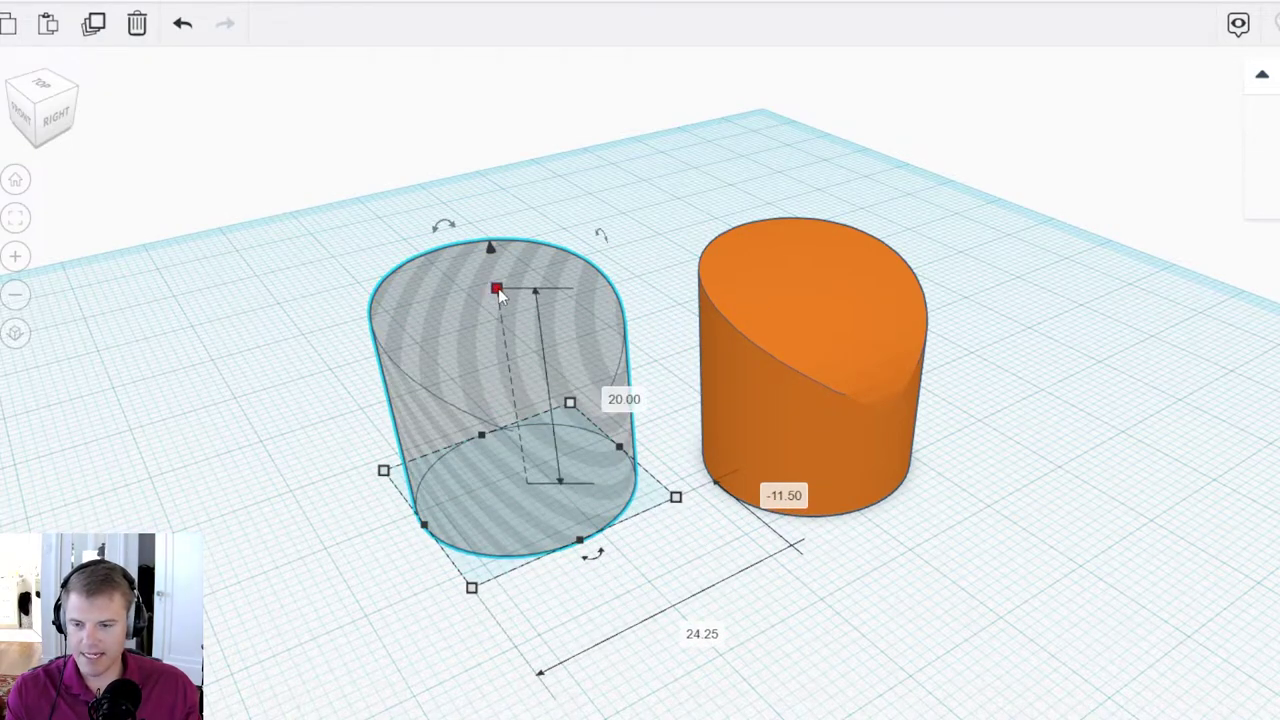
Step: Stretch the hole copy taller than the orange cylinder and set its width and length to 19 mm each
drag(497, 289, 484, 206)
mouse_move(676, 497)
click(713, 418)
text(19)
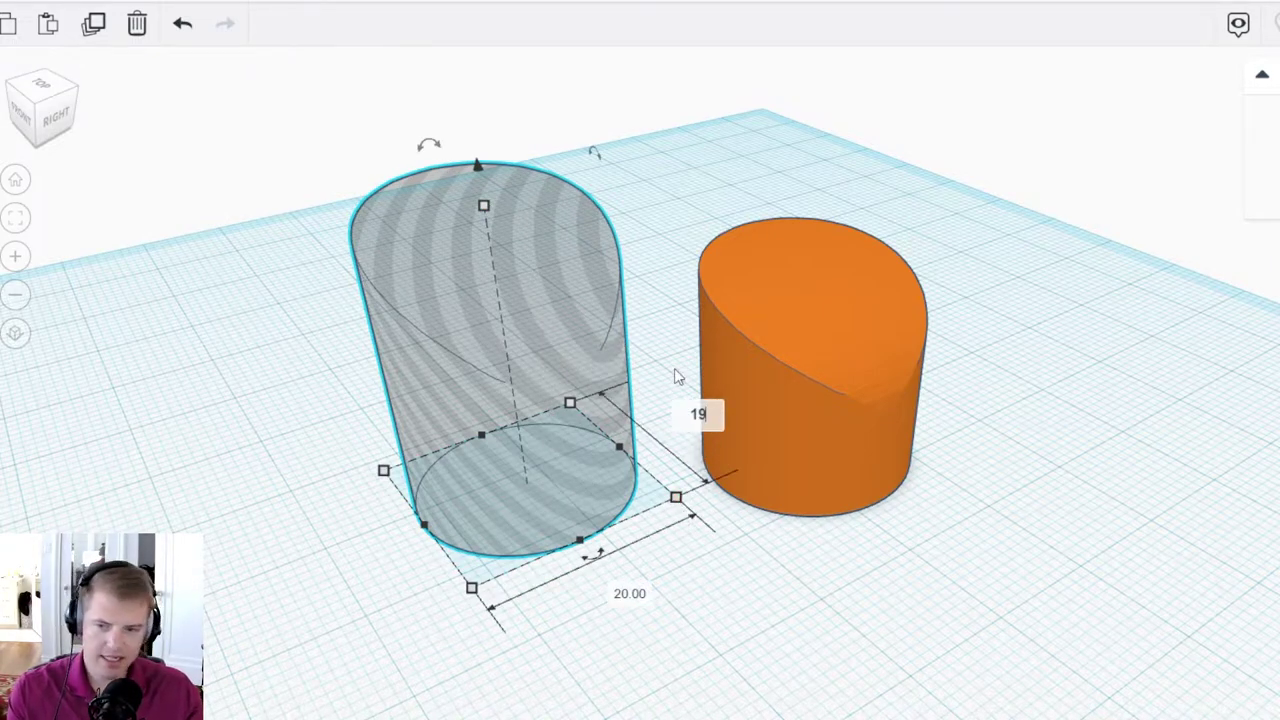
click(620, 603)
text(19)
key(Return)
click(631, 679)
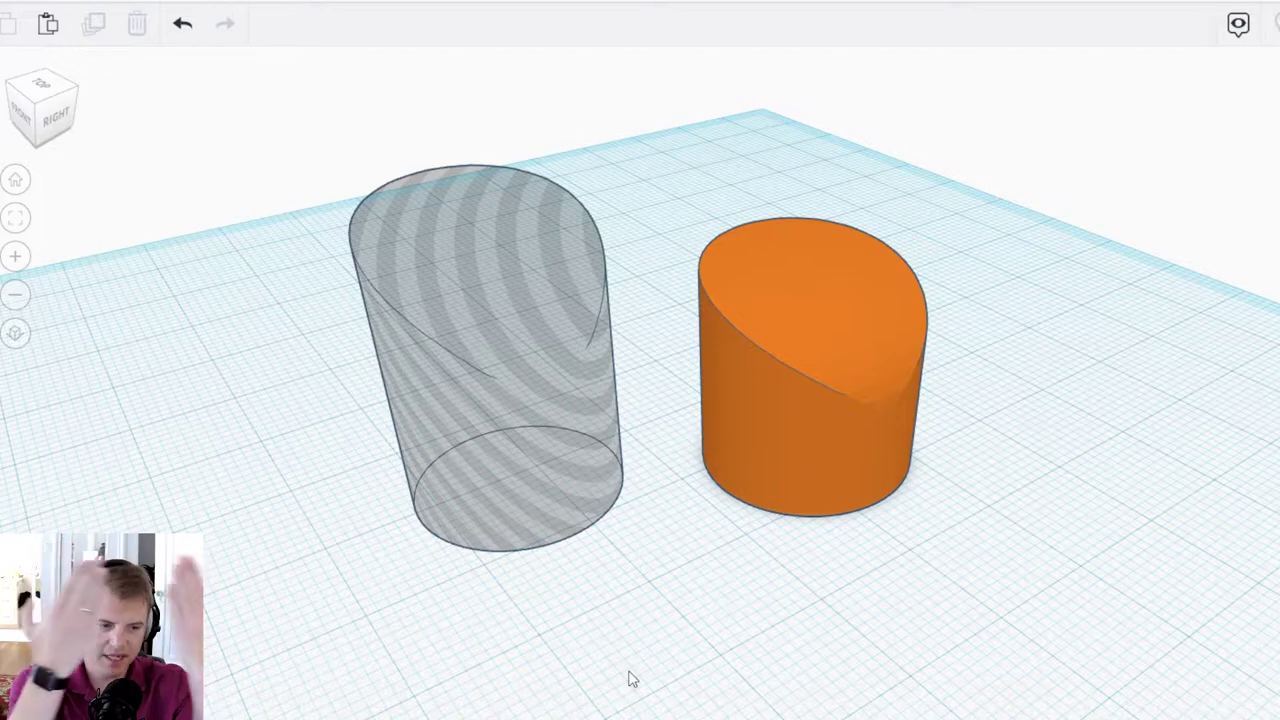
Step: Center the hole copy on the orange cylinder in both base directions, and group the two to hollow the cylinder out
drag(288, 236, 927, 490)
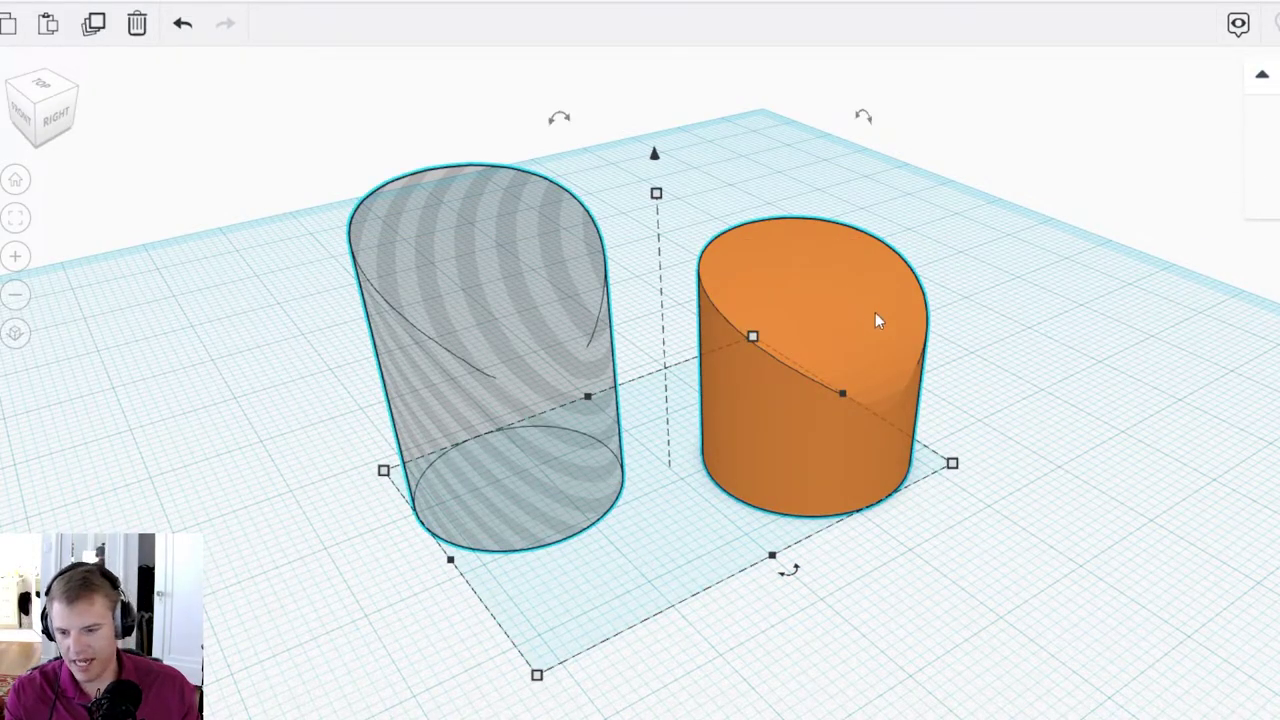
key(l)
click(791, 572)
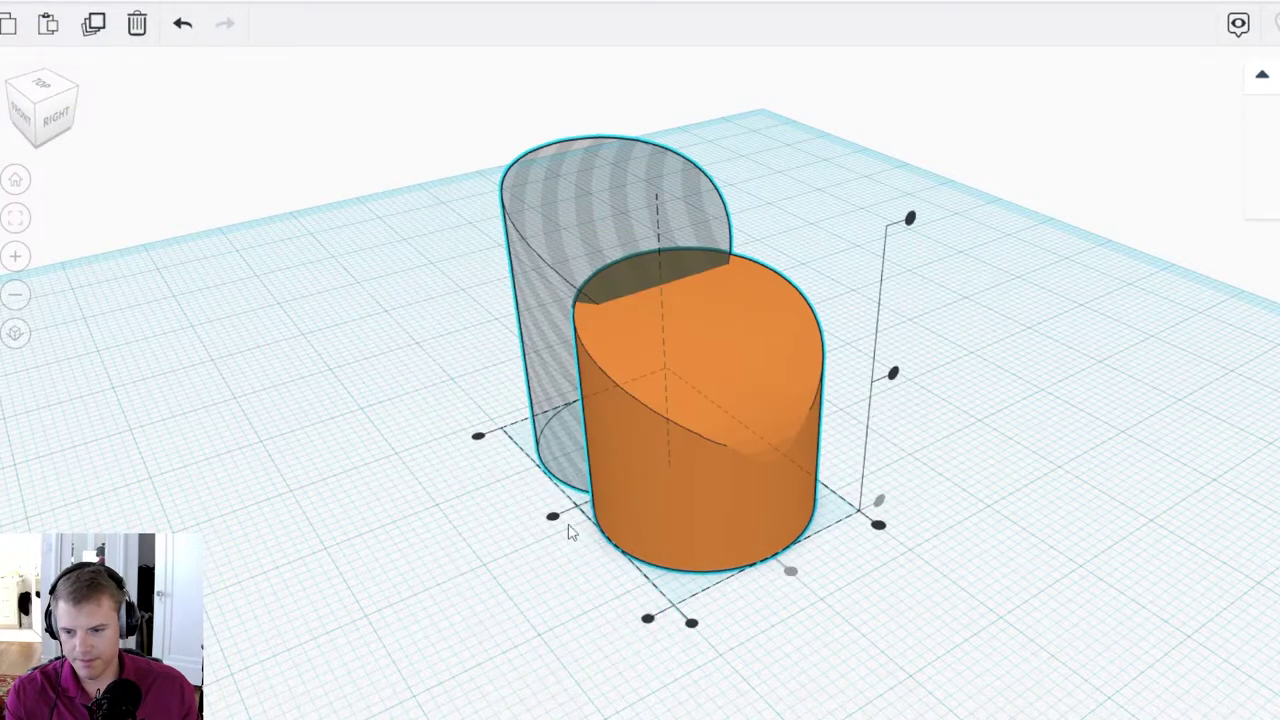
click(566, 526)
click(471, 587)
click(655, 457)
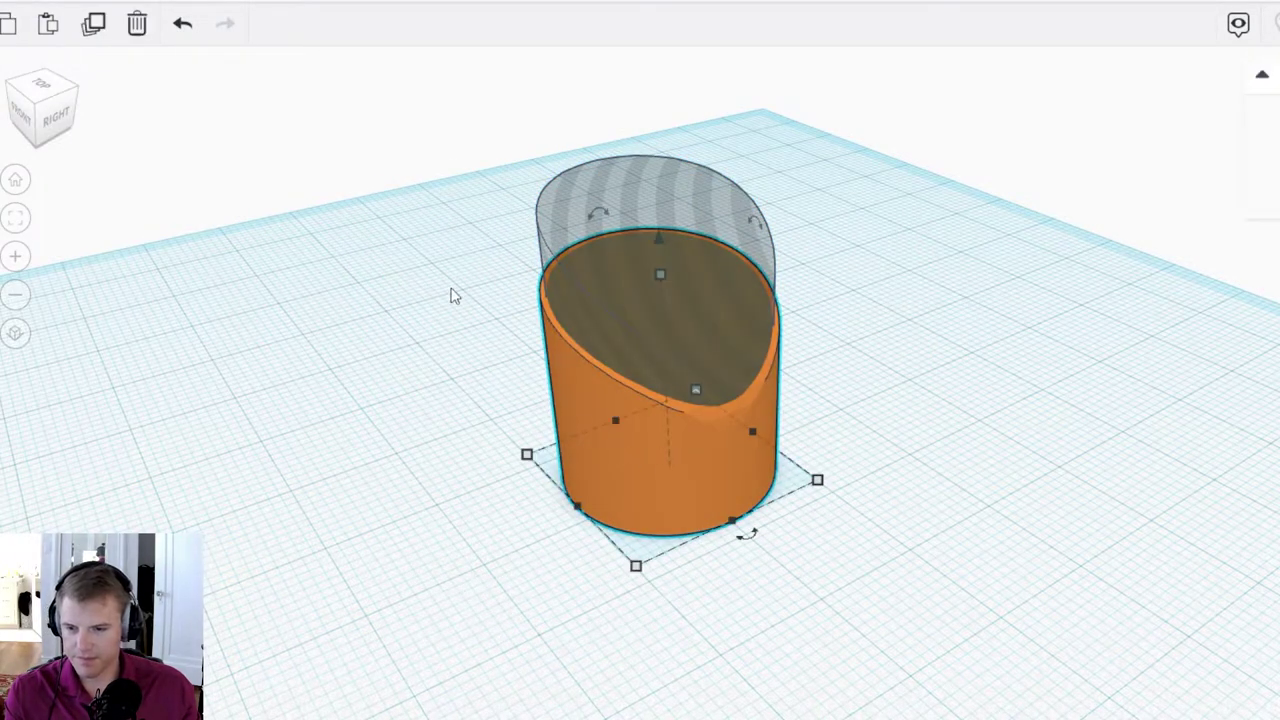
drag(422, 277, 1057, 643)
key(ctrl+g)
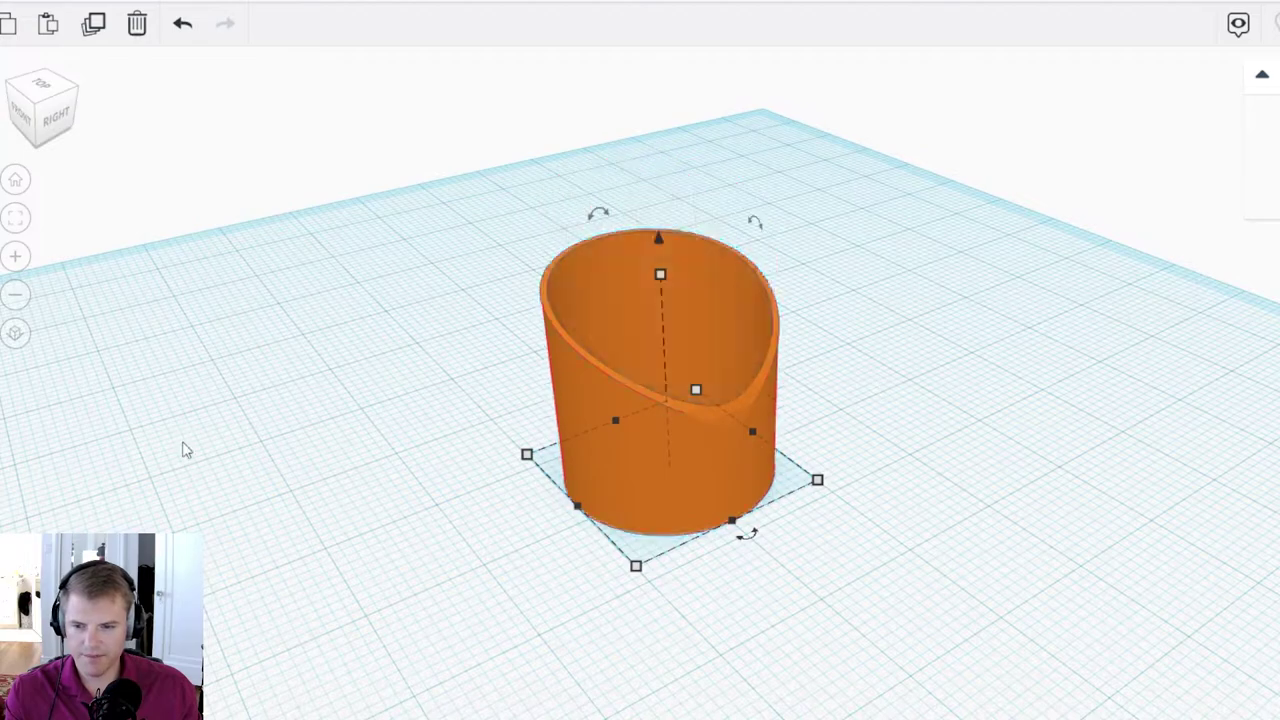
Step: Examine the hollow shell's open interior and curved rim from above and from different sides
click(343, 314)
right_drag(343, 314, 386, 309)
scroll(408, 350, down, 5)
right_drag(585, 500, 744, 600)
right_drag(518, 468, 726, 497)
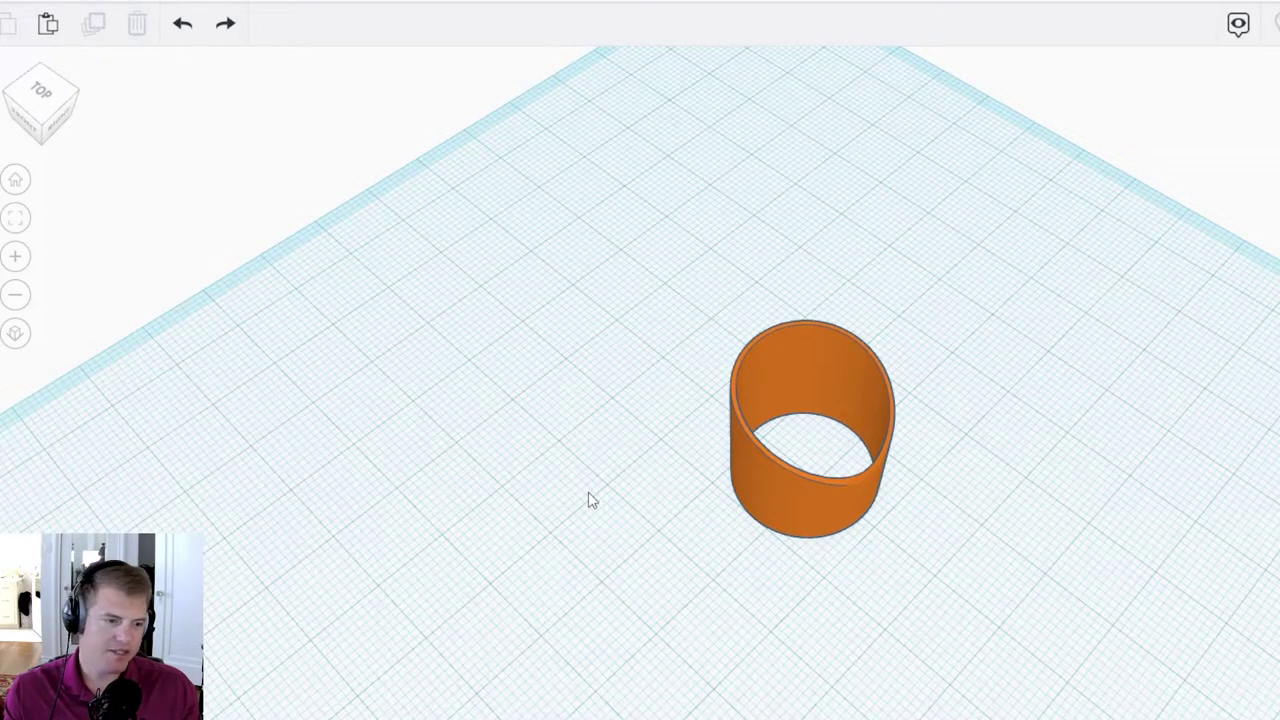
right_drag(563, 494, 622, 556)
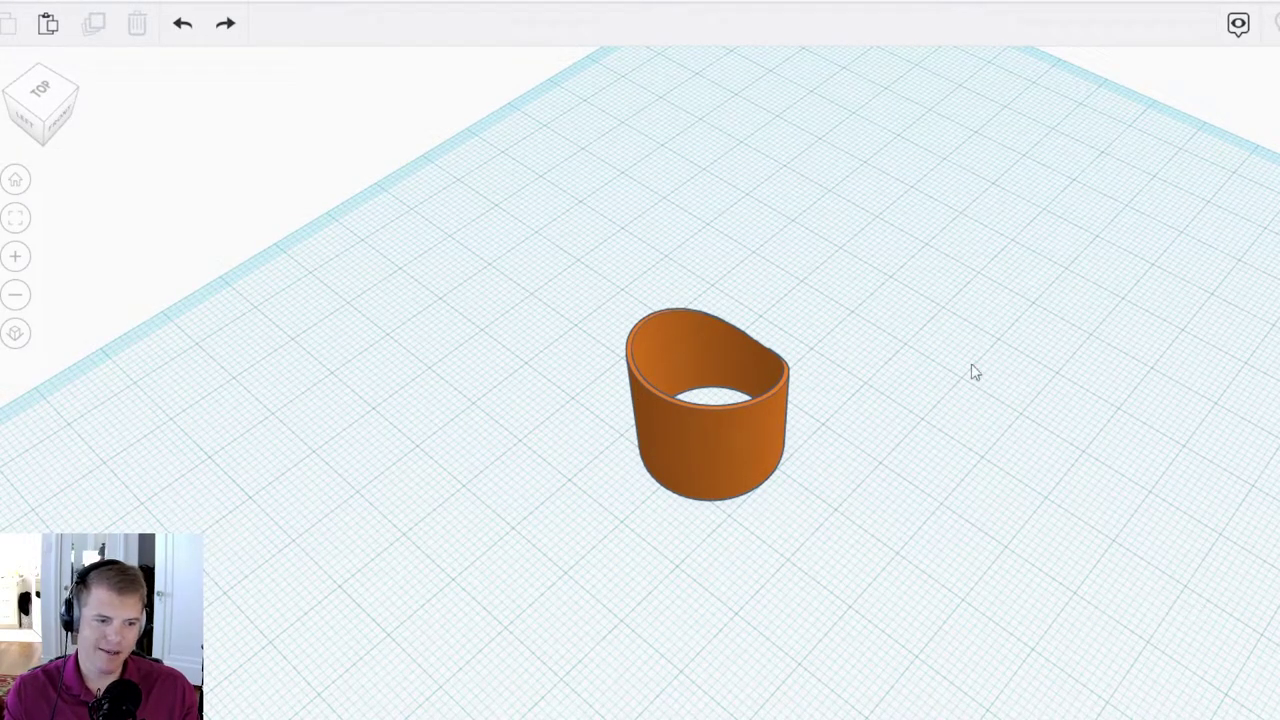
right_drag(1248, 622, 760, 590)
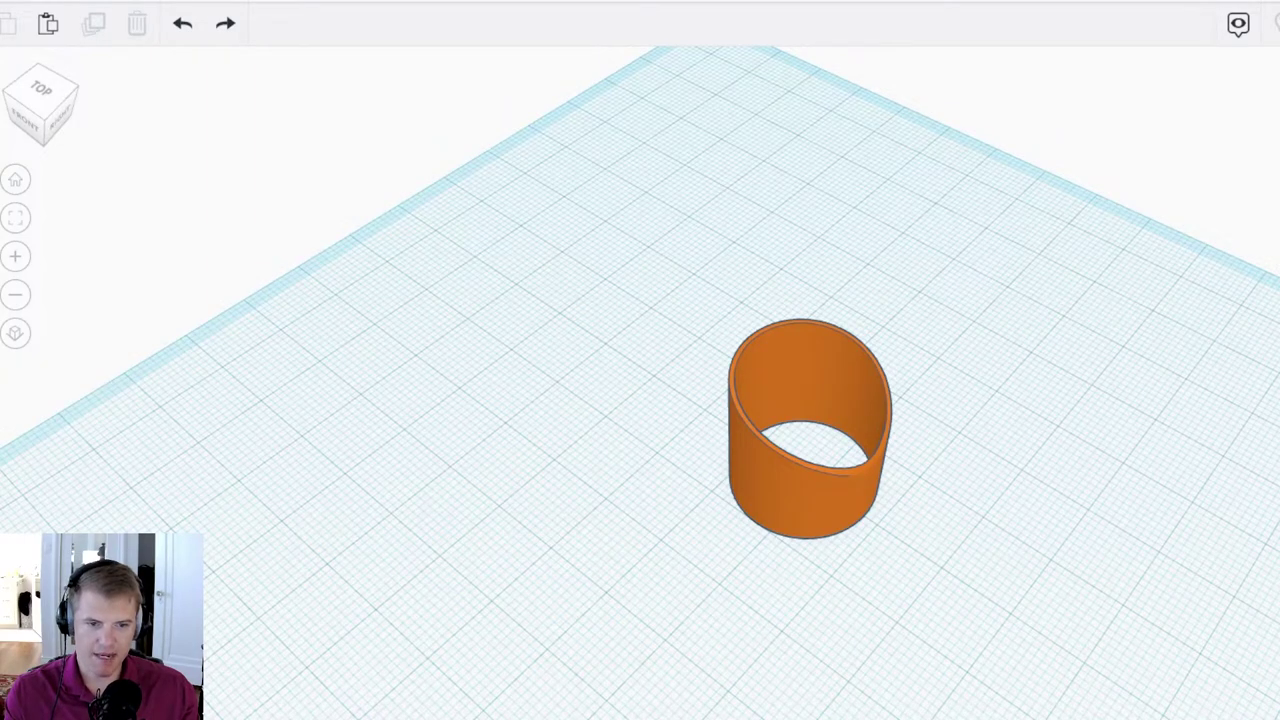
Step: Add a hole box narrowed front to back into a thin slab, and center it on the hollow shell
click(958, 659)
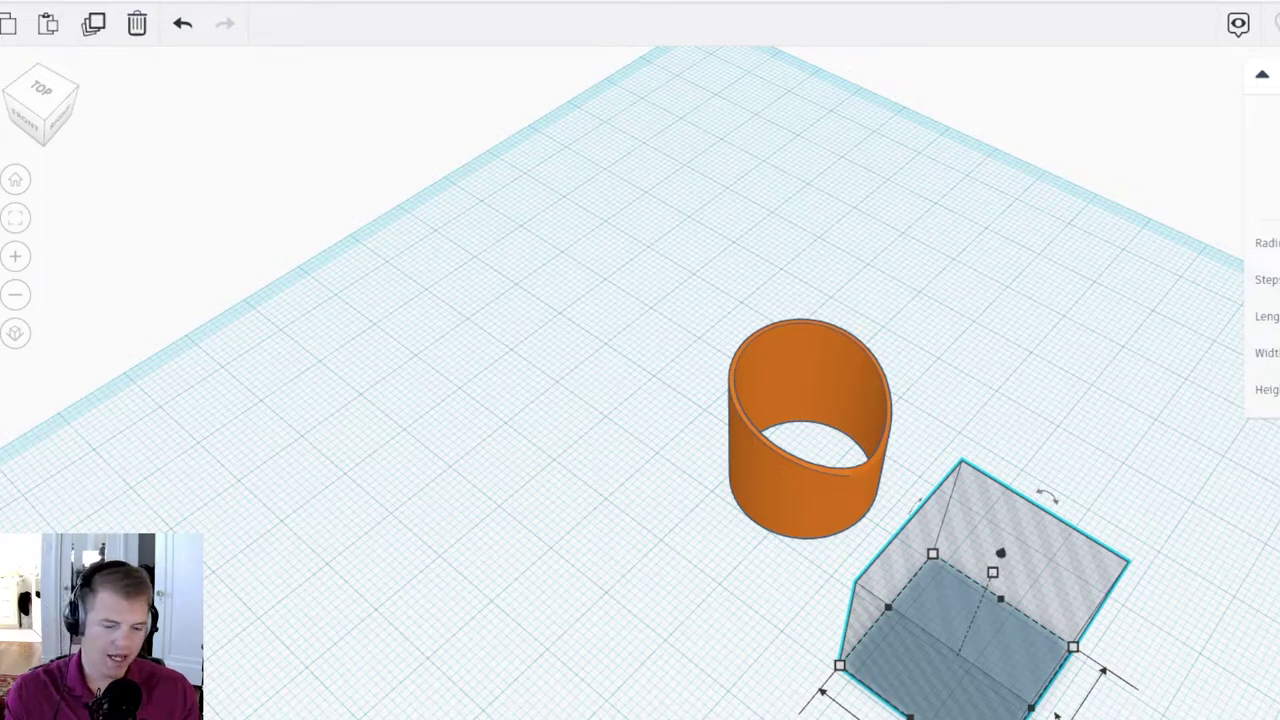
drag(1056, 714, 1056, 670)
drag(485, 364, 1043, 604)
key(l)
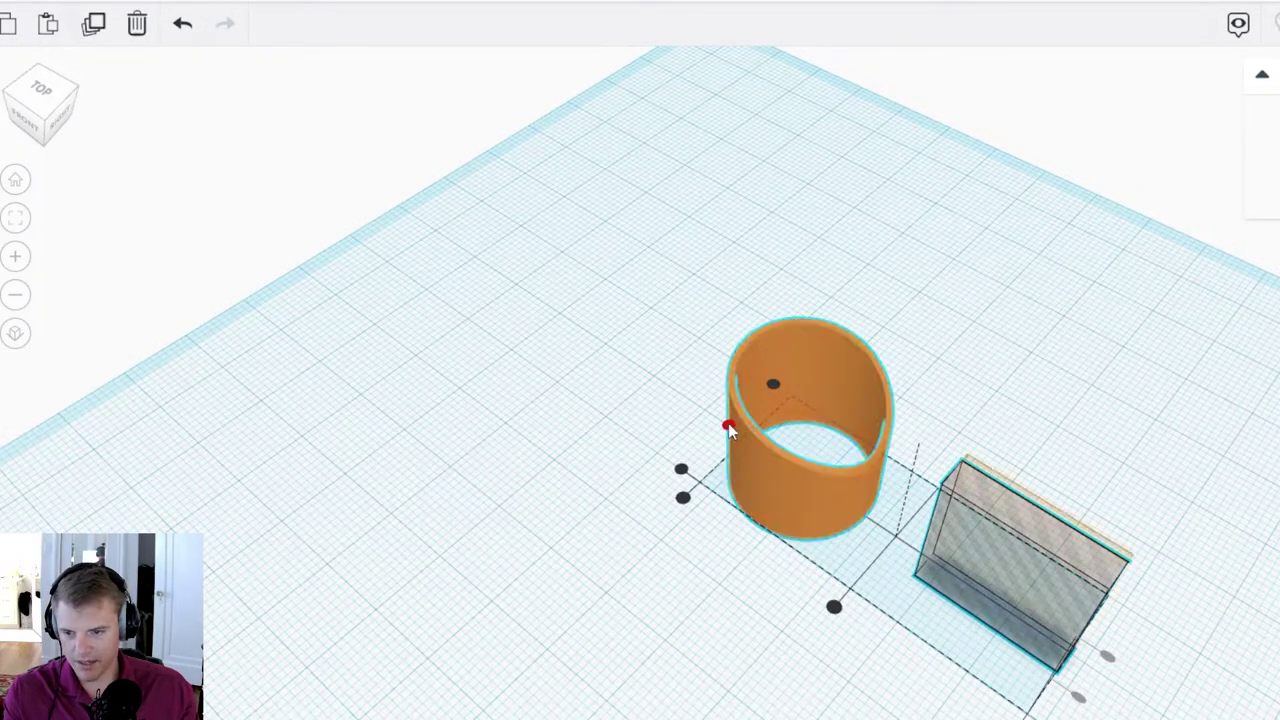
click(682, 496)
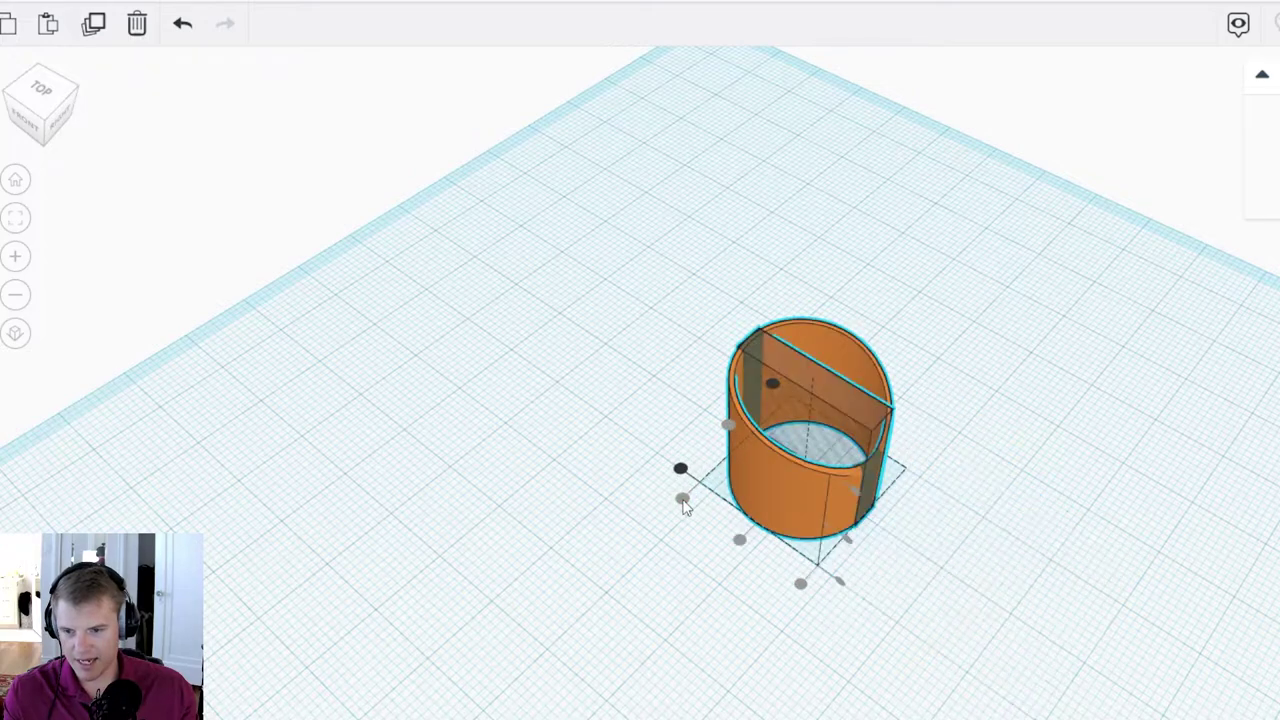
Step: Shift the thin hole slab toward the shell's left side, and group them to cut a full-height slot through that wall
click(830, 401)
key(Left)
key(Left)
key(Left)
key(Left)
key(Left)
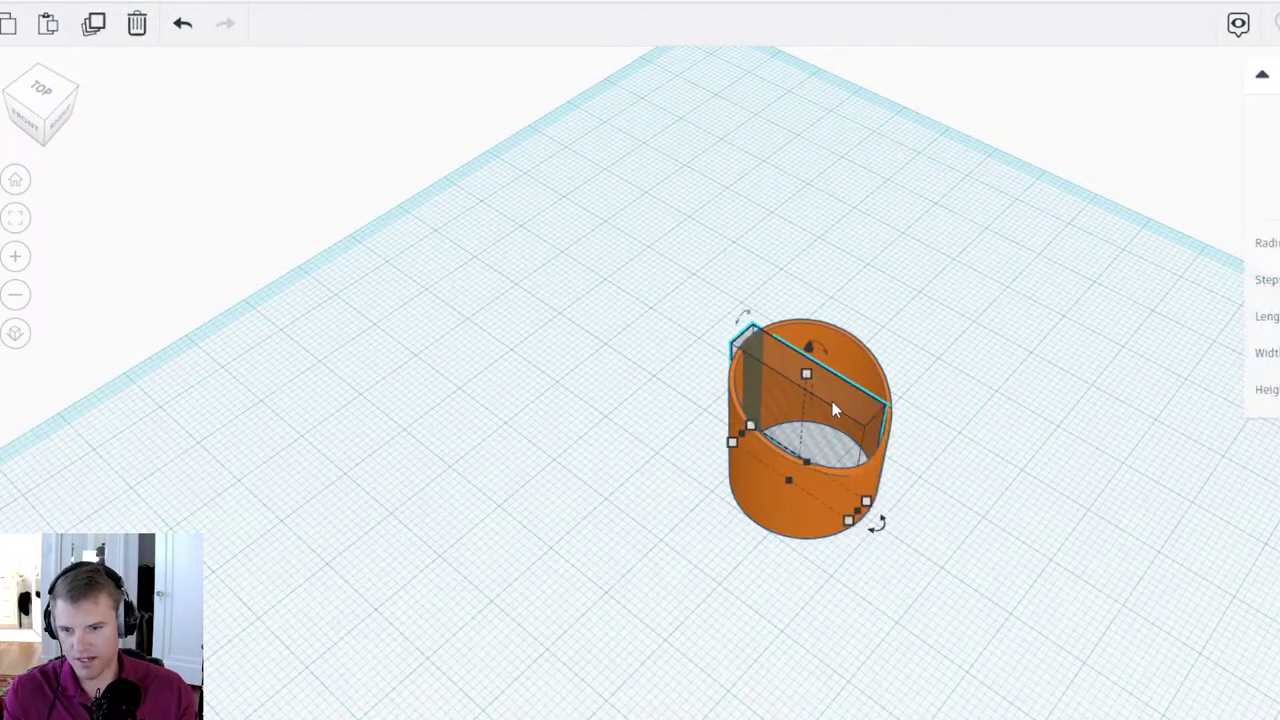
drag(464, 603, 456, 604)
drag(497, 337, 868, 494)
key(ctrl+g)
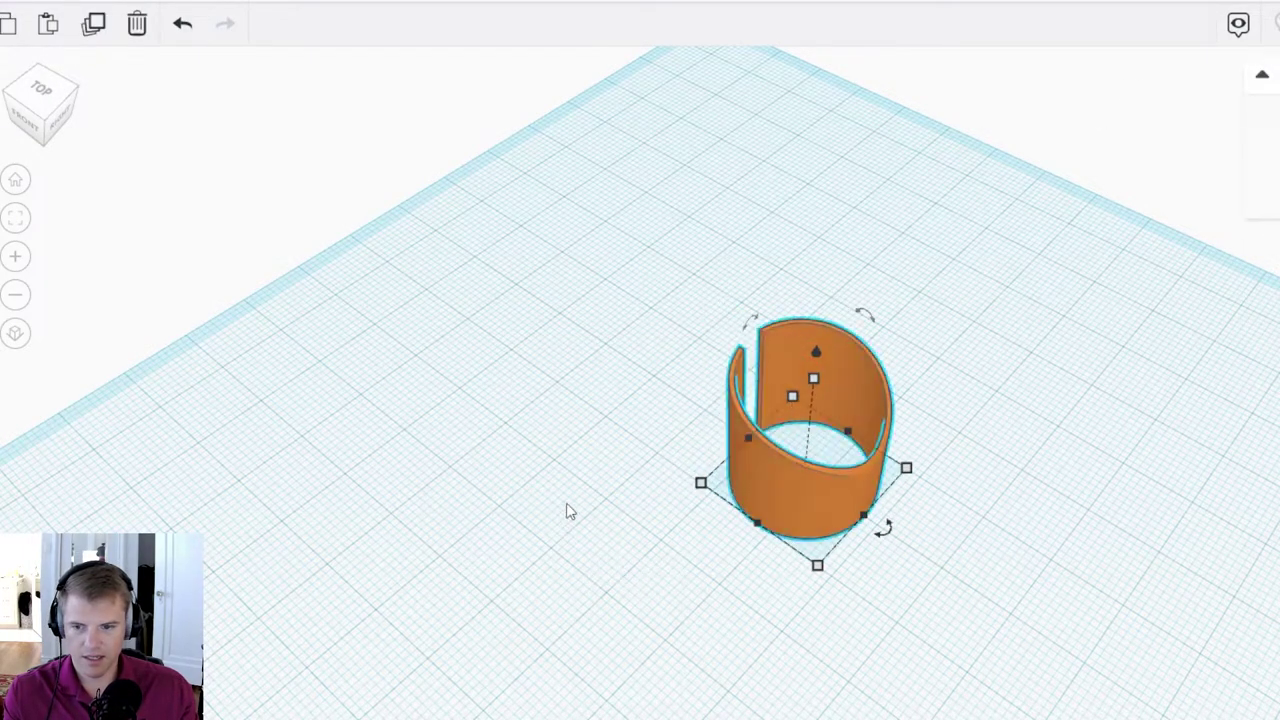
click(568, 497)
Step: Add a paraboloid, shrink it to about 6 mm by 6 mm at the base, and place it at the foot of the slot
right_drag(568, 497, 825, 509)
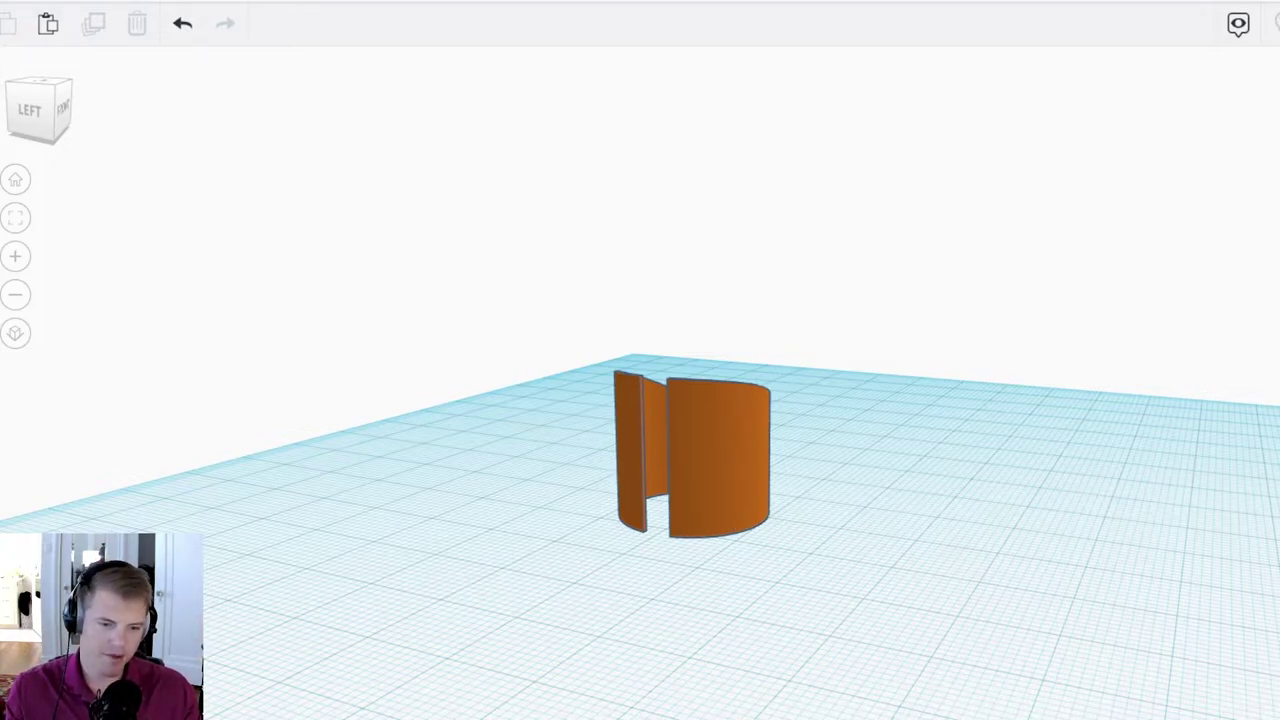
drag(1276, 712, 922, 547)
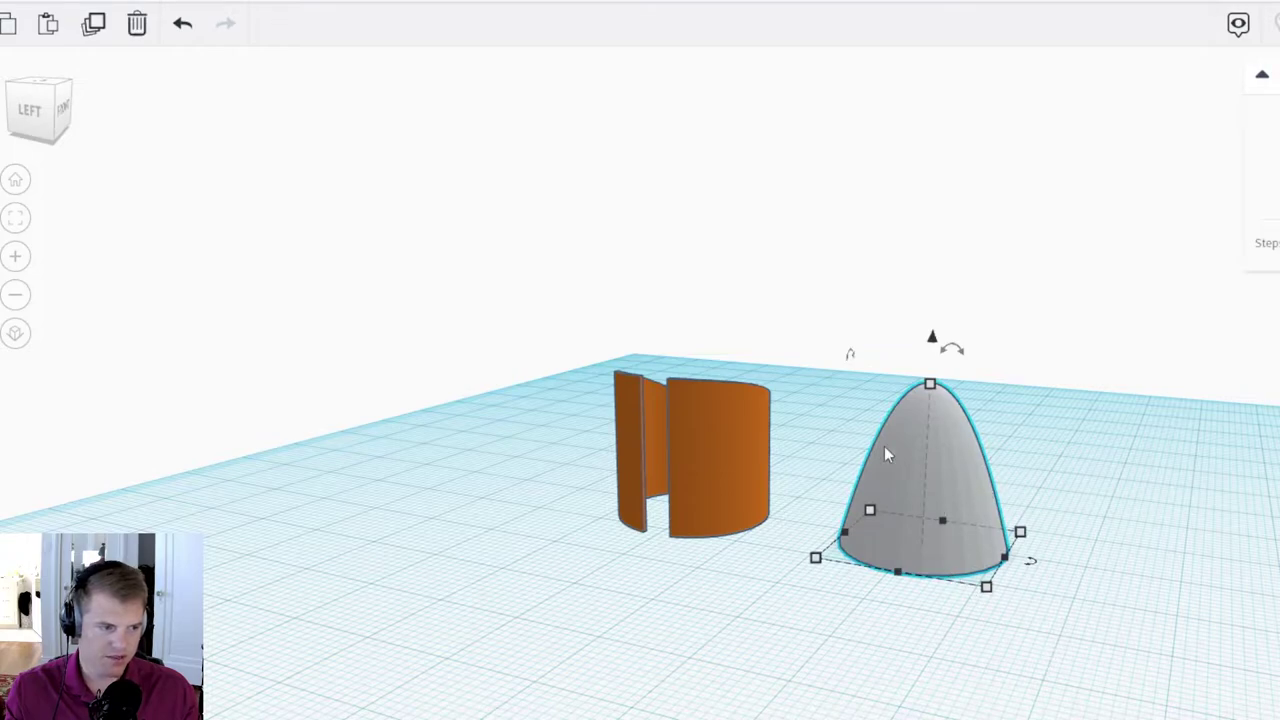
right_drag(998, 475, 934, 700)
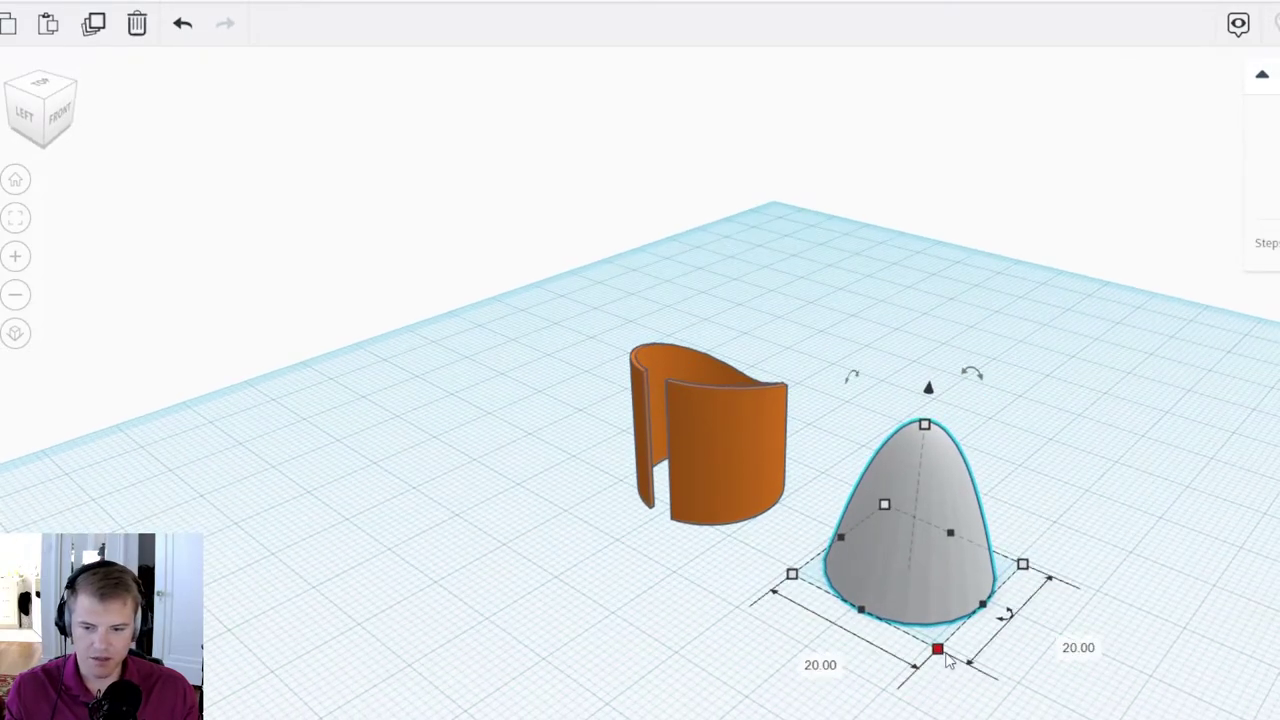
drag(940, 652, 650, 528)
click(1028, 466)
drag(525, 463, 914, 571)
click(628, 541)
click(648, 515)
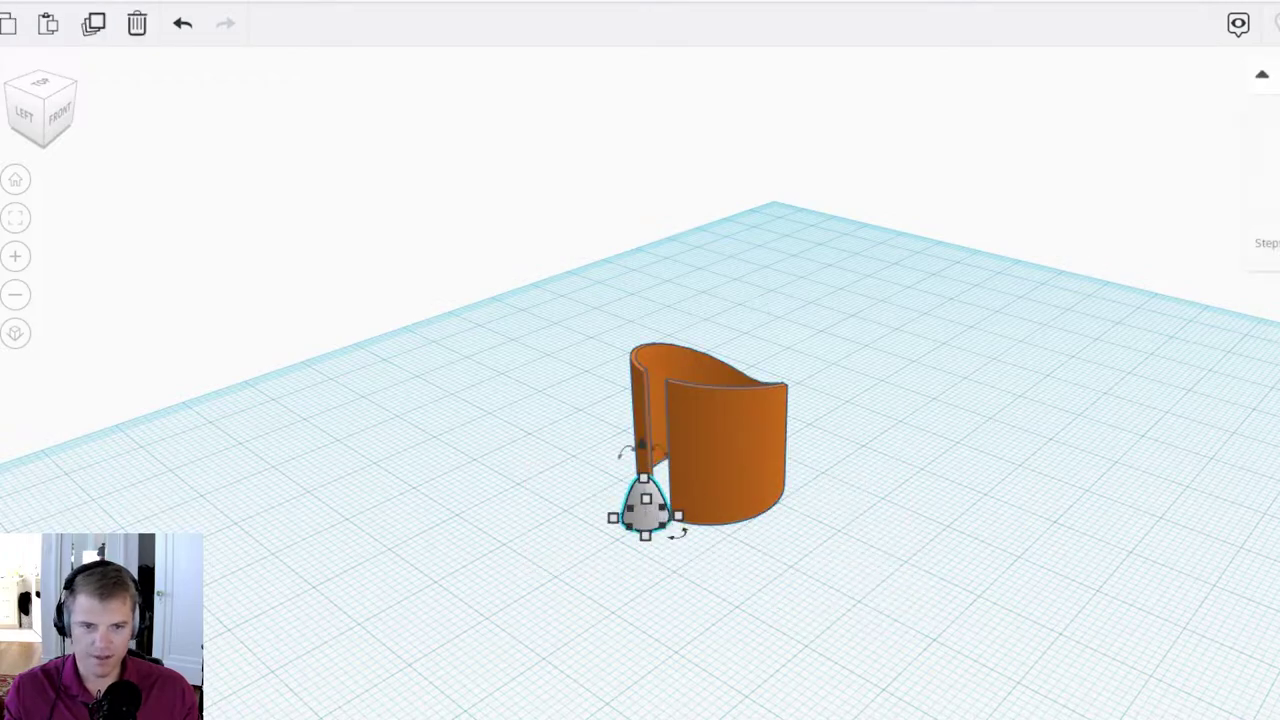
Step: Turn the small paraboloid into a hole and stretch it upward to about two thirds of the shell's height
click(663, 663)
click(653, 511)
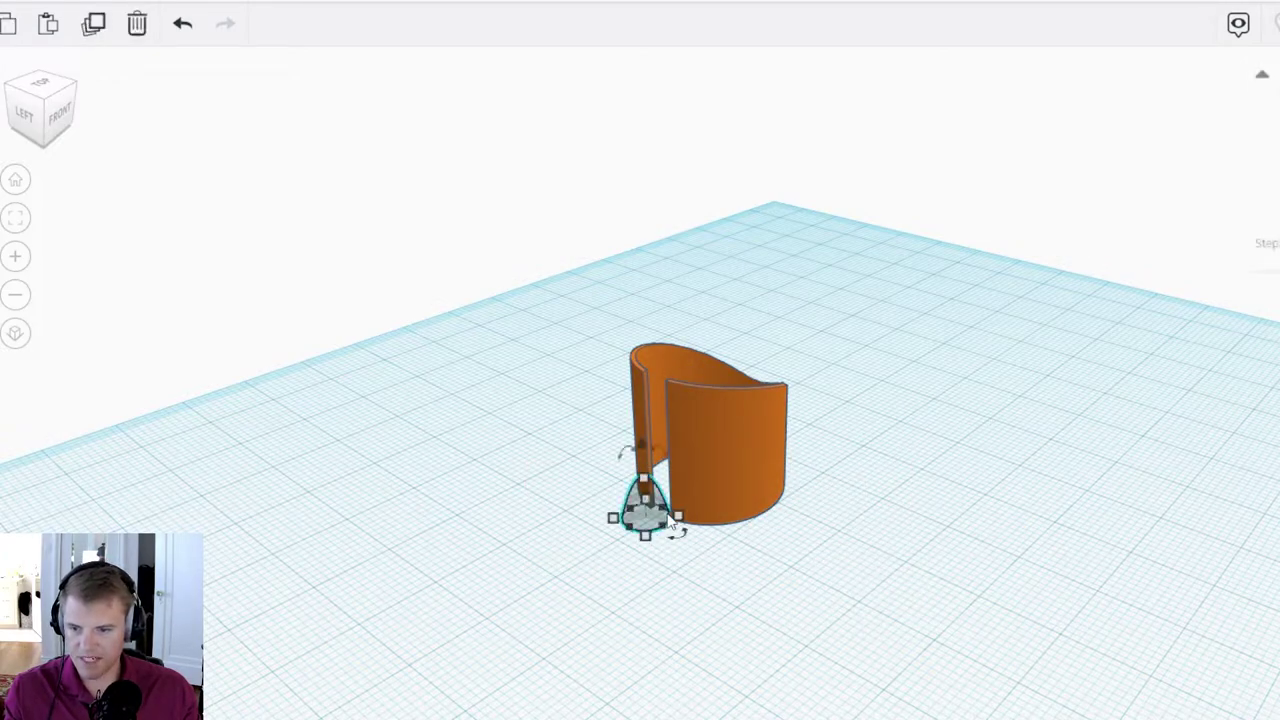
drag(644, 478, 639, 413)
click(580, 430)
Step: Align the paraboloid hole with the shell's left side, centered on the slot, and nudge it outward to the left
drag(552, 380, 642, 558)
key(l)
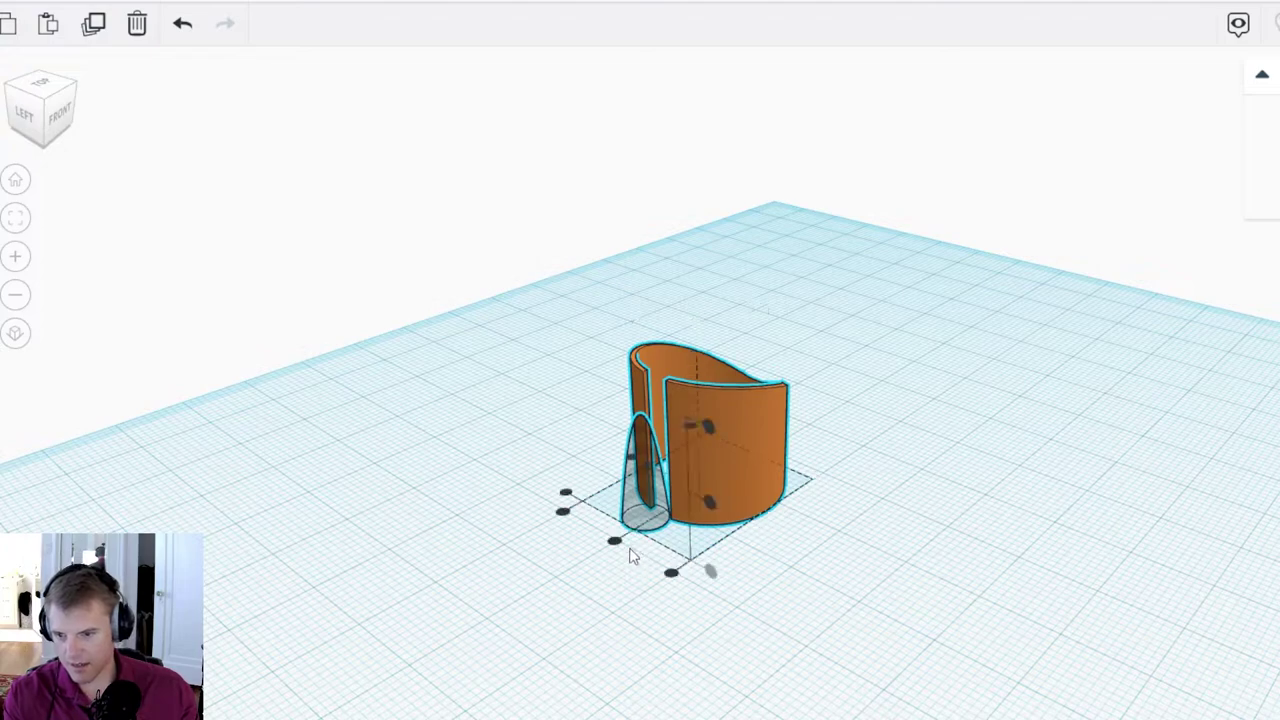
click(566, 492)
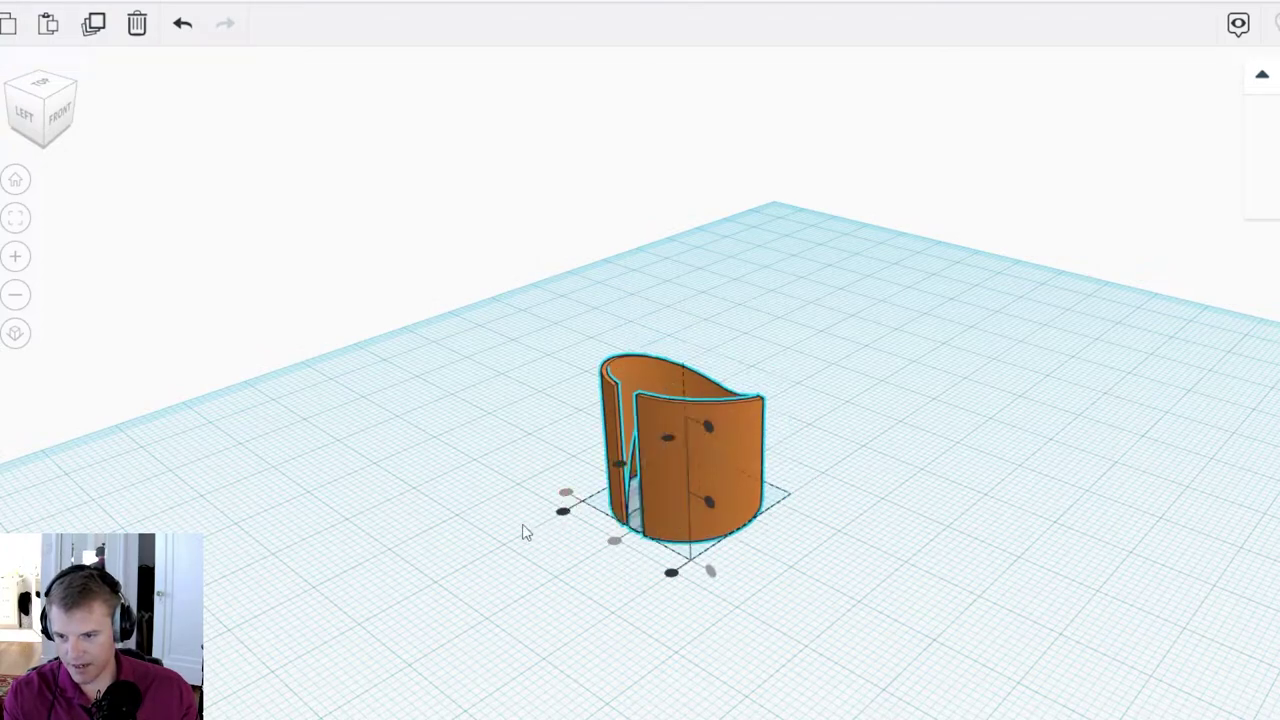
click(521, 525)
click(638, 525)
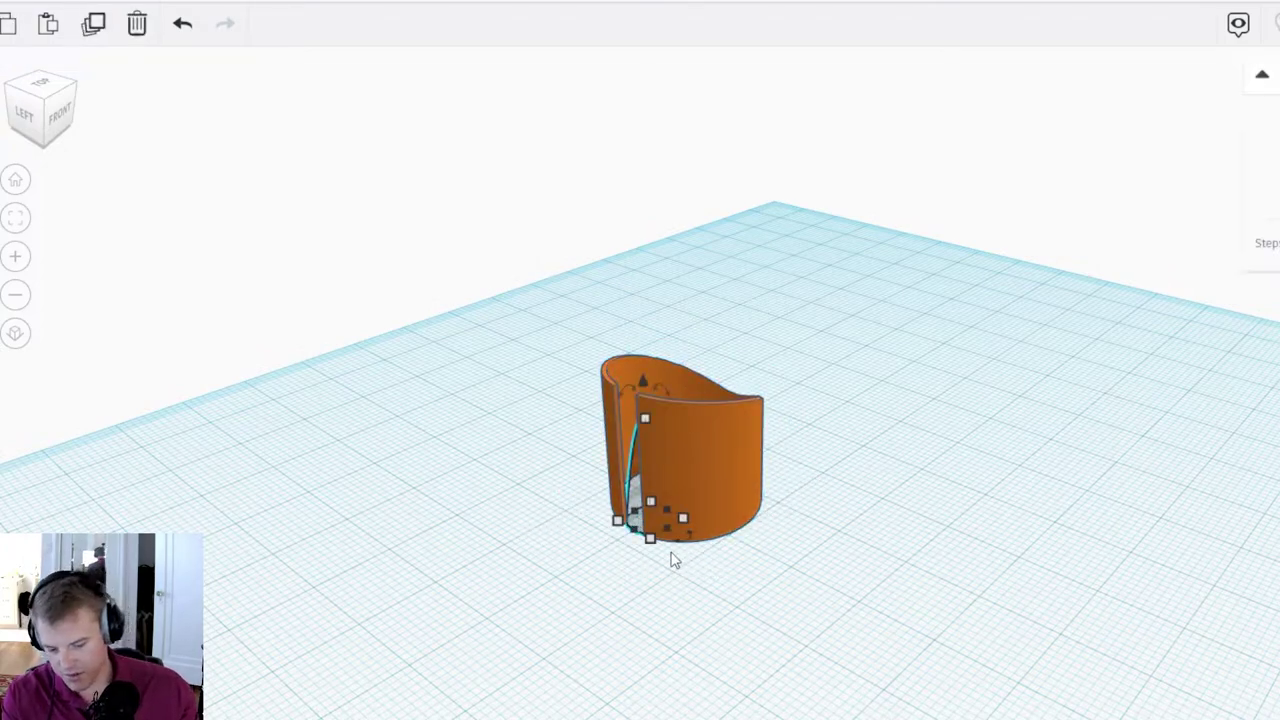
key(Left)
key(Left)
key(Left)
key(Left)
click(576, 560)
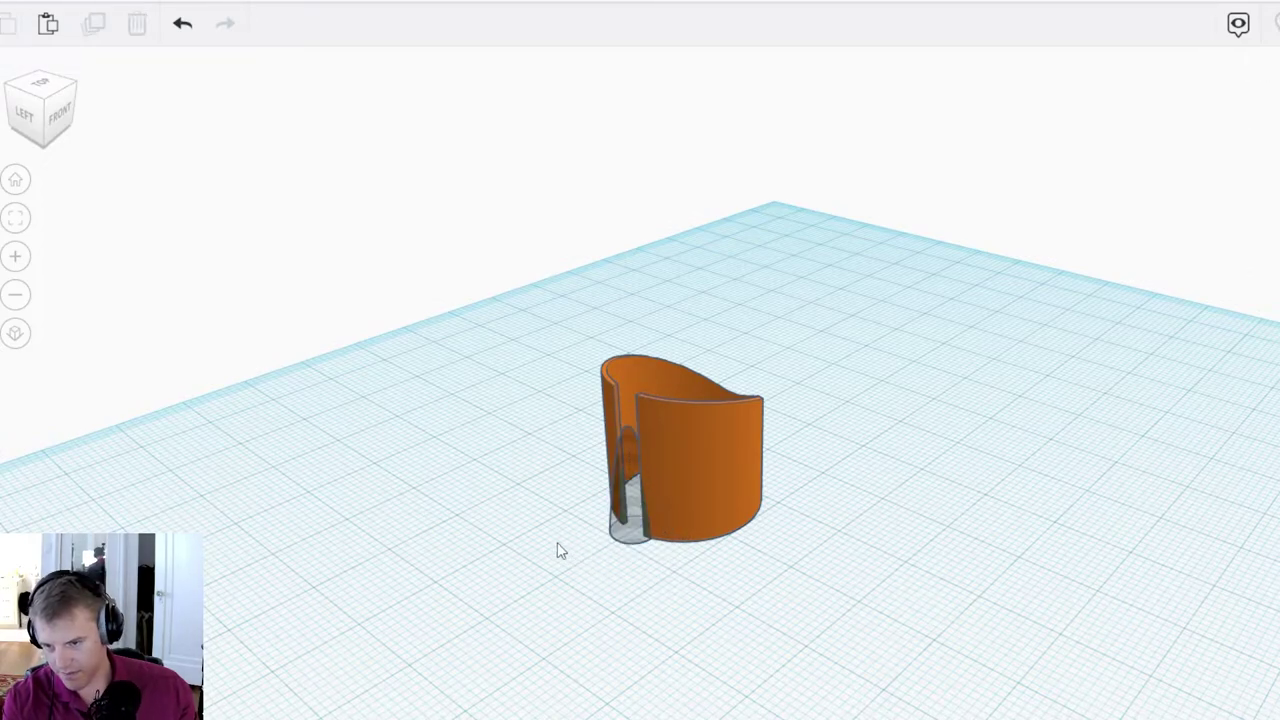
Step: Set the paraboloid hole's front-to-back width across the slot to 8 mm
right_drag(560, 549, 643, 577)
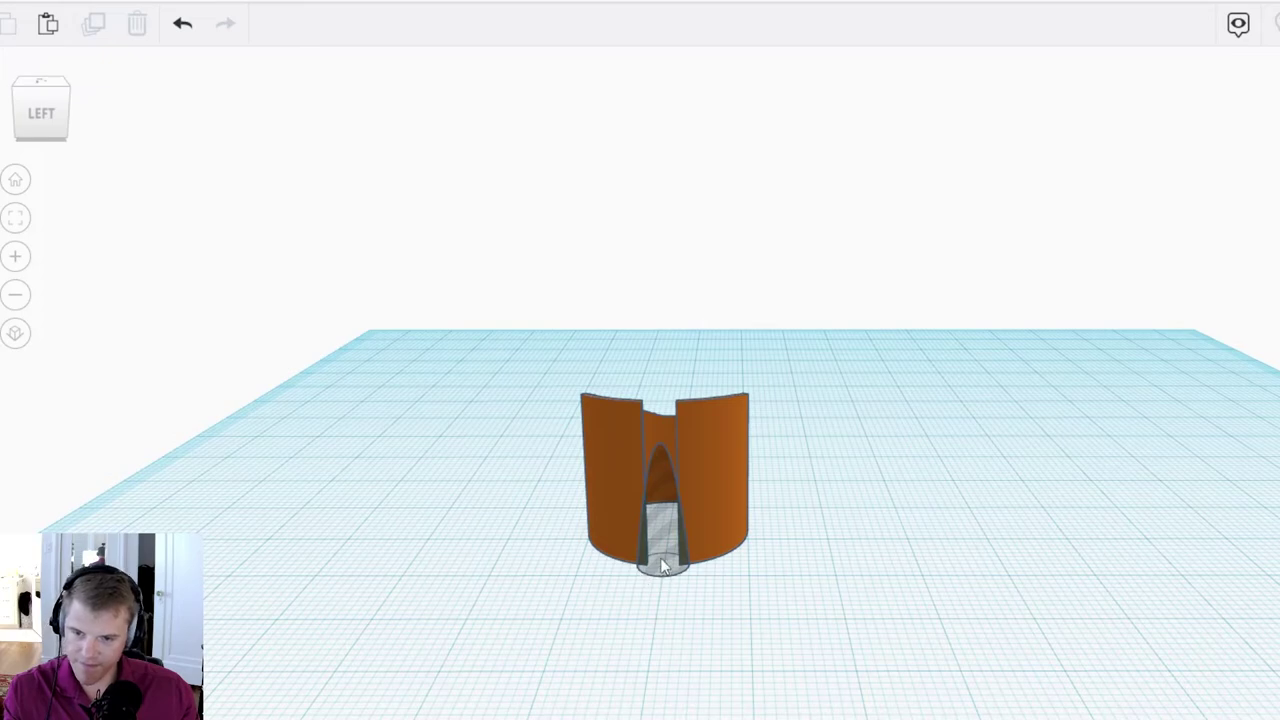
click(661, 566)
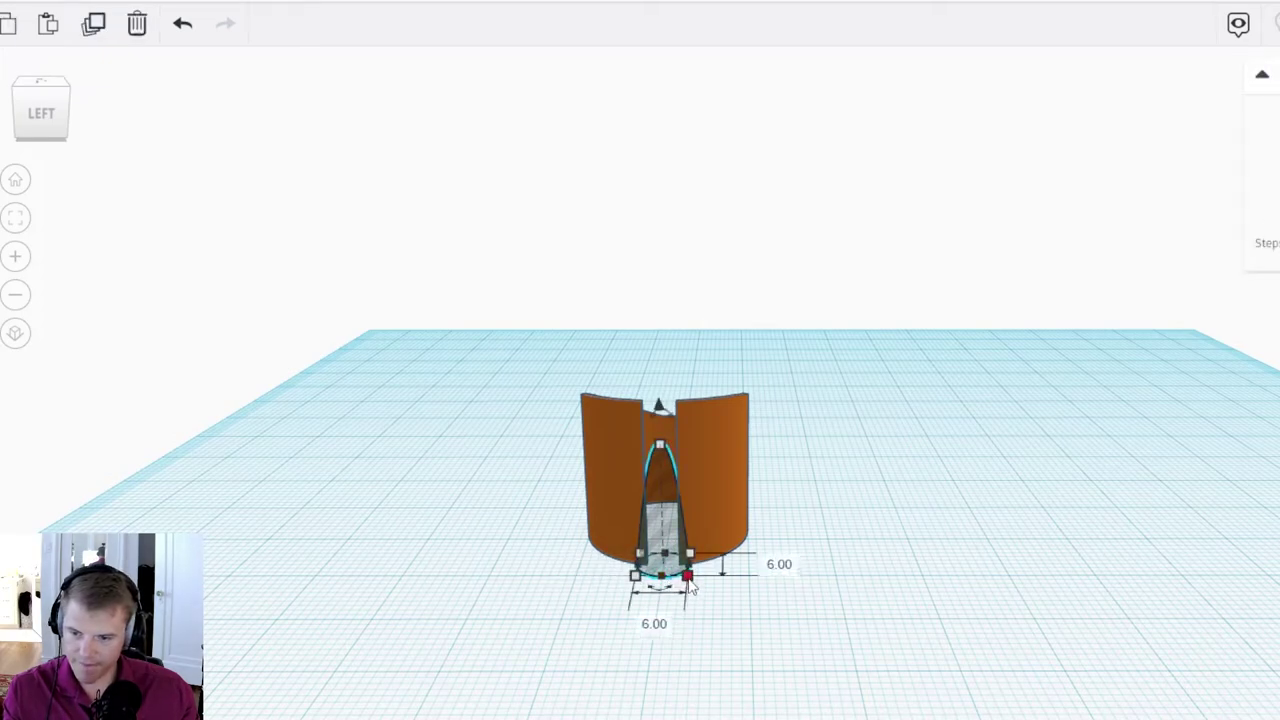
click(655, 623)
text(8)
key(Return)
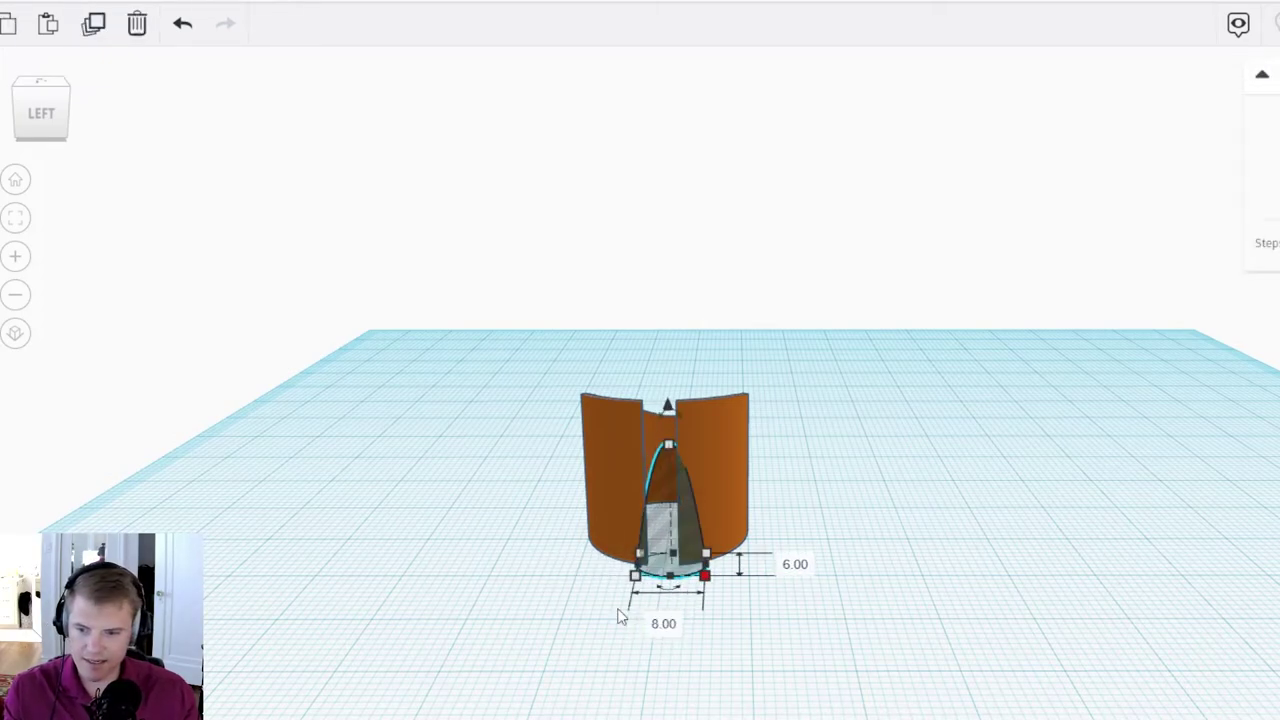
Step: Recenter the paraboloid hole on the slot, and group it with the shell to flare the slot's lower end
click(617, 613)
drag(523, 429, 733, 592)
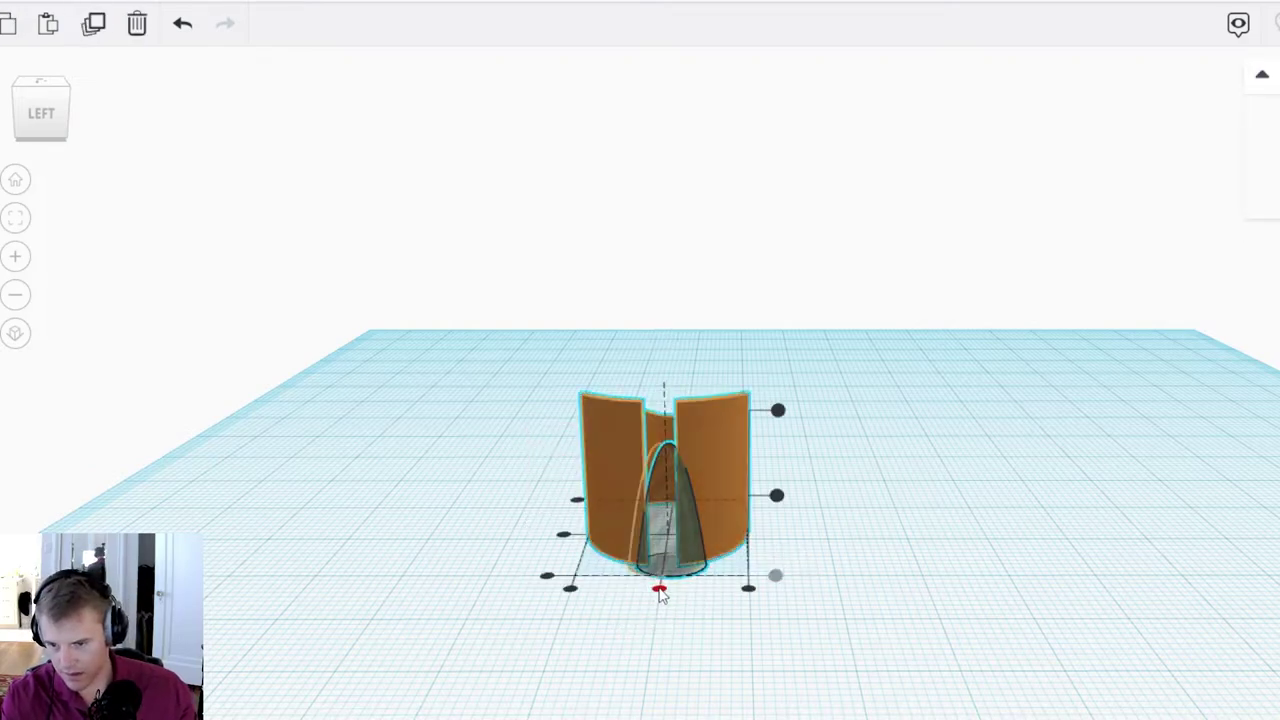
click(686, 658)
right_drag(835, 604, 686, 574)
drag(424, 283, 788, 673)
click(1279, 24)
click(835, 510)
Step: Stretch the slotted shell upward into a tall, narrow tube more than twice its height
right_drag(835, 510, 745, 474)
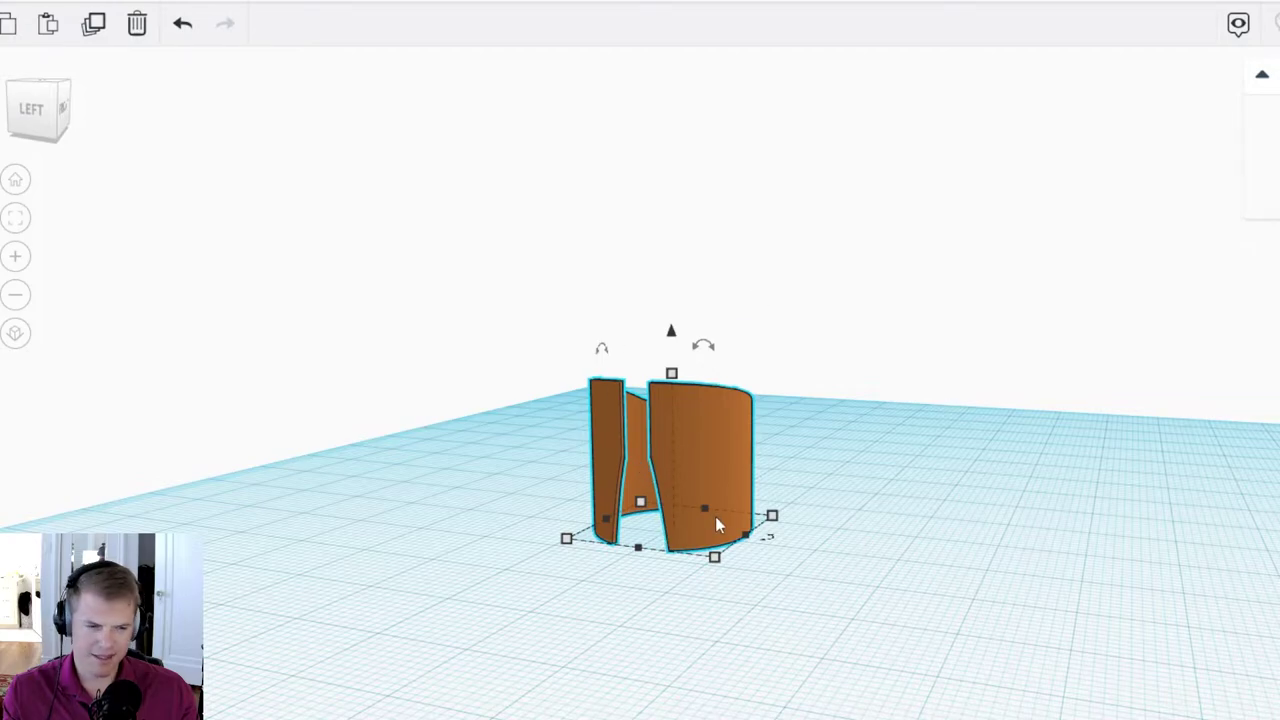
drag(671, 373, 626, 11)
scroll(786, 277, down, 3)
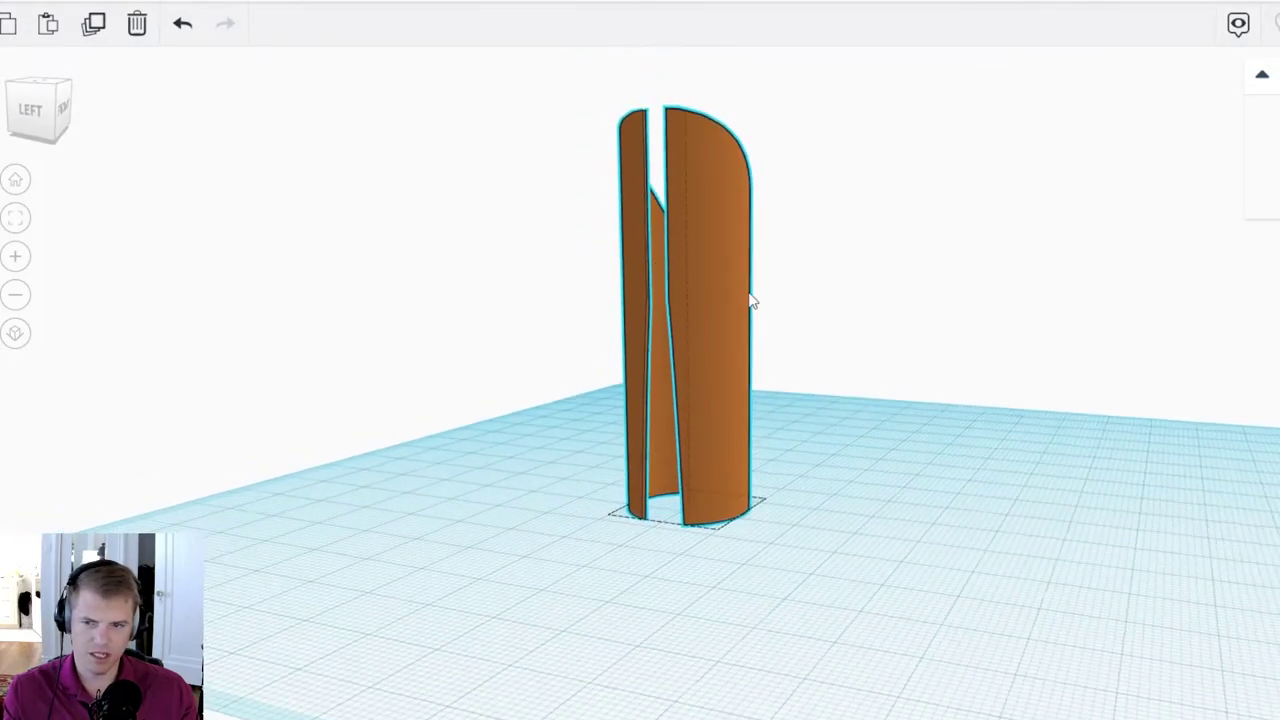
Step: Stretch the slotted tube further upward, deselect it, and view its open, slanted top from above
right_drag(748, 302, 691, 234)
drag(694, 196, 681, 86)
scroll(614, 197, down, 3)
drag(700, 181, 700, 116)
click(986, 243)
right_drag(986, 243, 731, 371)
right_drag(871, 389, 678, 428)
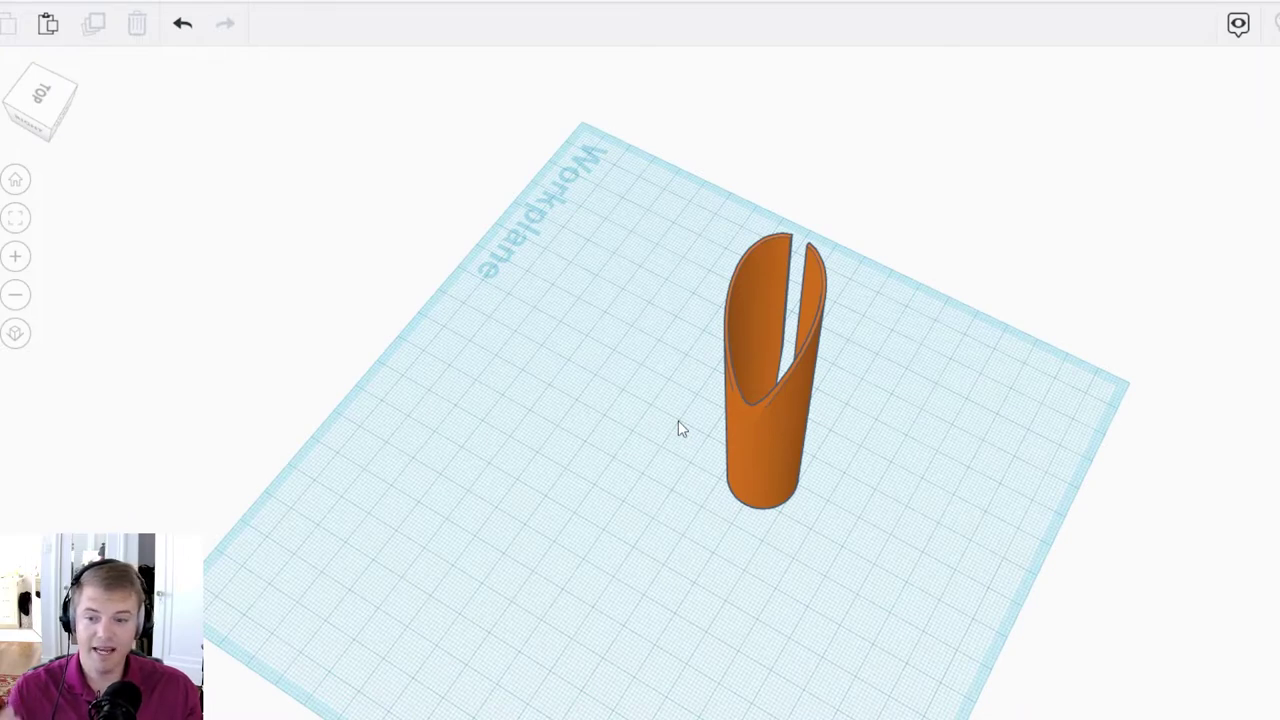
right_drag(688, 506, 763, 406)
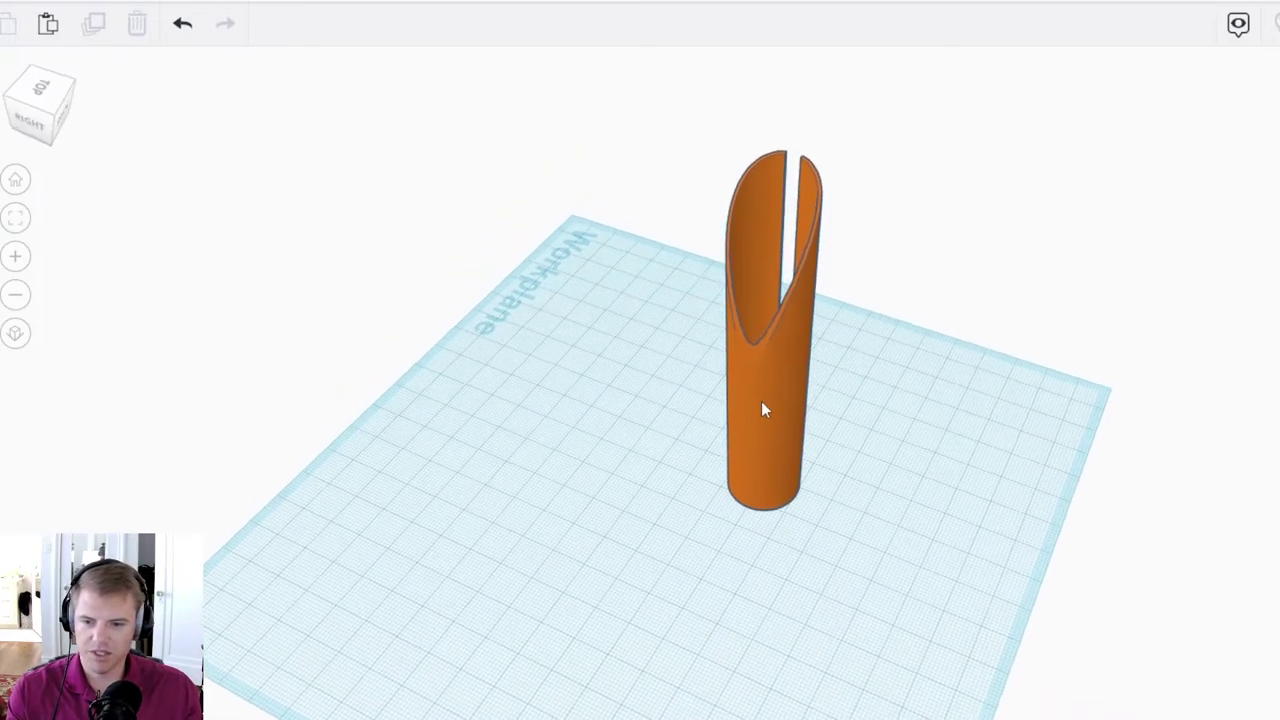
Step: Duplicate the slotted tube and shift the copy until it stands directly beside the original
click(806, 424)
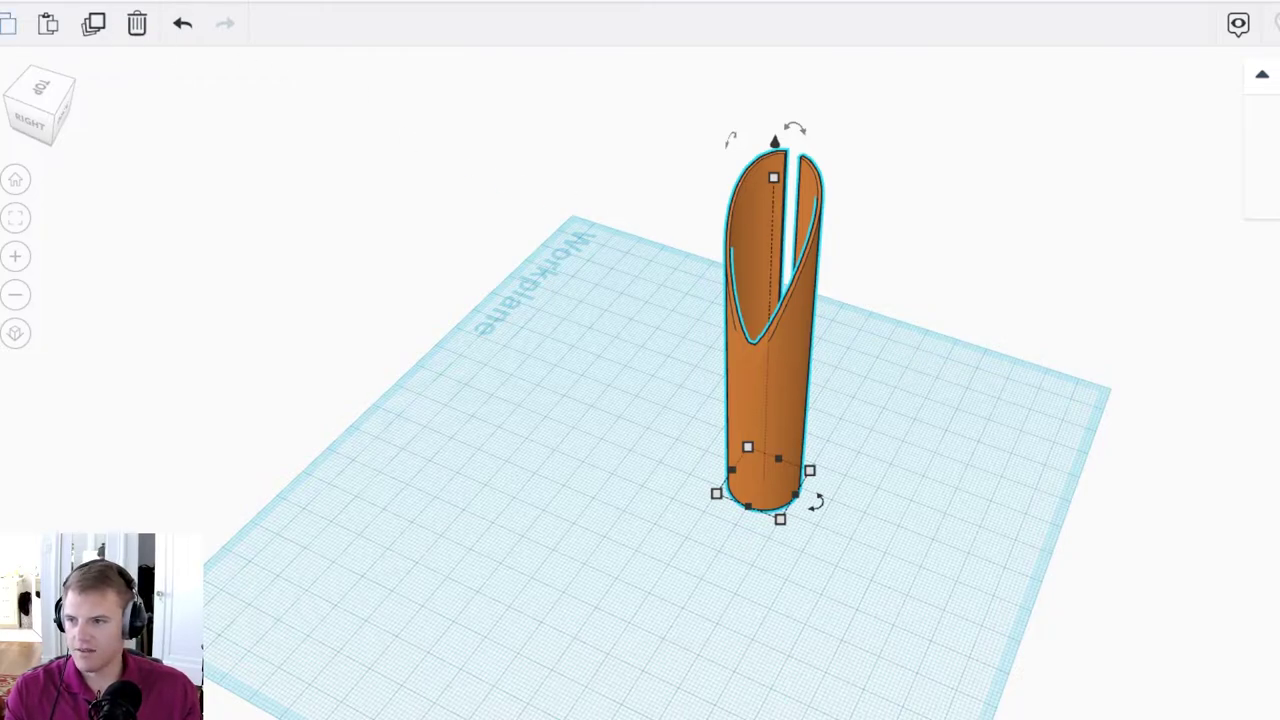
click(93, 24)
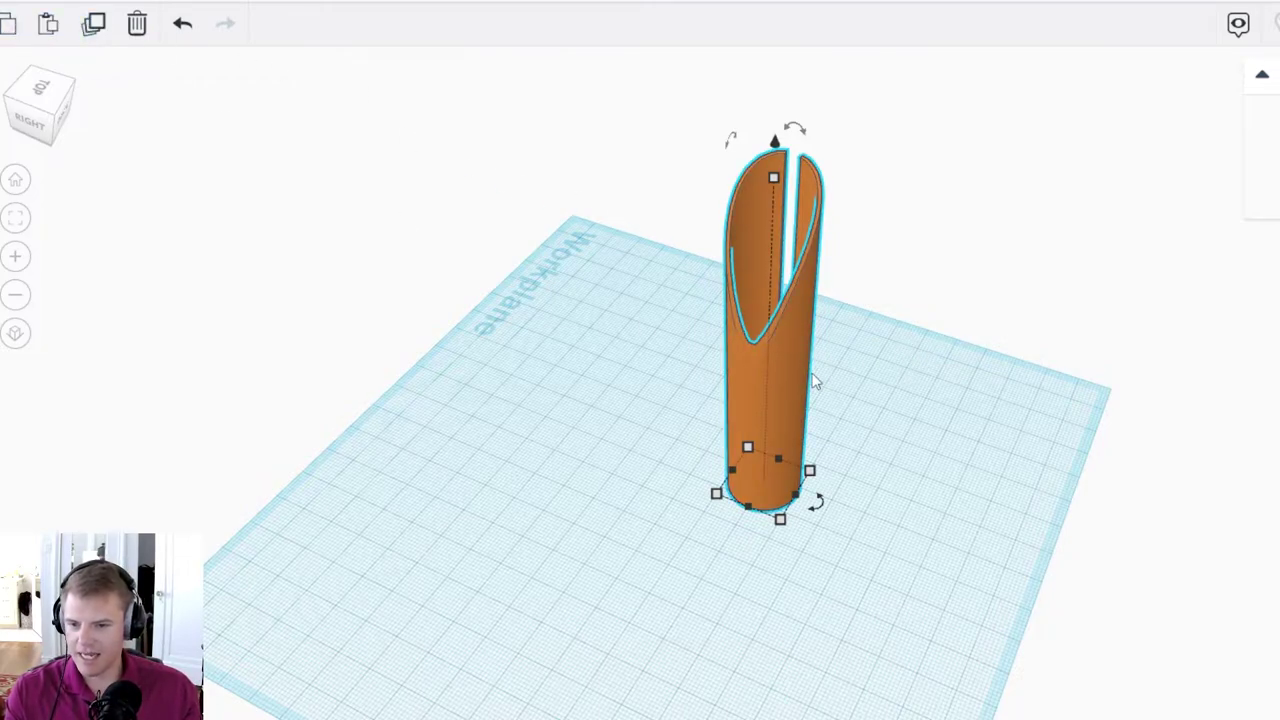
mouse_move(739, 473)
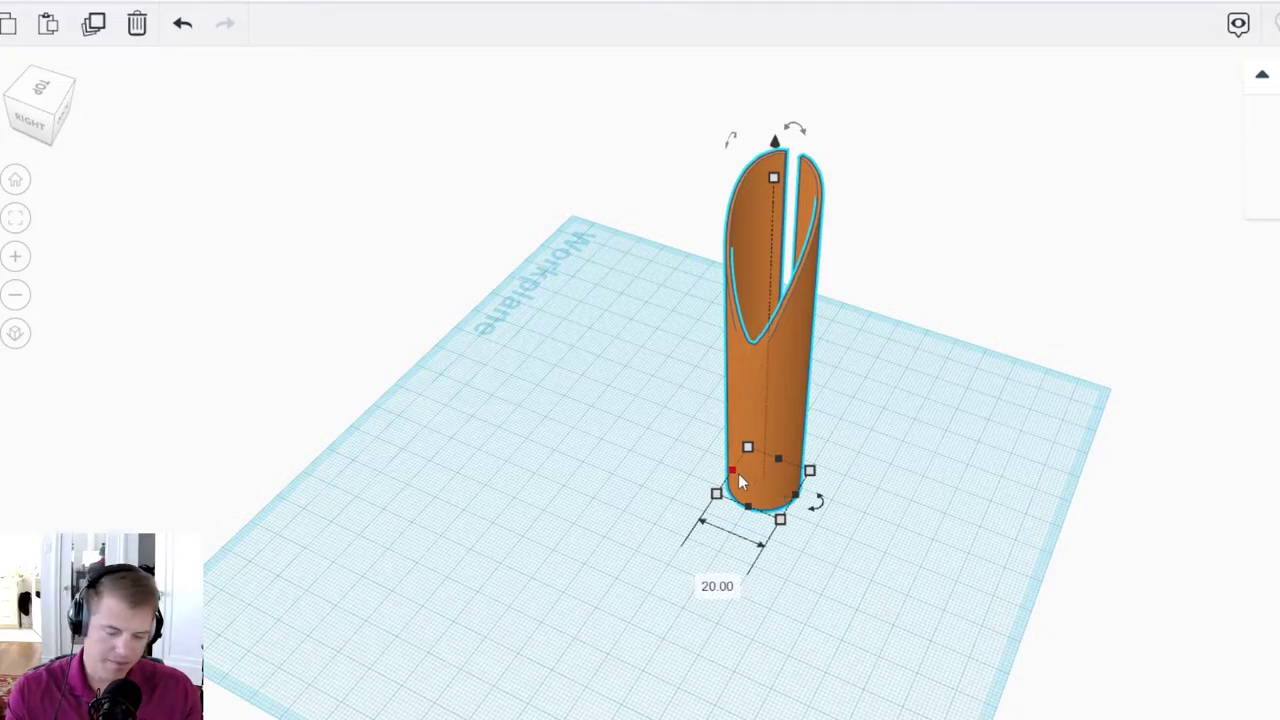
key(Left)
key(Left)
key(Left)
key(Left)
key(Left)
key(Left)
key(Left)
key(Left)
key(Left)
key(Left)
key(Left)
key(Left)
key(Left)
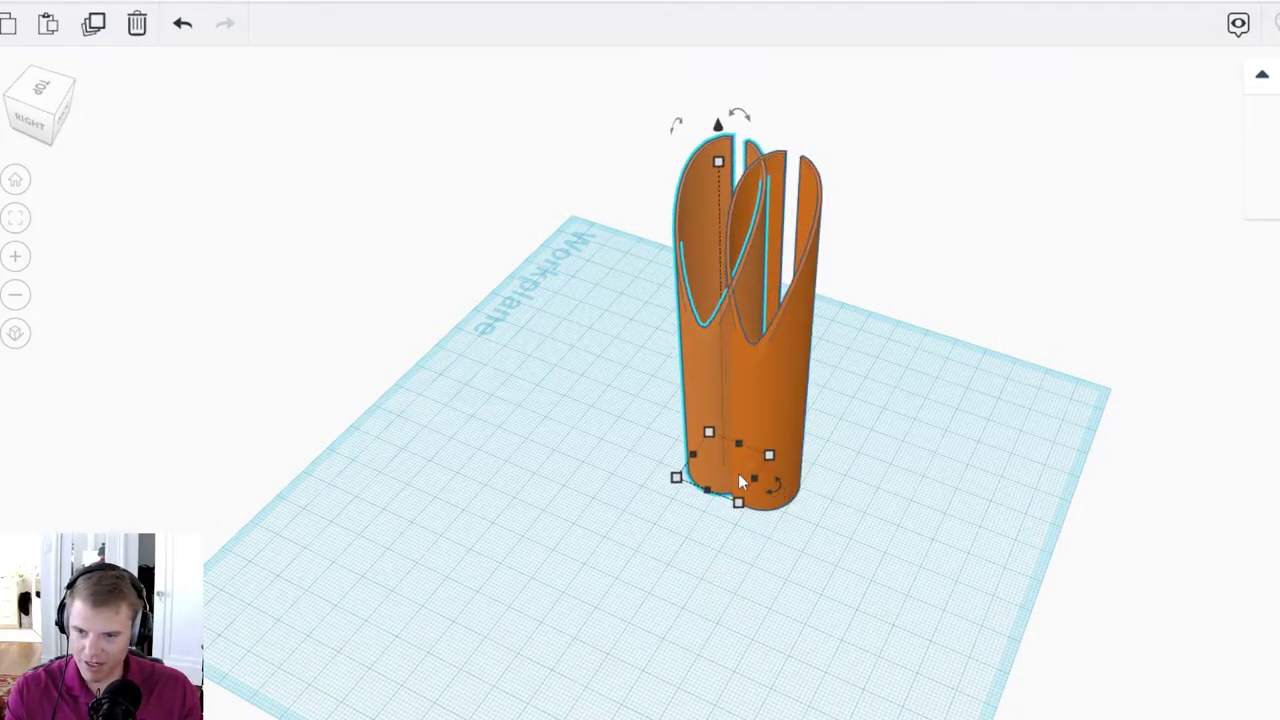
key(Left)
key(Left)
key(Left)
key(Left)
key(Left)
key(Left)
key(Left)
key(Left)
key(Left)
key(Left)
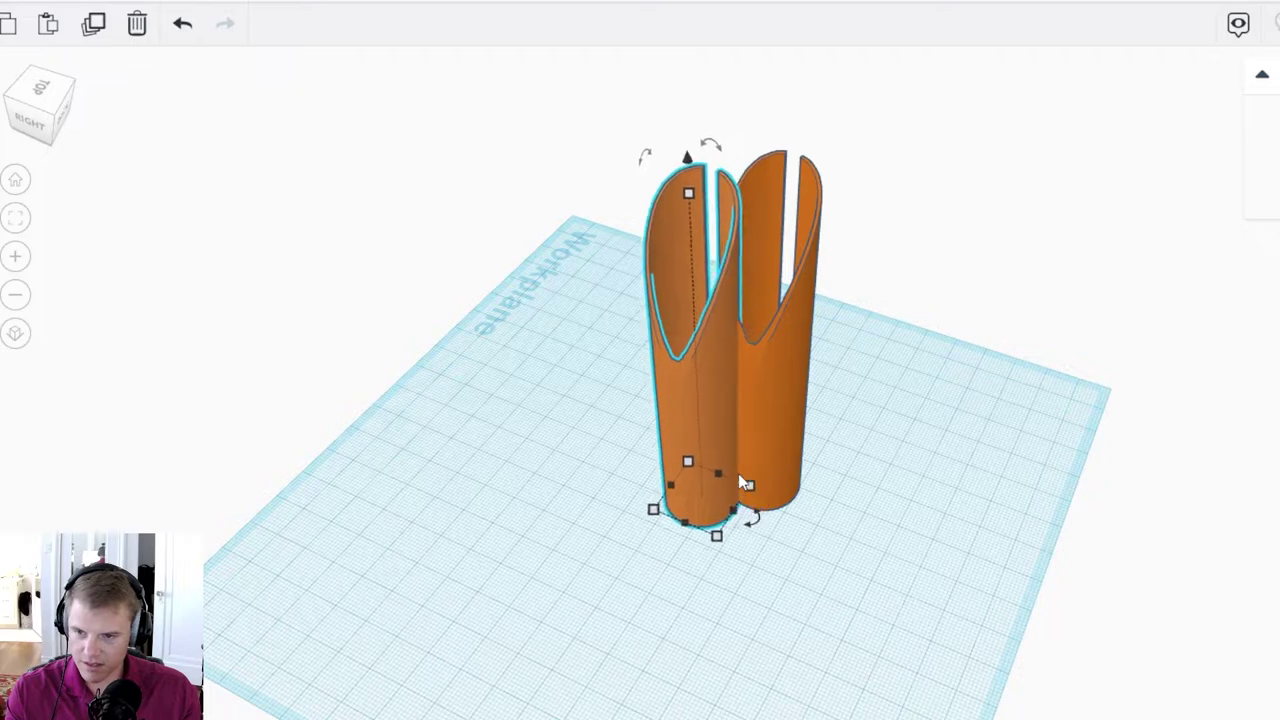
key(Left)
key(Left)
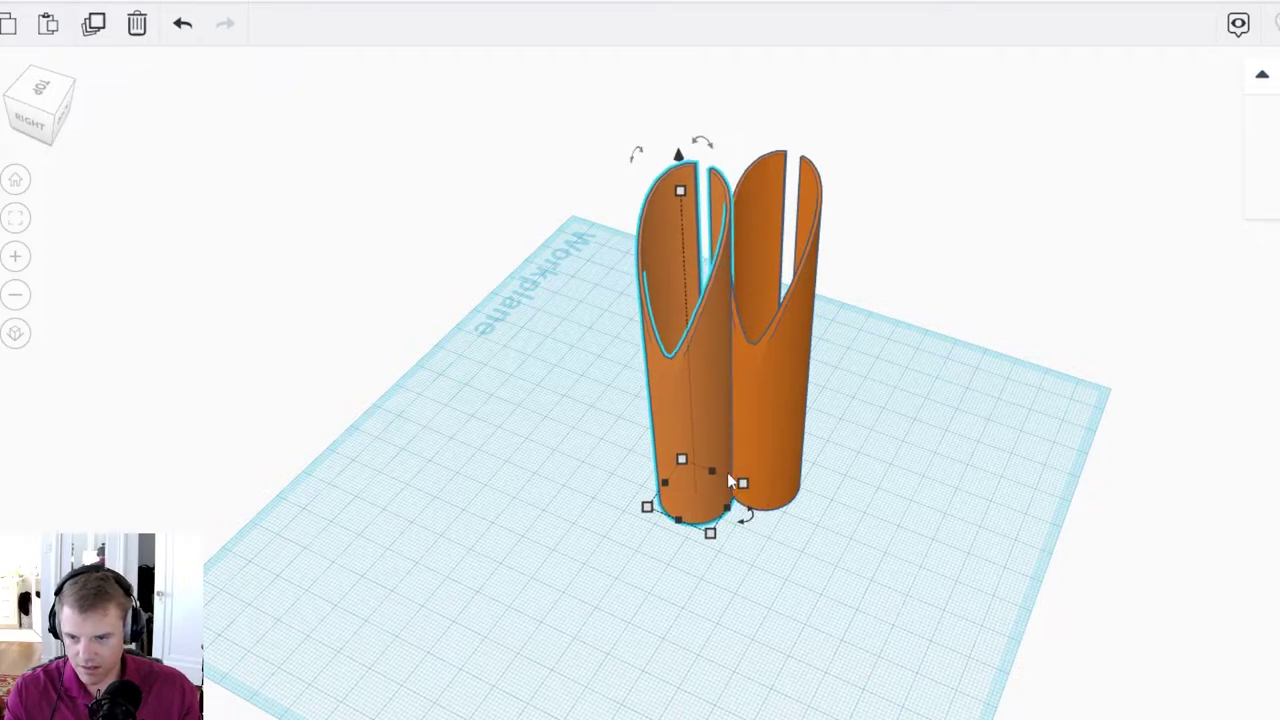
Step: Rotate the copied tube about the vertical axis and repeat the duplication to build a ring of slotted tubes
drag(744, 520, 779, 435)
click(93, 23)
click(93, 23)
click(93, 23)
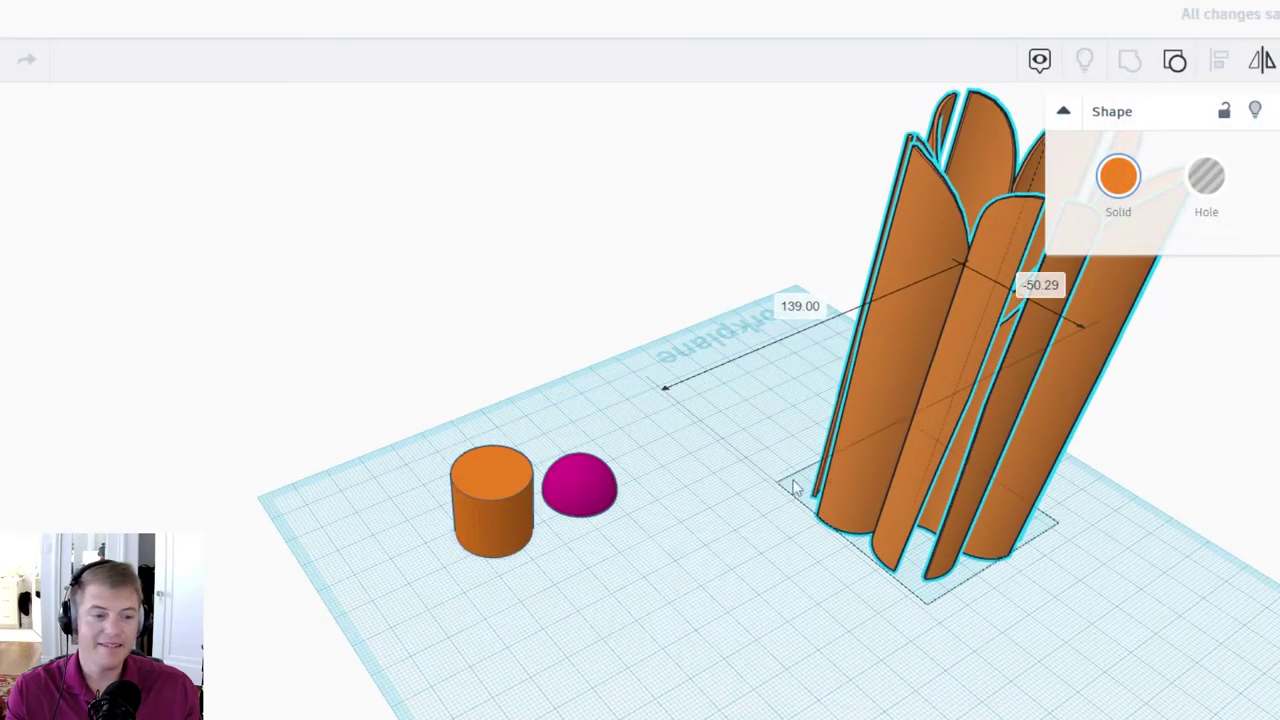
Step: Move the ring of tubes off the workplane, away from the plain cylinder and the paraboloid
scroll(741, 482, down, 4)
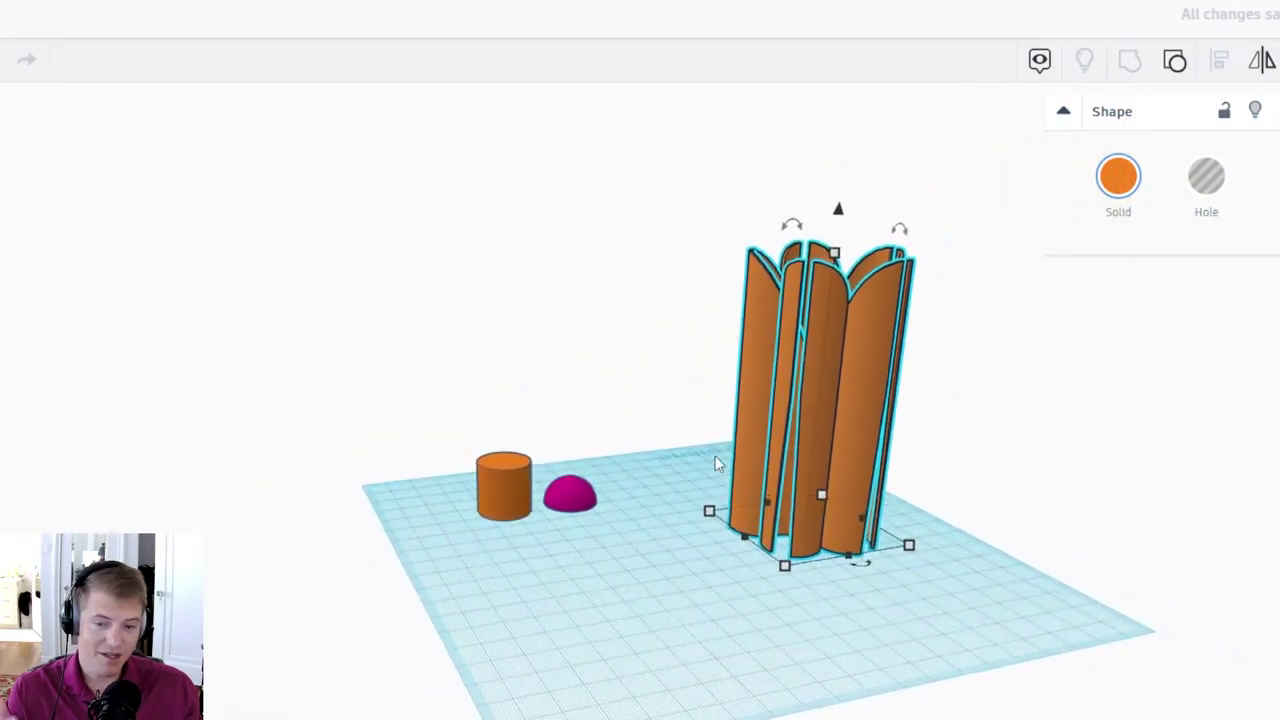
right_drag(716, 458, 750, 492)
drag(784, 498, 1040, 430)
Step: Nudge the plain orange cylinder slightly farther away from the magenta paraboloid
drag(423, 380, 763, 613)
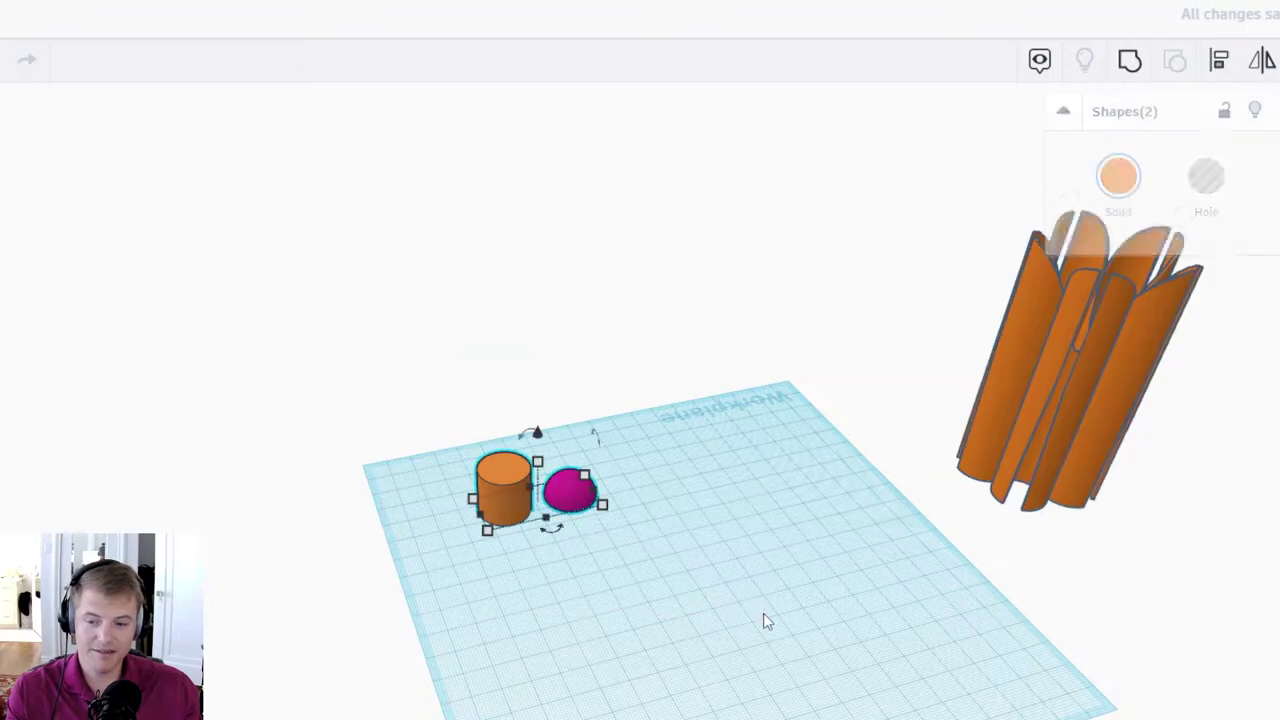
scroll(763, 620, up, 3)
scroll(765, 617, up, 3)
right_drag(794, 640, 729, 600)
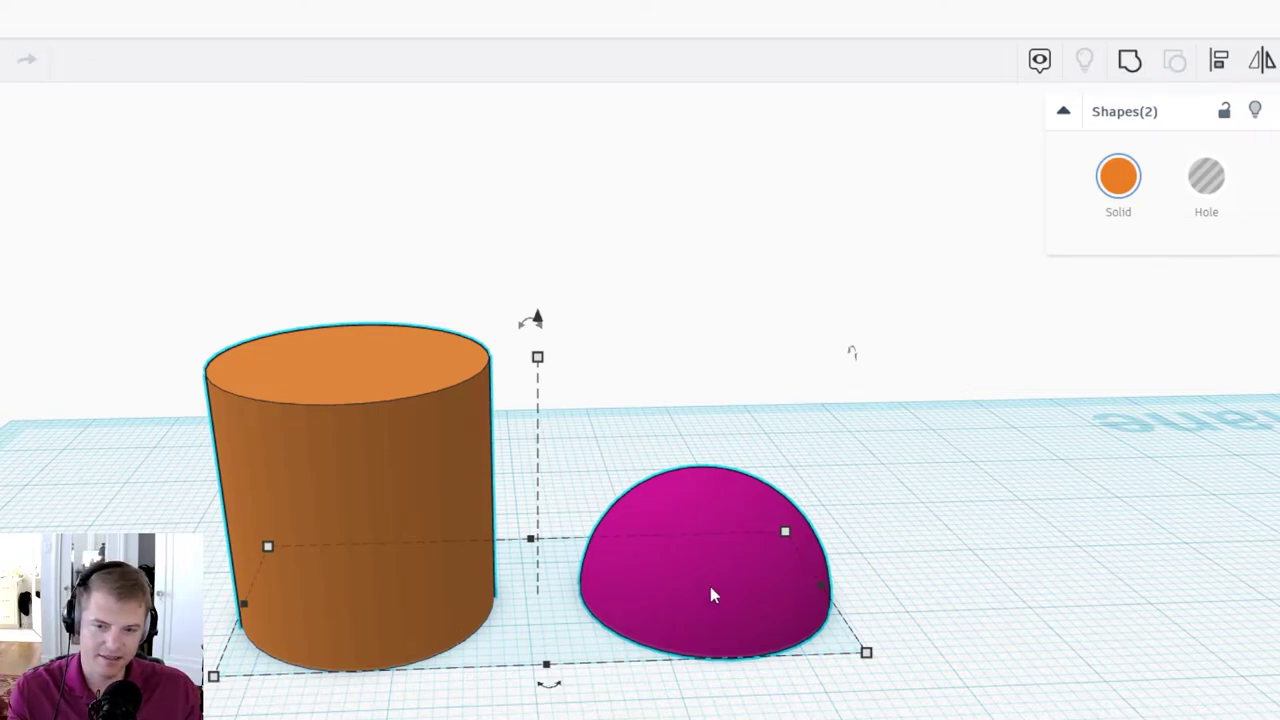
click(409, 575)
click(580, 406)
drag(399, 552, 390, 549)
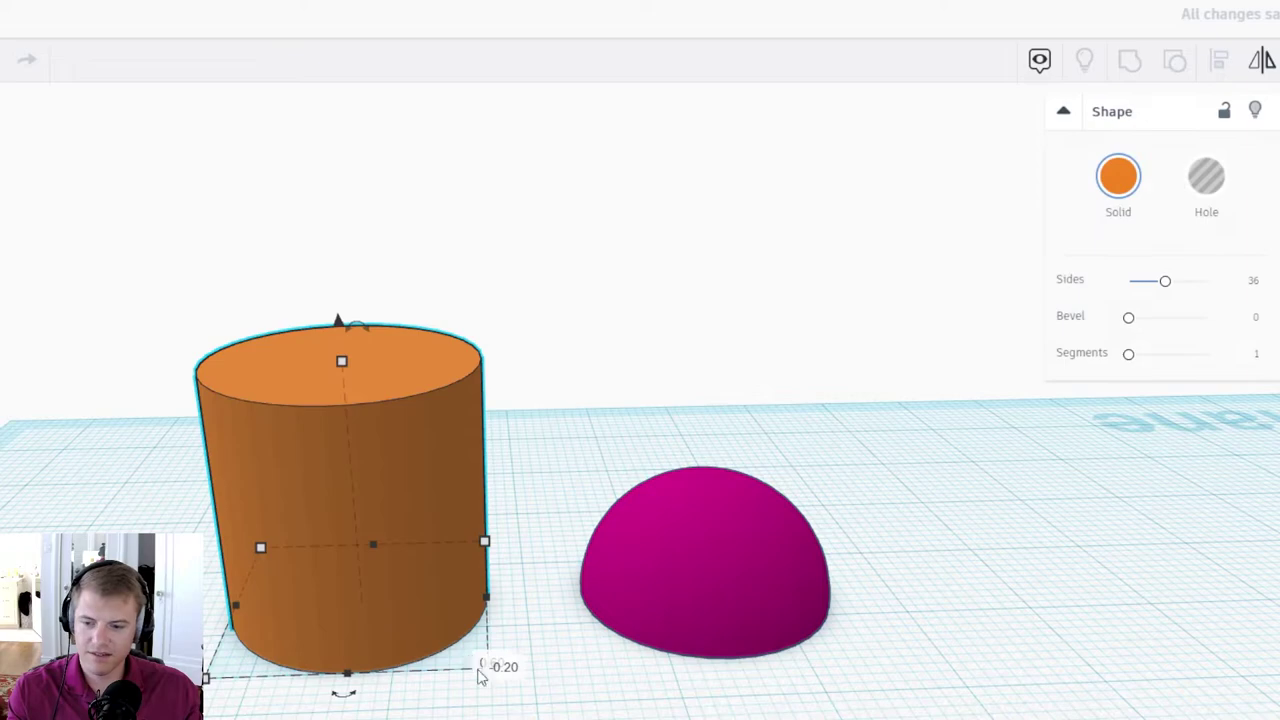
Step: Set the magenta paraboloid's height to 20 mm, keeping its 20 mm base
click(726, 569)
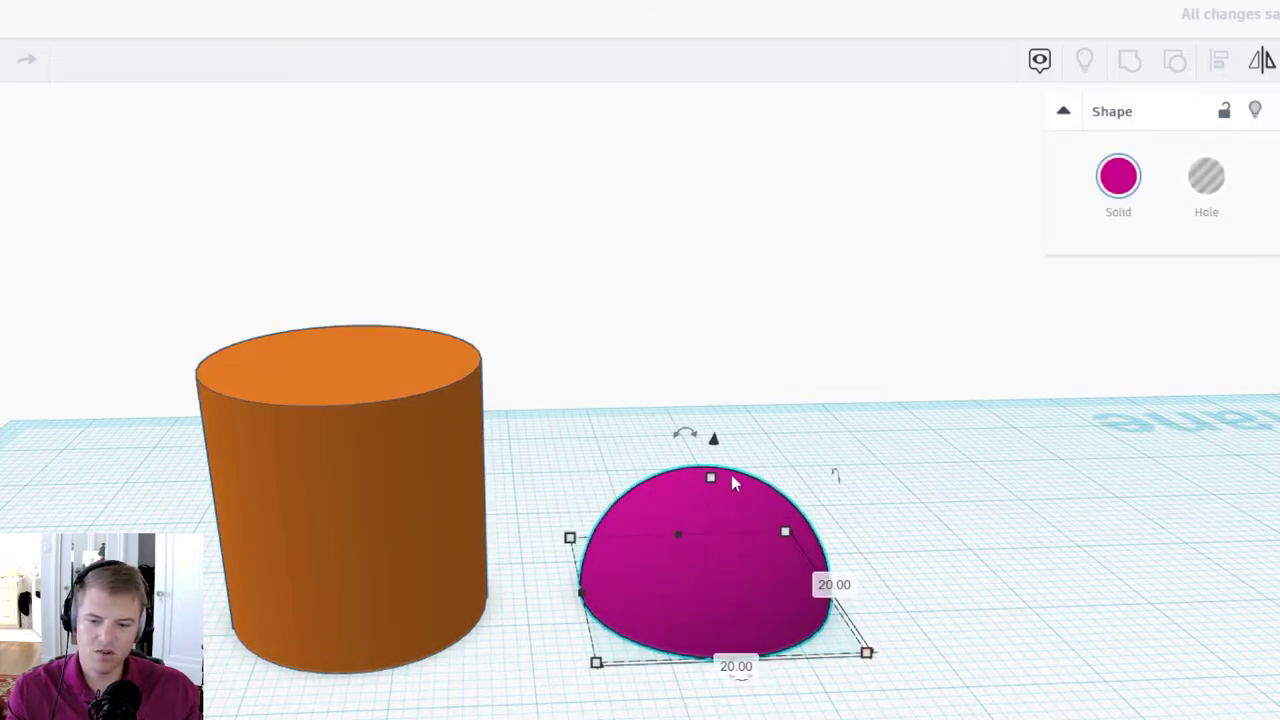
click(702, 553)
click(765, 455)
click(708, 482)
mouse_move(714, 484)
click(720, 532)
text(20)
key(Return)
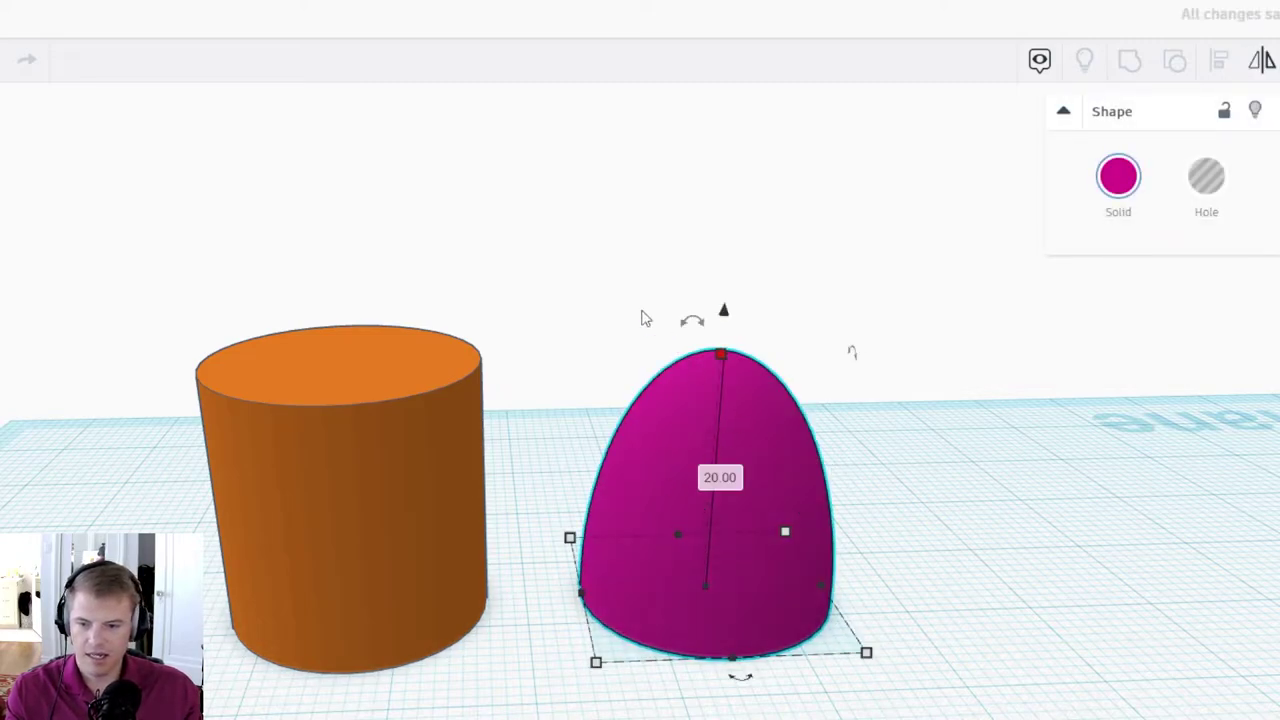
click(638, 316)
Step: Raise the orange cylinder well above the workplane, leaving room beneath it for the paraboloid
click(341, 535)
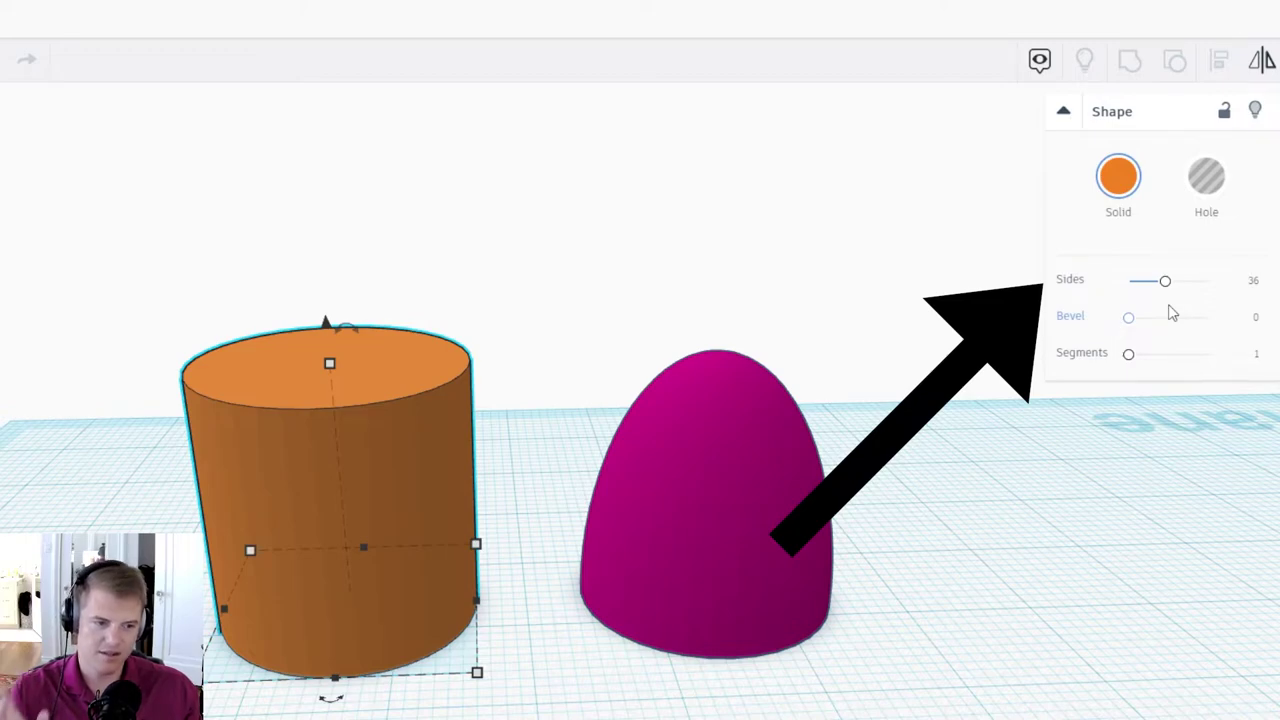
click(486, 406)
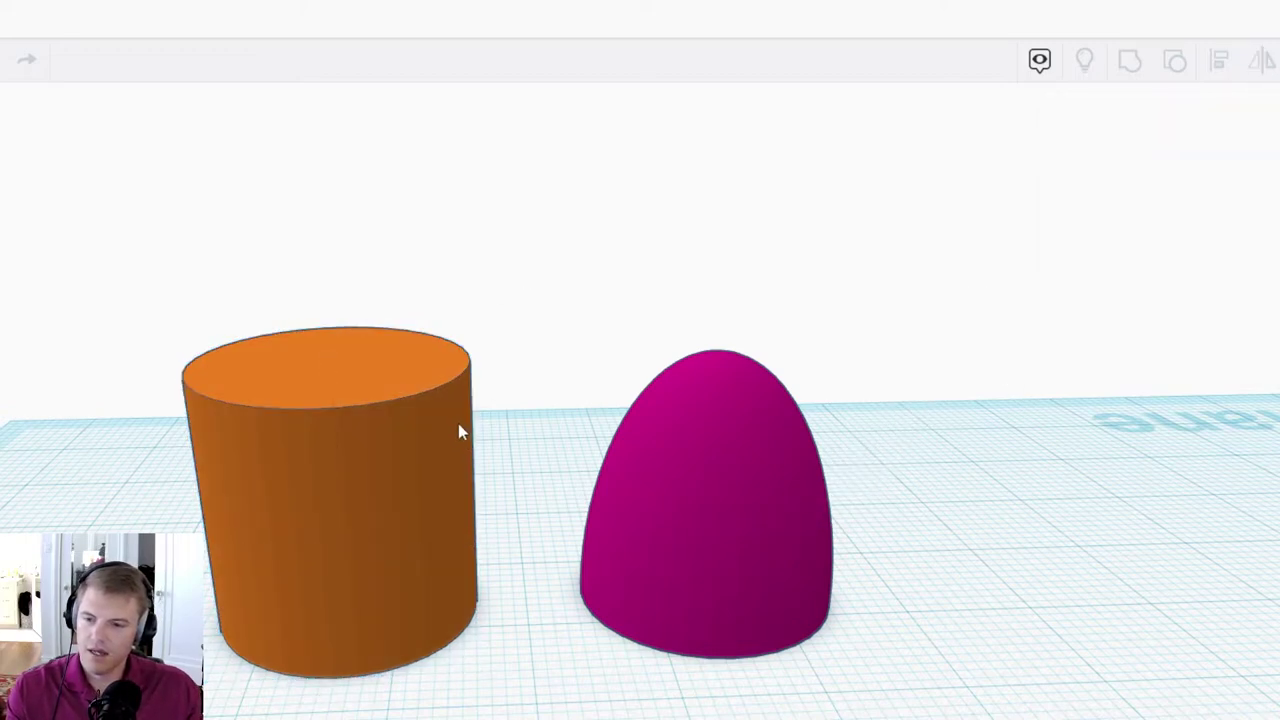
click(377, 498)
drag(323, 324, 300, 49)
right_drag(364, 645, 505, 627)
Step: Flip the paraboloid upside down by rotating it 180°
click(680, 520)
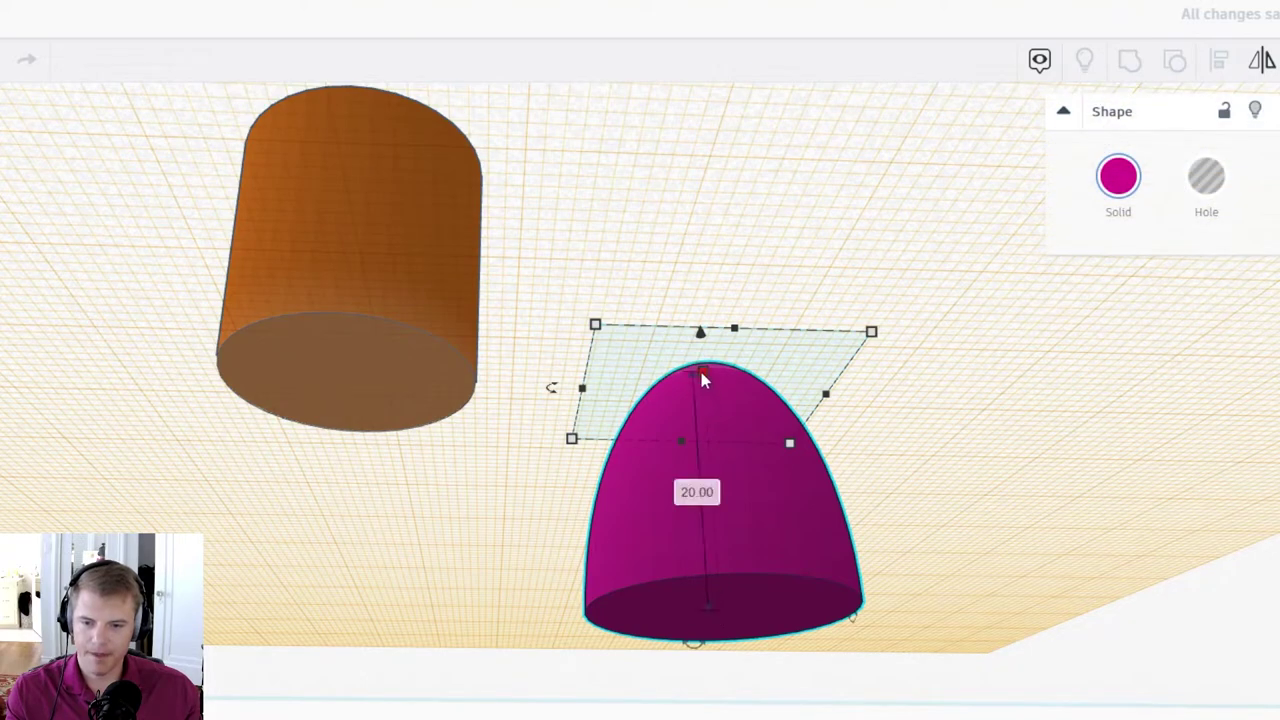
drag(698, 646, 681, 442)
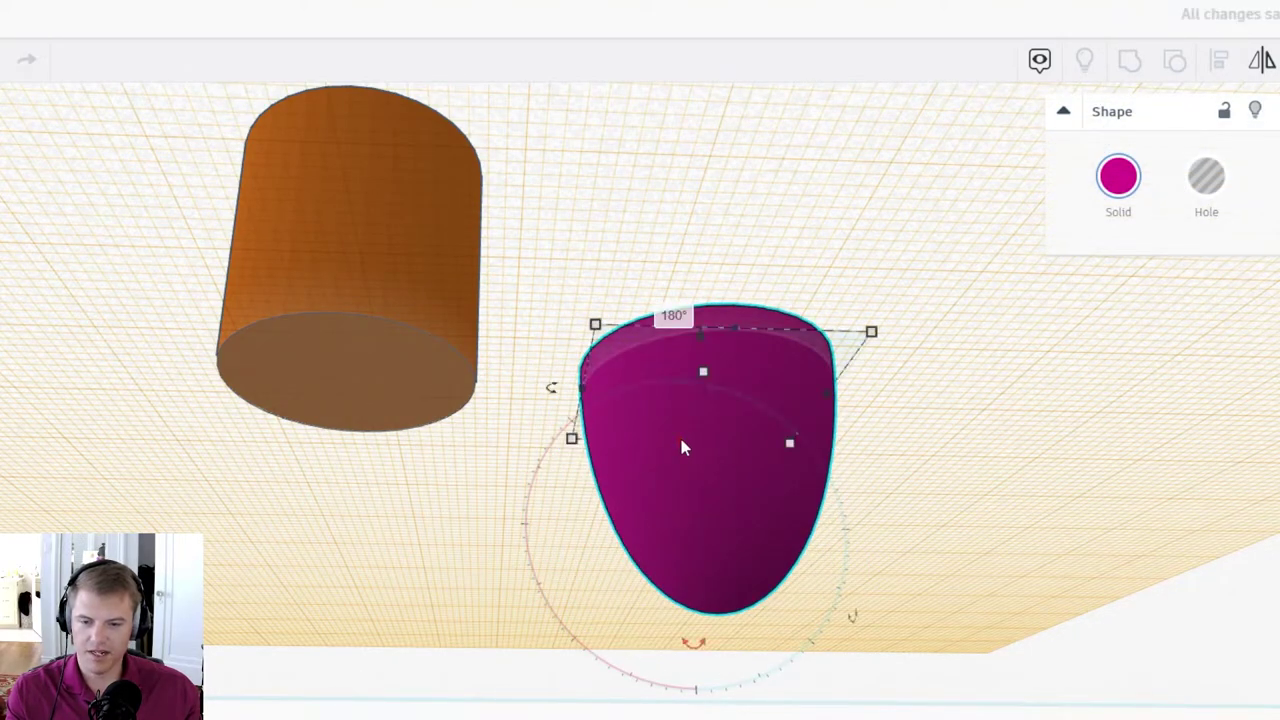
click(900, 506)
Step: Align the horizontal centers of the raised cylinder and the inverted paraboloid so they share one vertical axis
drag(5, 297, 840, 560)
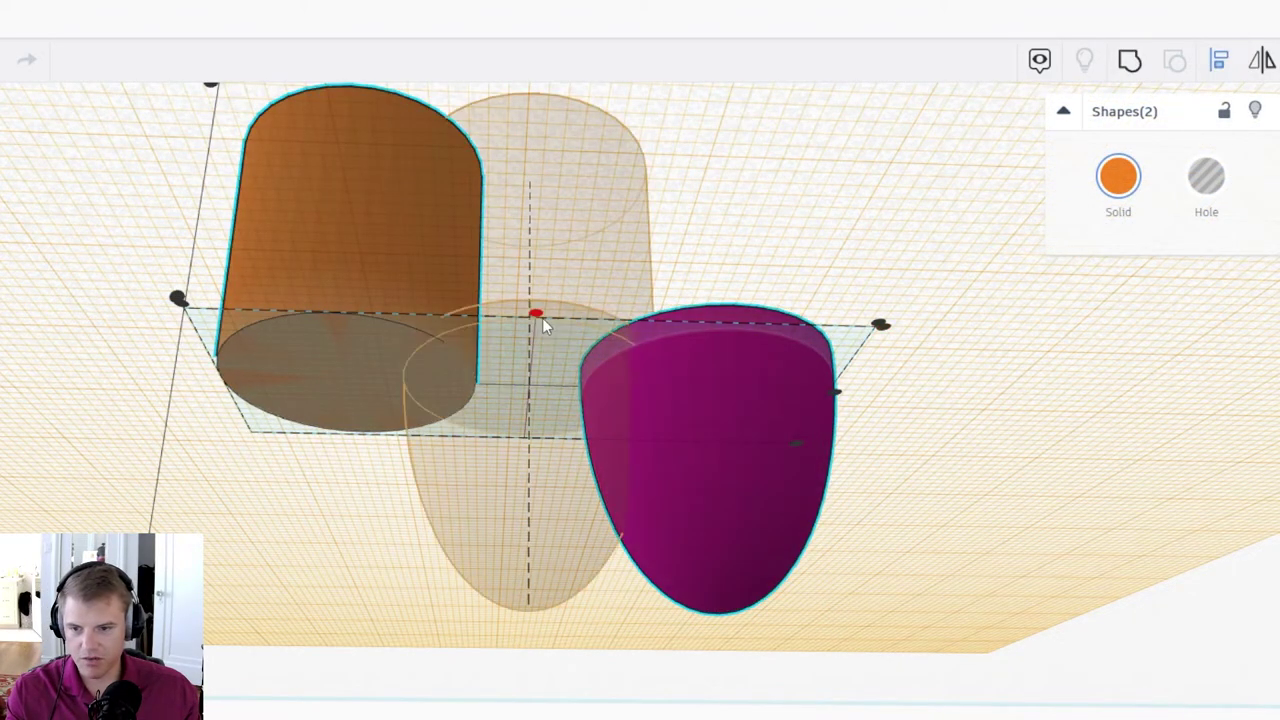
click(536, 314)
right_drag(786, 364, 712, 384)
click(662, 377)
click(777, 346)
Step: Lower the inverted paraboloid until its flat face meets the underside of the cylinder
click(577, 550)
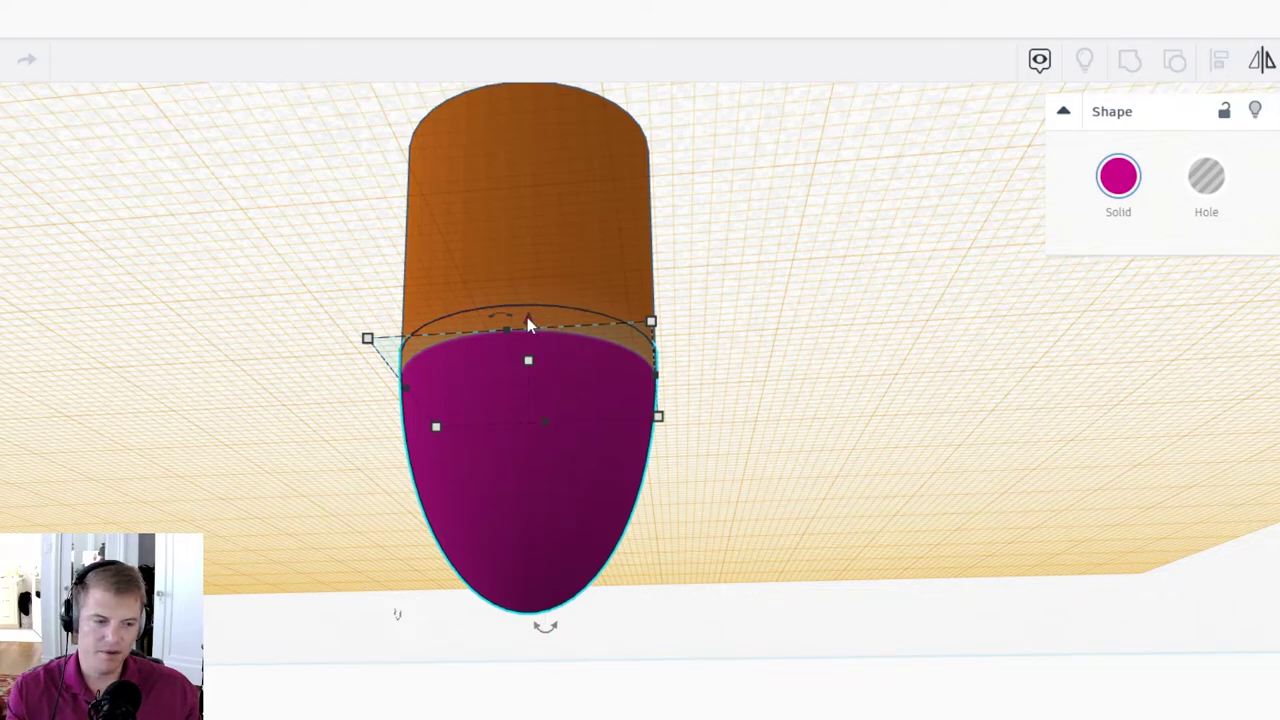
drag(527, 317, 528, 468)
key(ctrl+z)
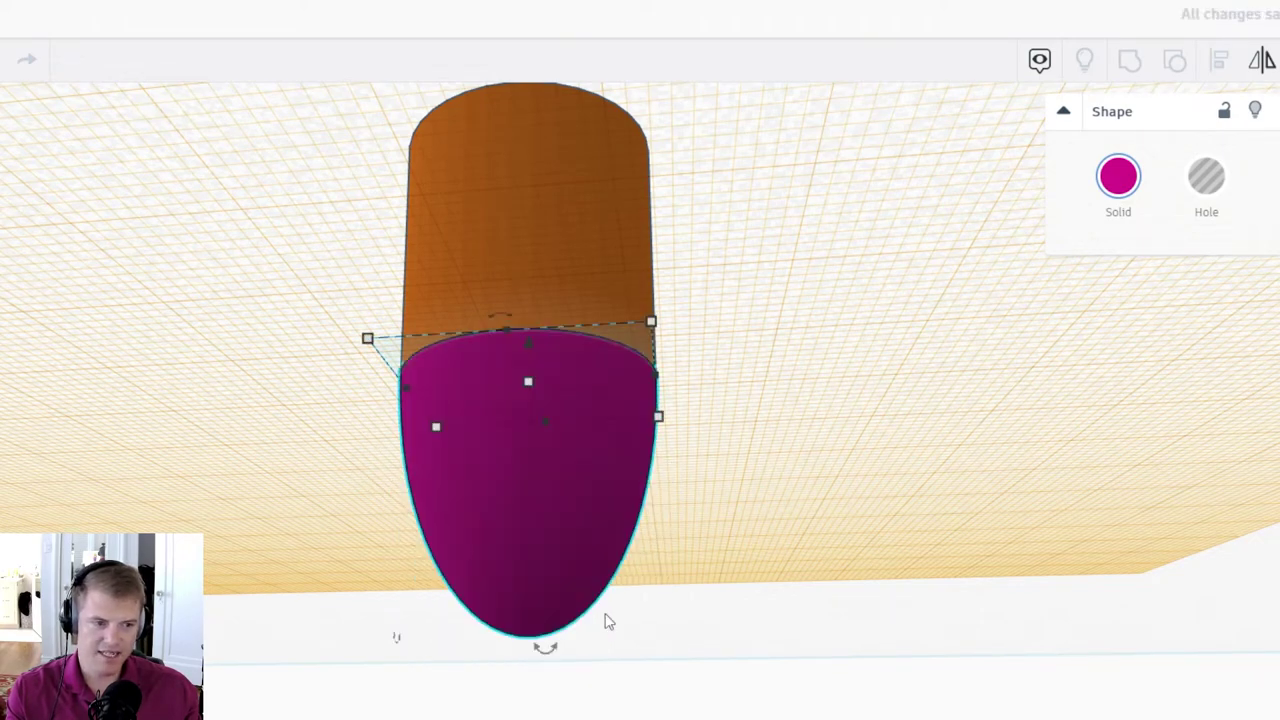
click(784, 462)
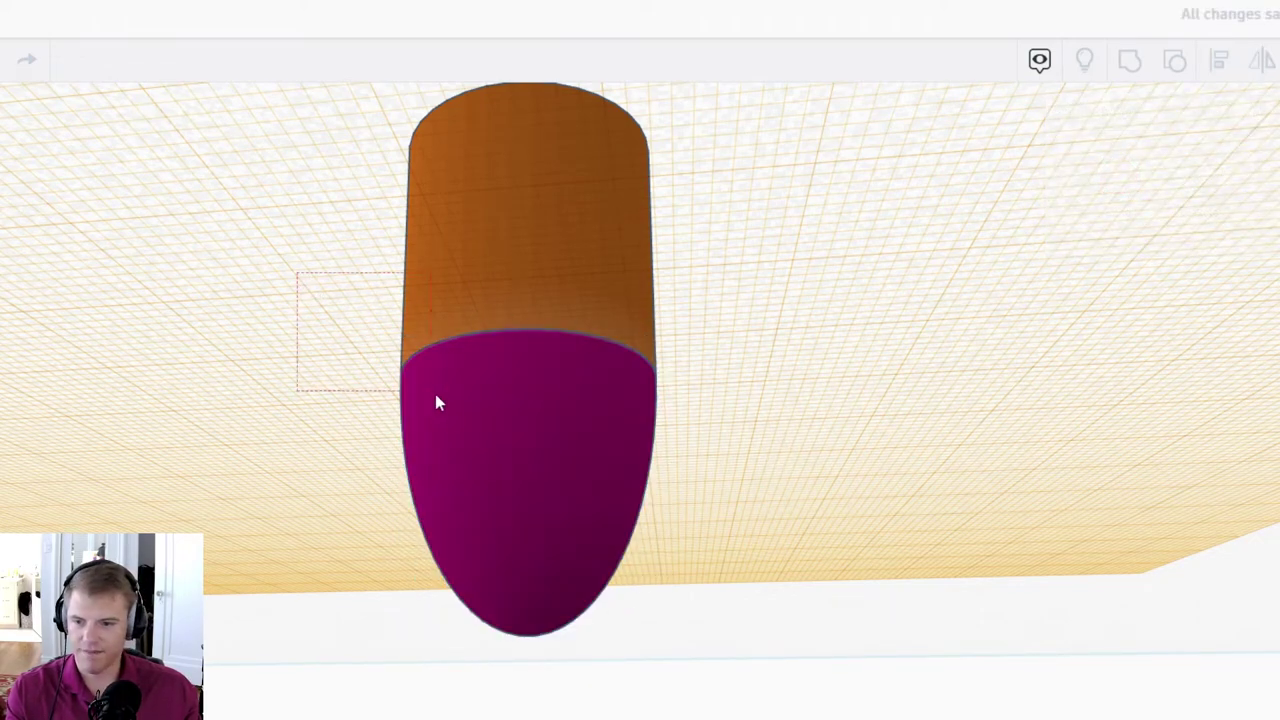
Step: Try grouping the cylinder and inverted paraboloid into one solid, check its shape from the side, and undo the grouping
drag(438, 397, 740, 231)
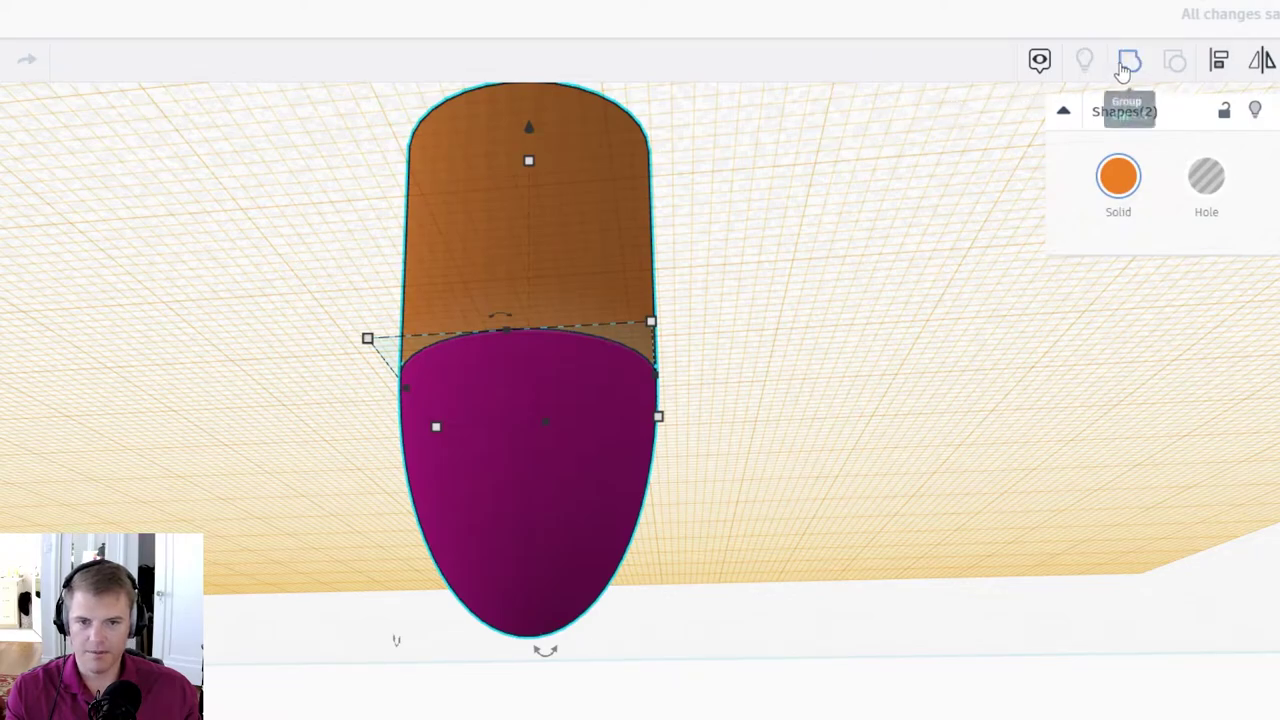
click(1124, 66)
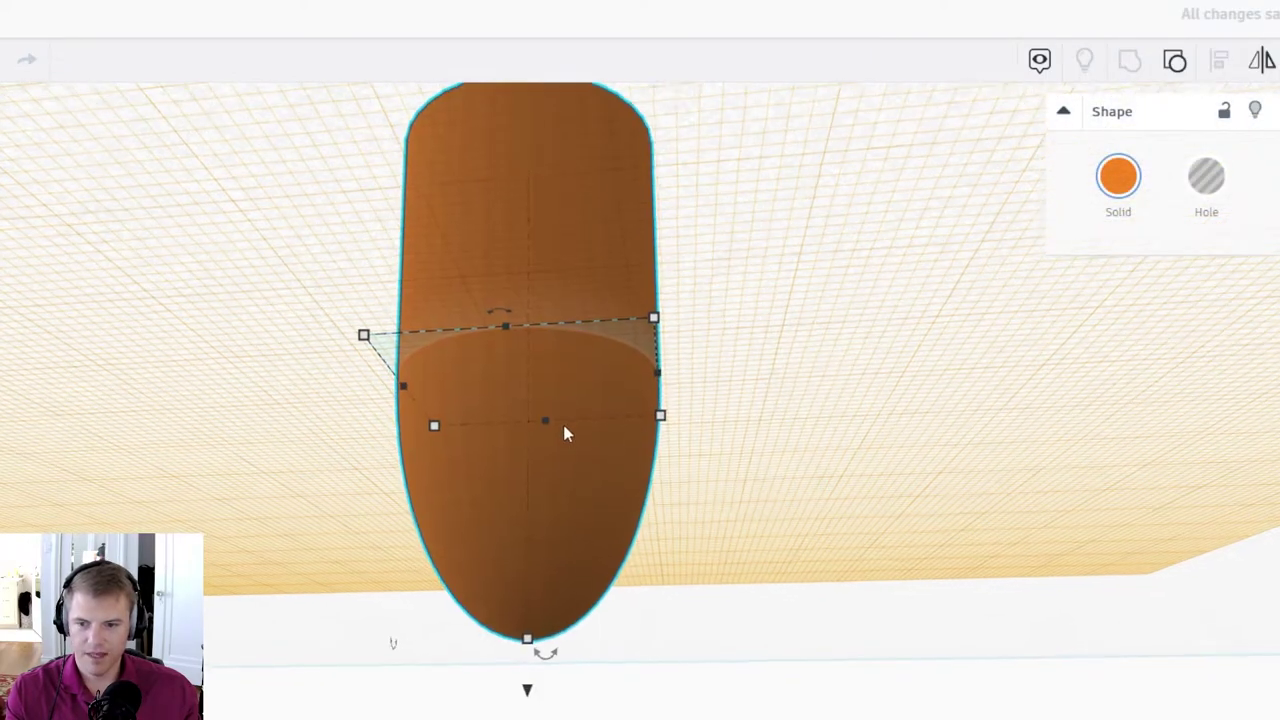
scroll(563, 429, up, 5)
key(w)
click(738, 684)
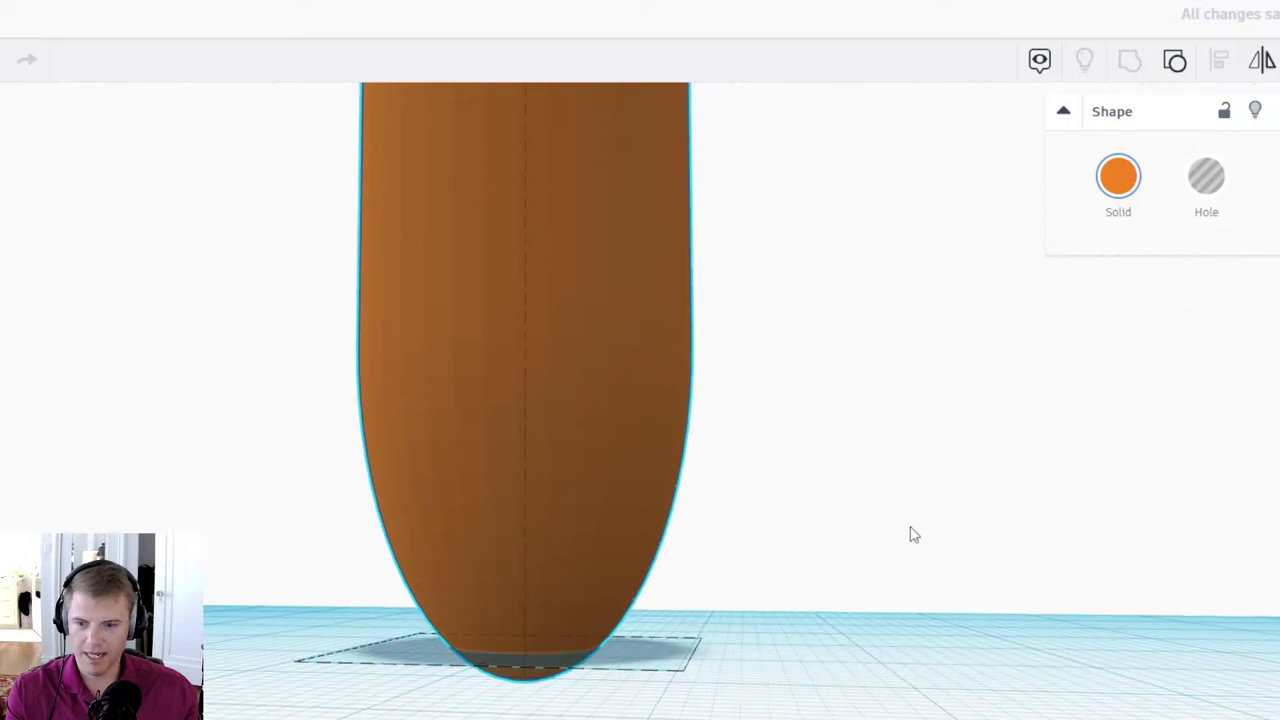
scroll(668, 455, down, 5)
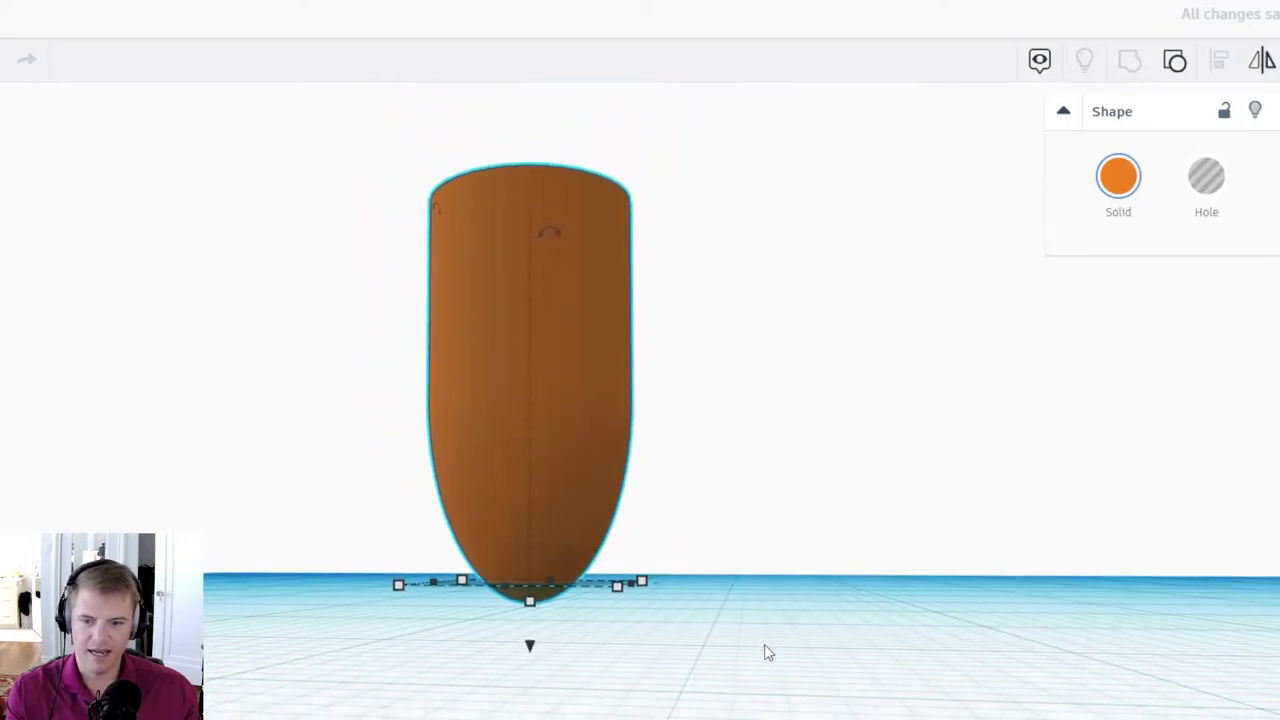
right_drag(763, 241, 760, 260)
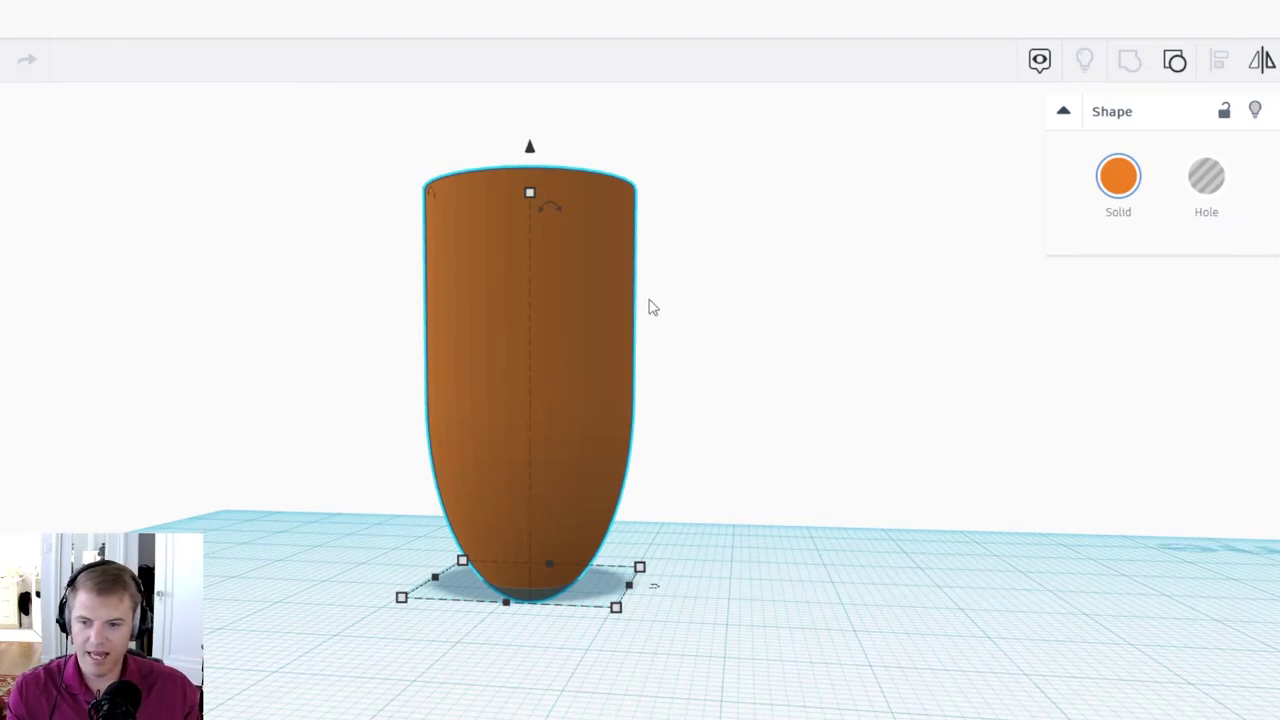
click(1173, 62)
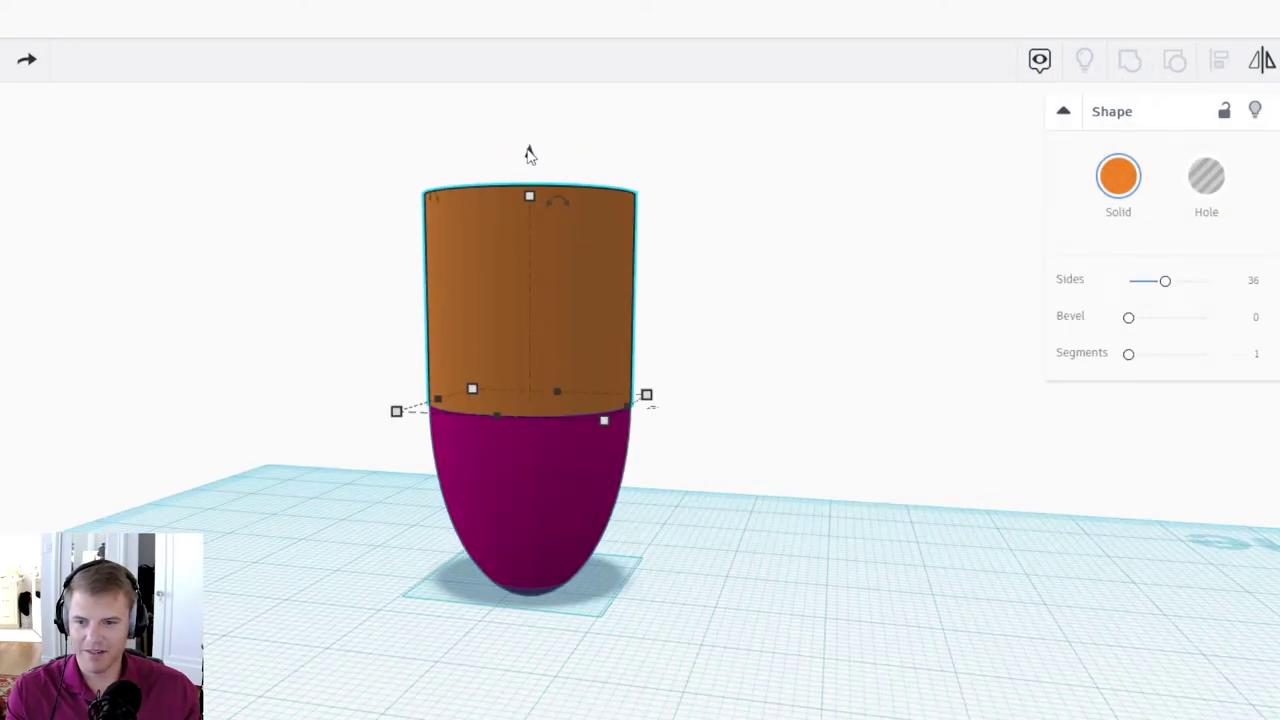
Step: Duplicate the upper cylinder straight down and set the copy's elevation to -10 mm relative to the workplane
drag(530, 153, 530, 160)
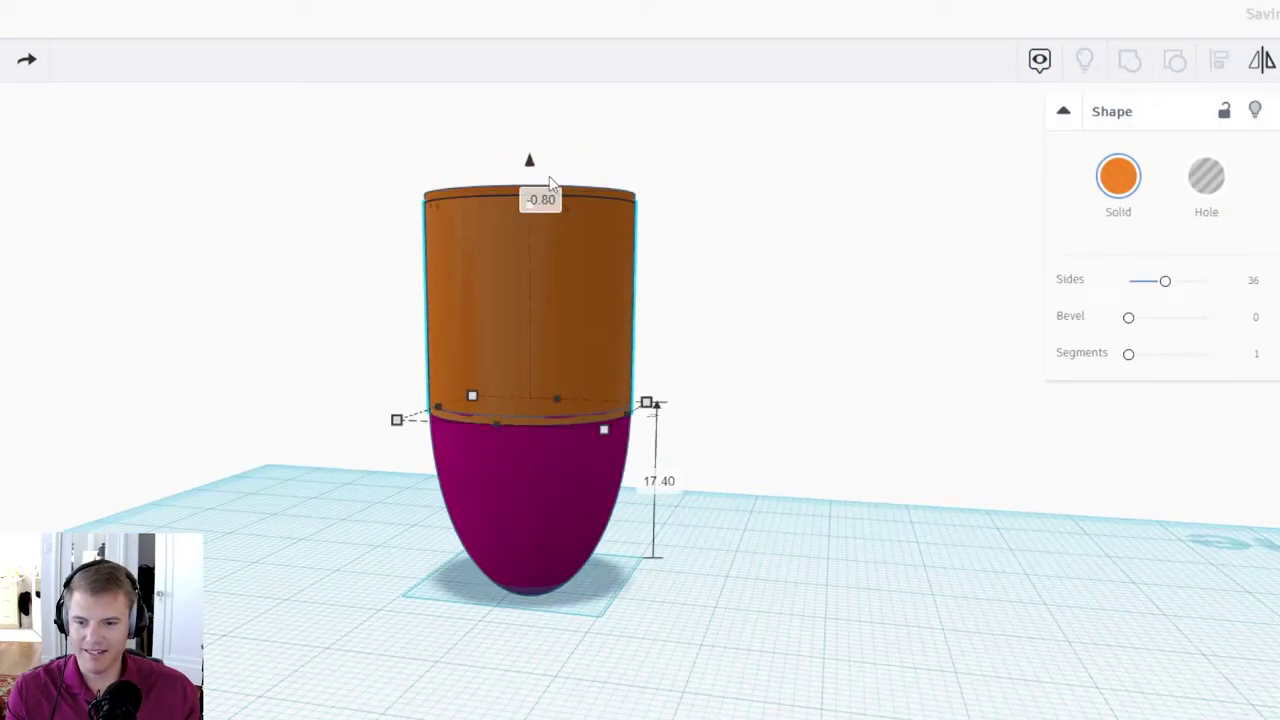
click(658, 481)
key(BackSpace)
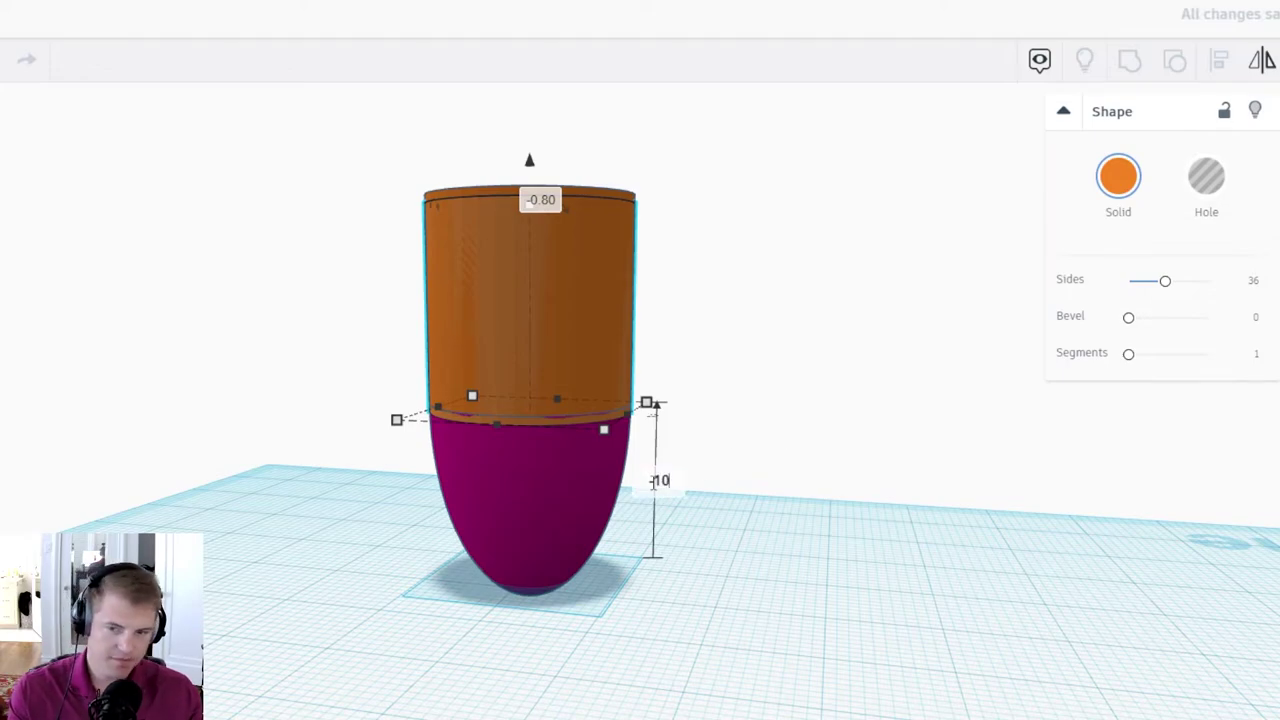
text(-10)
key(Return)
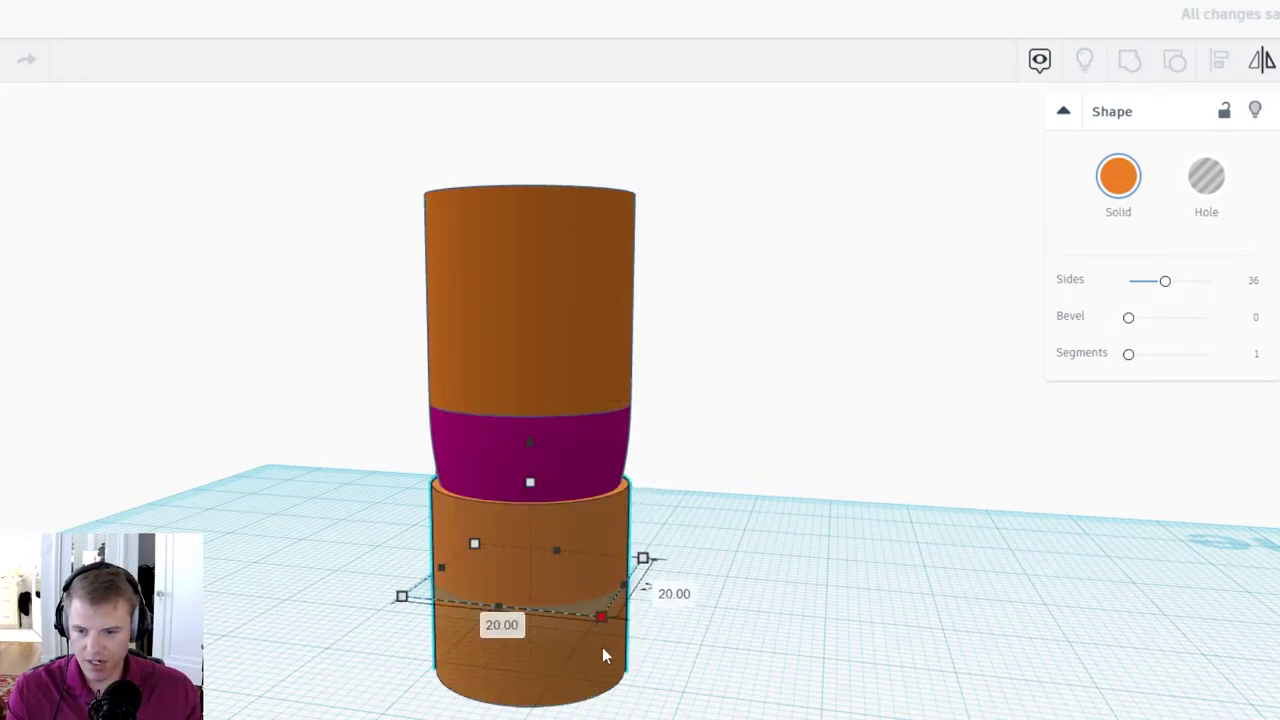
Step: Set the lower cylinder copy's width and depth both to 15 mm
mouse_move(601, 616)
click(658, 586)
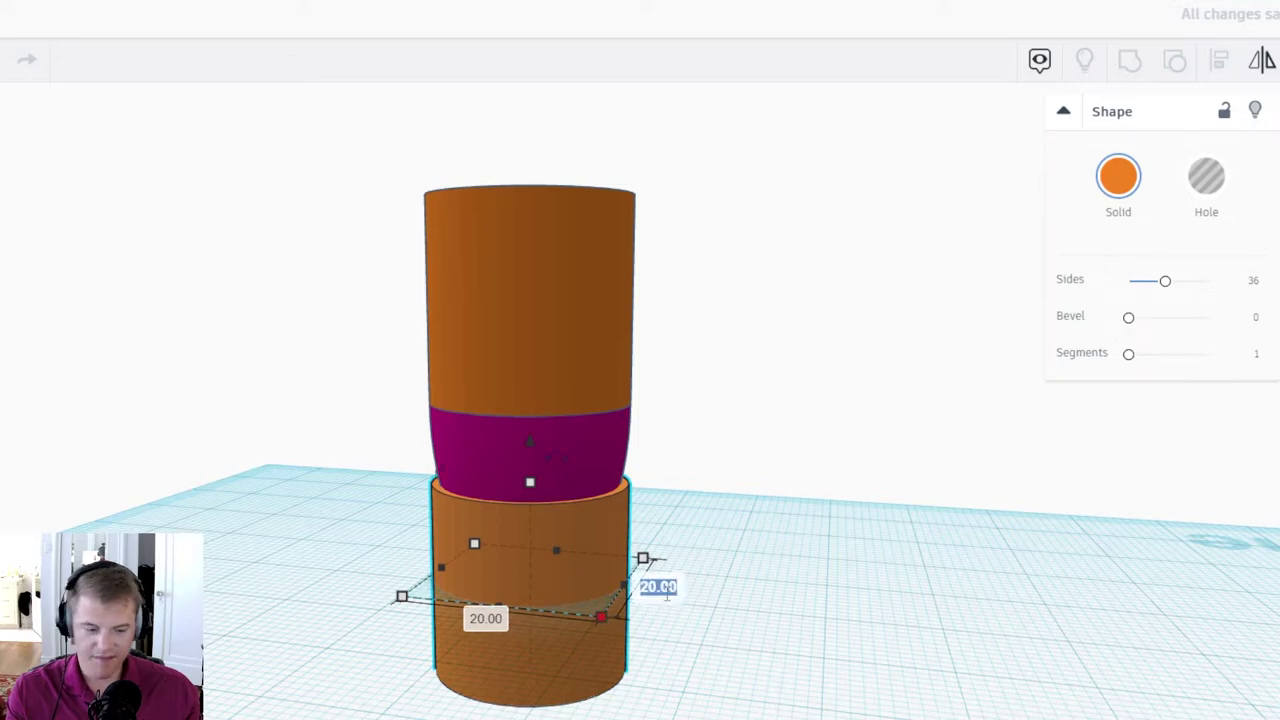
text(15)
key(Return)
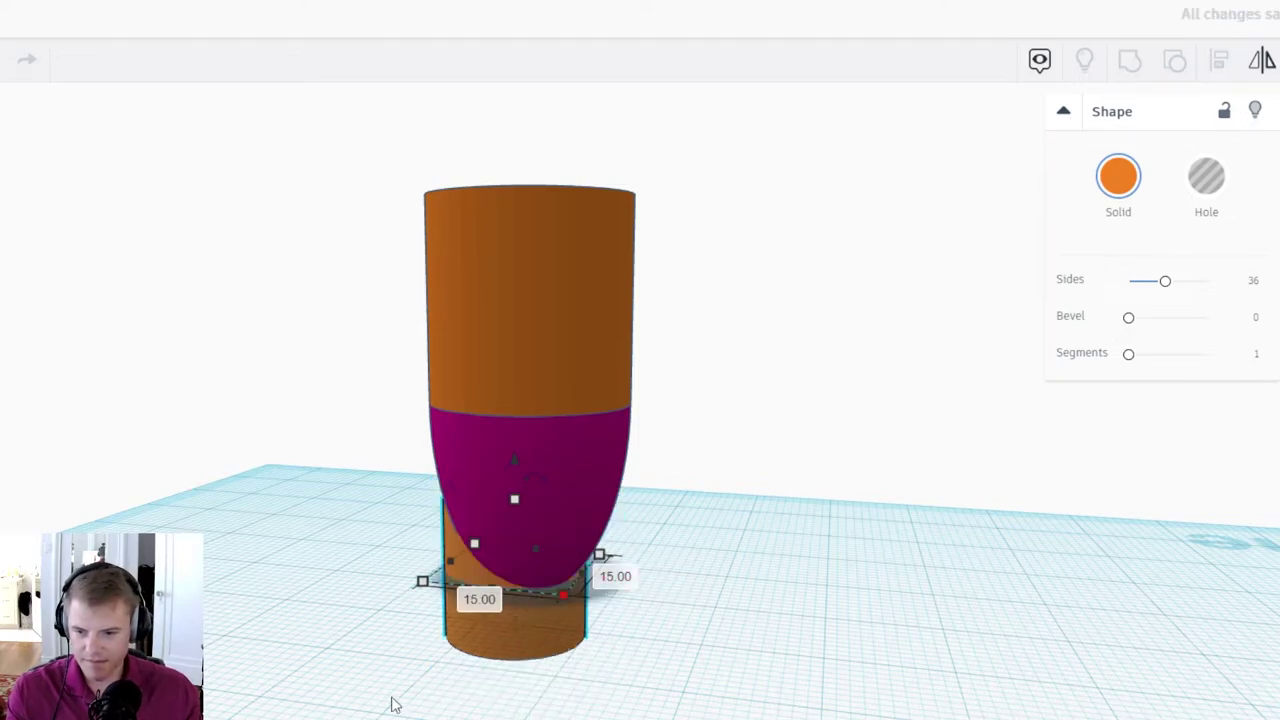
Step: Align the lower cylinder with the inverted paraboloid on their centres in both horizontal directions
drag(388, 529, 707, 659)
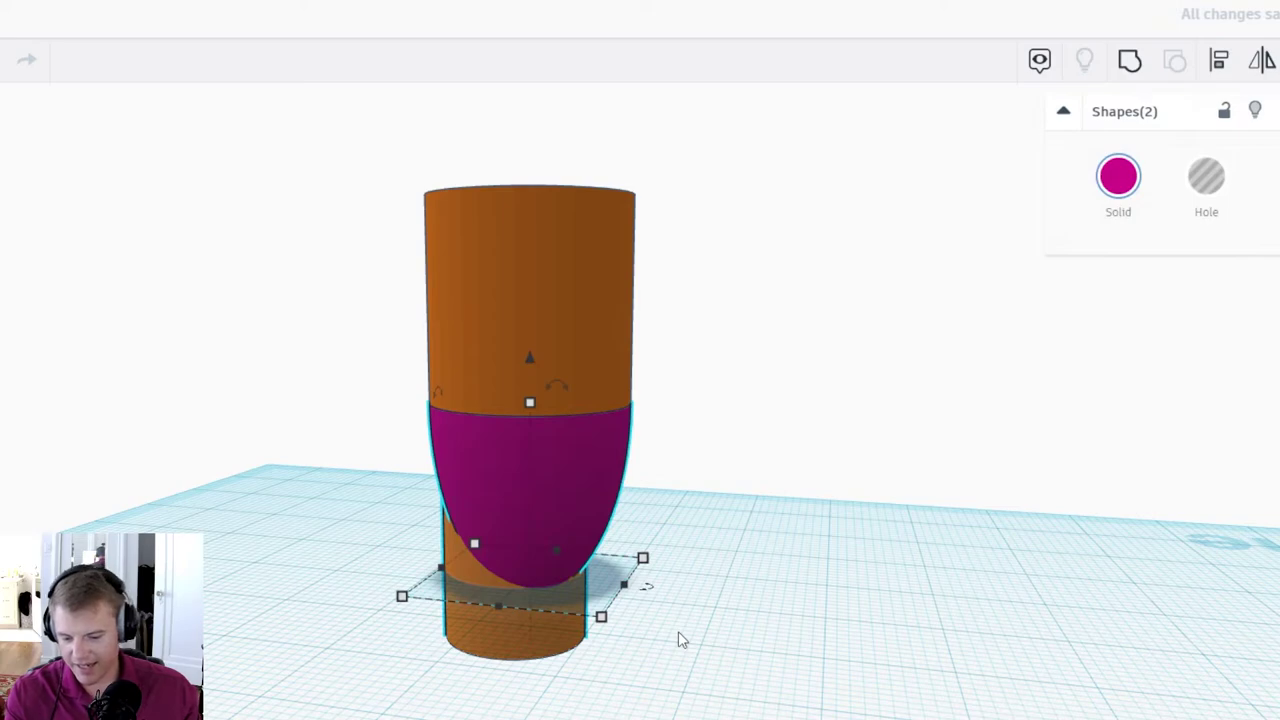
key(l)
click(501, 610)
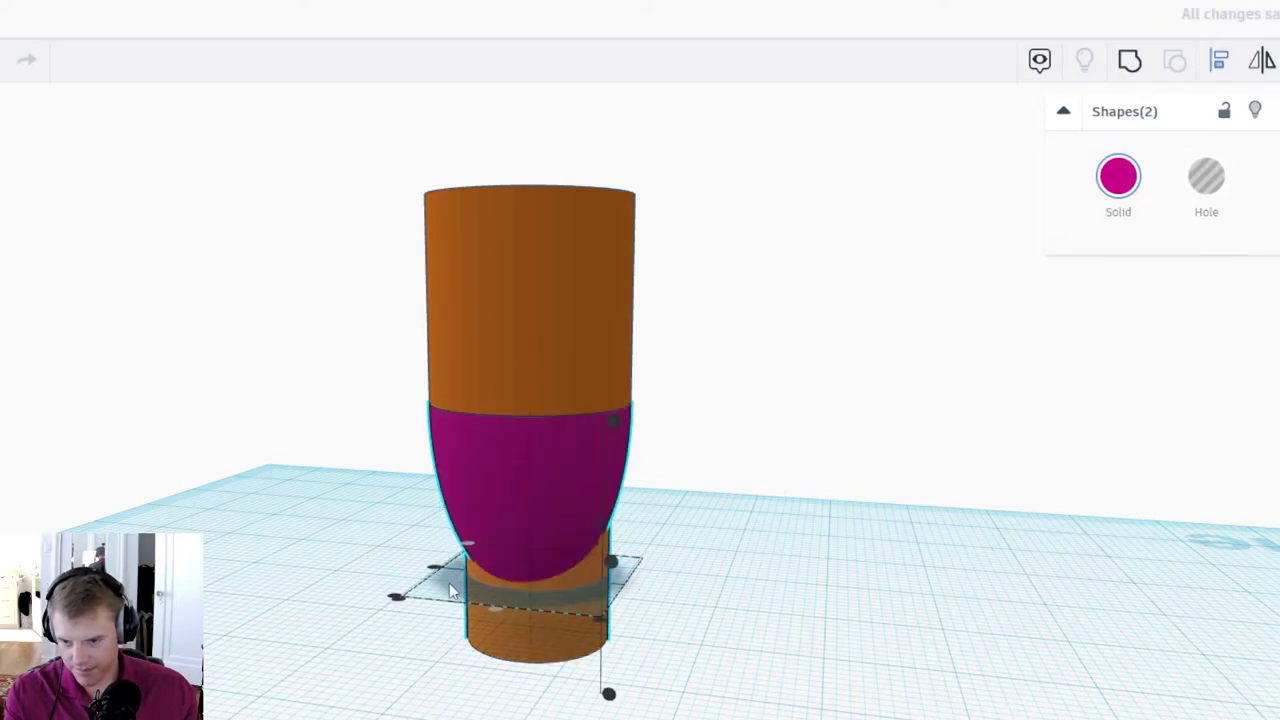
click(433, 572)
Step: Extend the lower cylinder's top up into the paraboloid and group both cylinders and the paraboloid into one handle
click(523, 630)
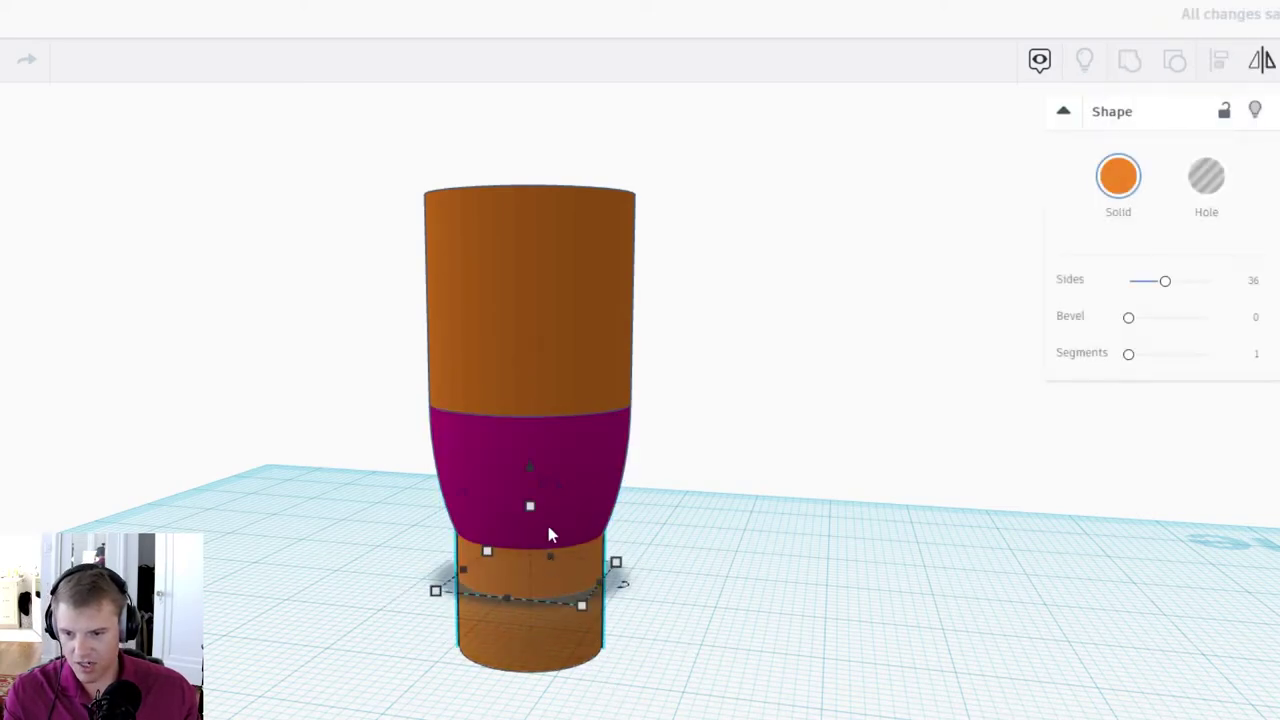
drag(531, 510, 534, 397)
drag(289, 348, 375, 415)
key(ctrl+a)
click(1129, 60)
Step: Stretch the grouped handle upward to a height of about 130.5 mm
click(386, 374)
right_drag(386, 374, 633, 342)
scroll(632, 337, down, 5)
click(554, 439)
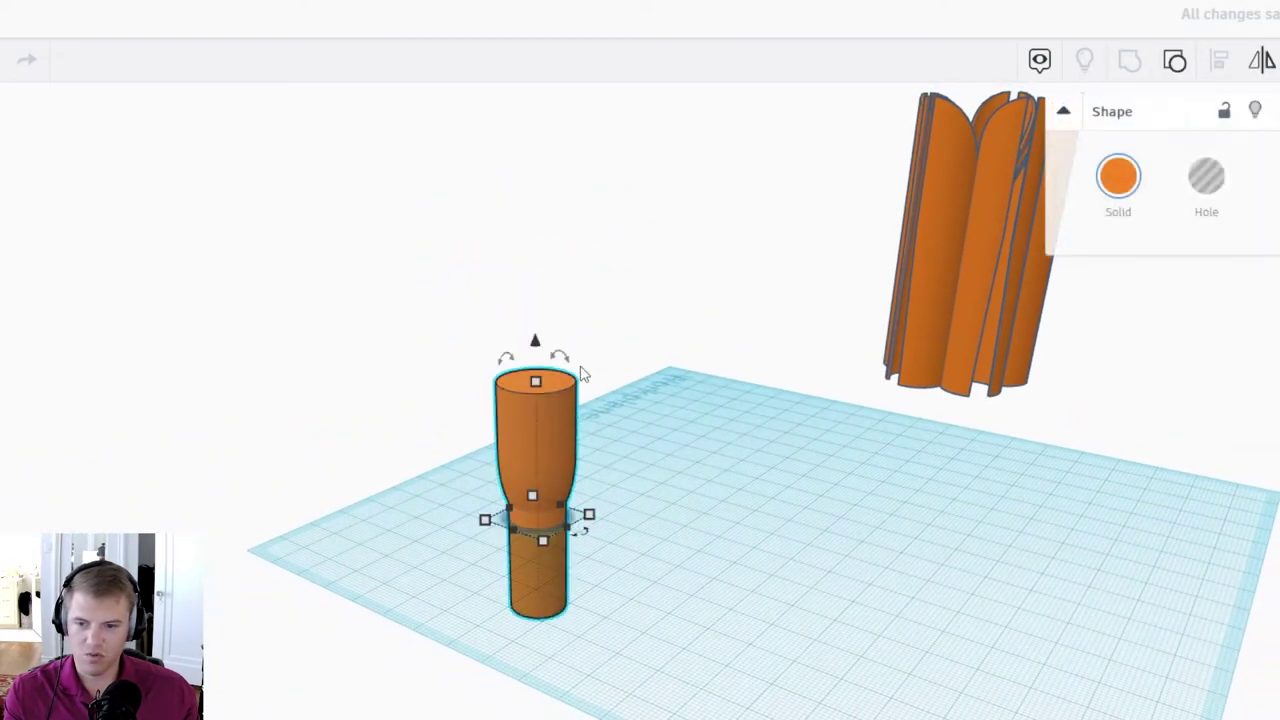
mouse_move(540, 382)
drag(537, 384, 532, 105)
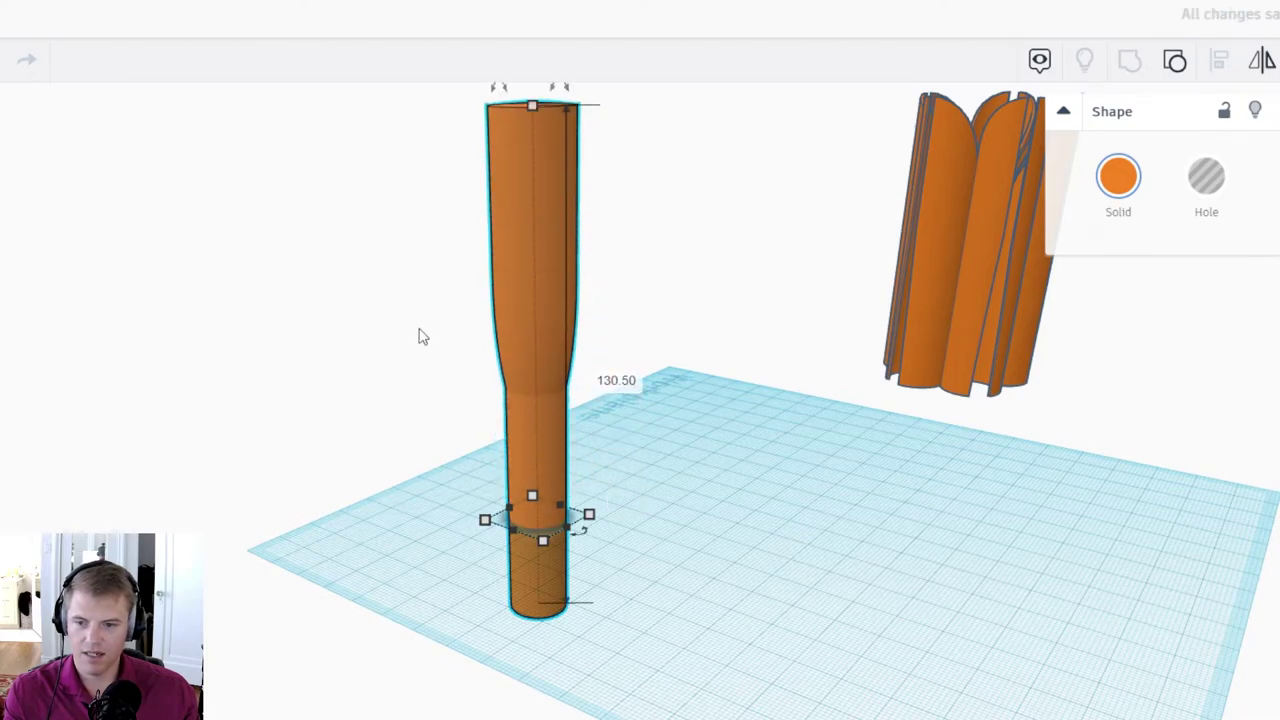
Step: Align the handle and the ring of slotted tubes on their centres in both horizontal directions
scroll(424, 342, down, 2)
drag(254, 241, 1005, 396)
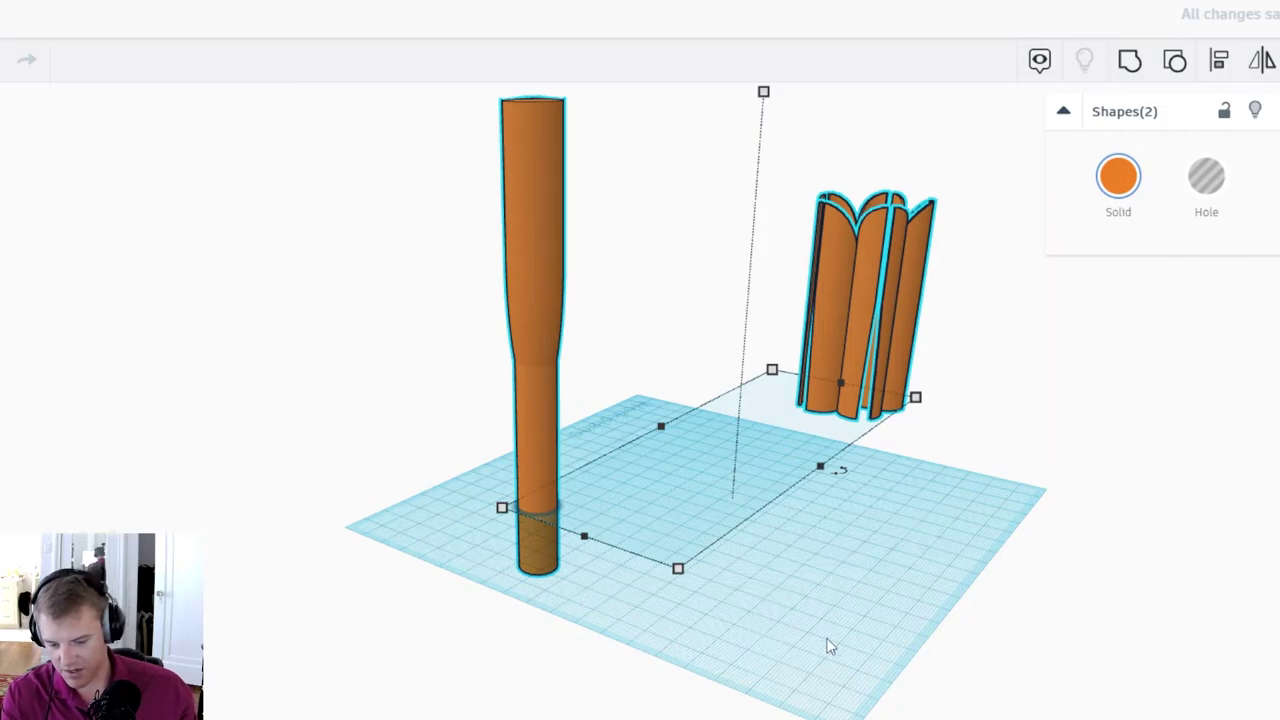
key(l)
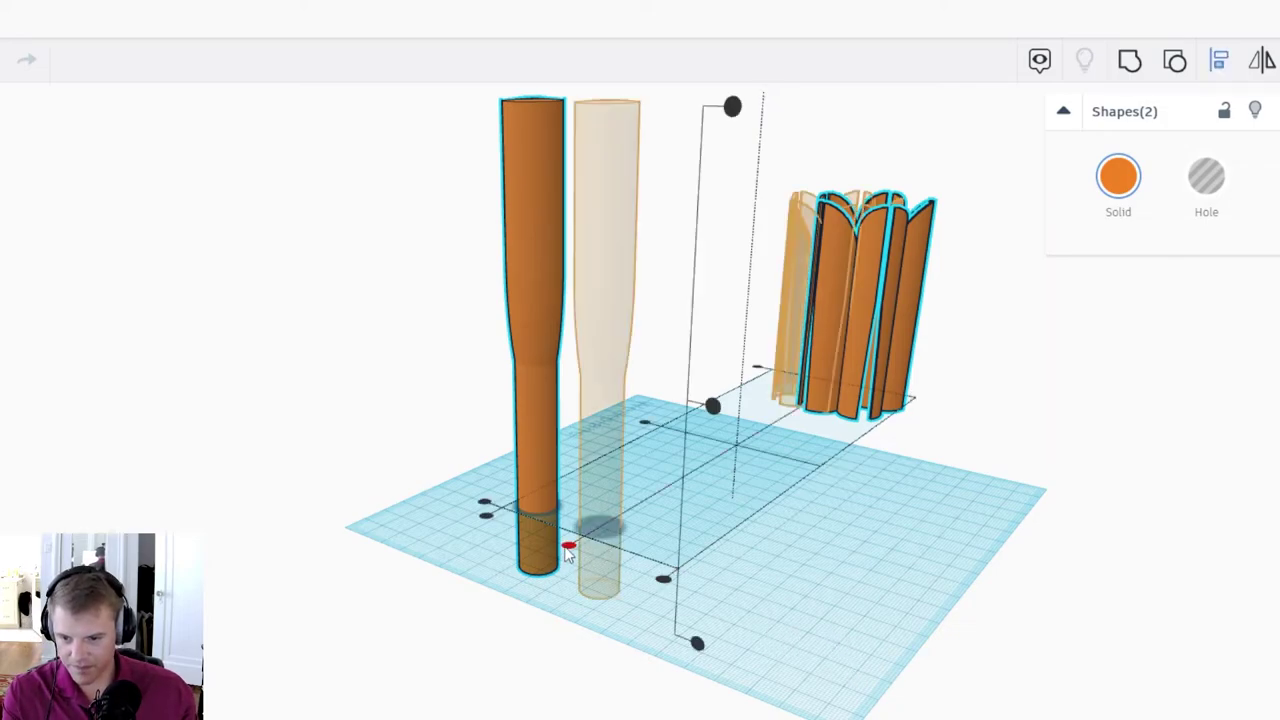
click(568, 546)
click(669, 427)
click(497, 434)
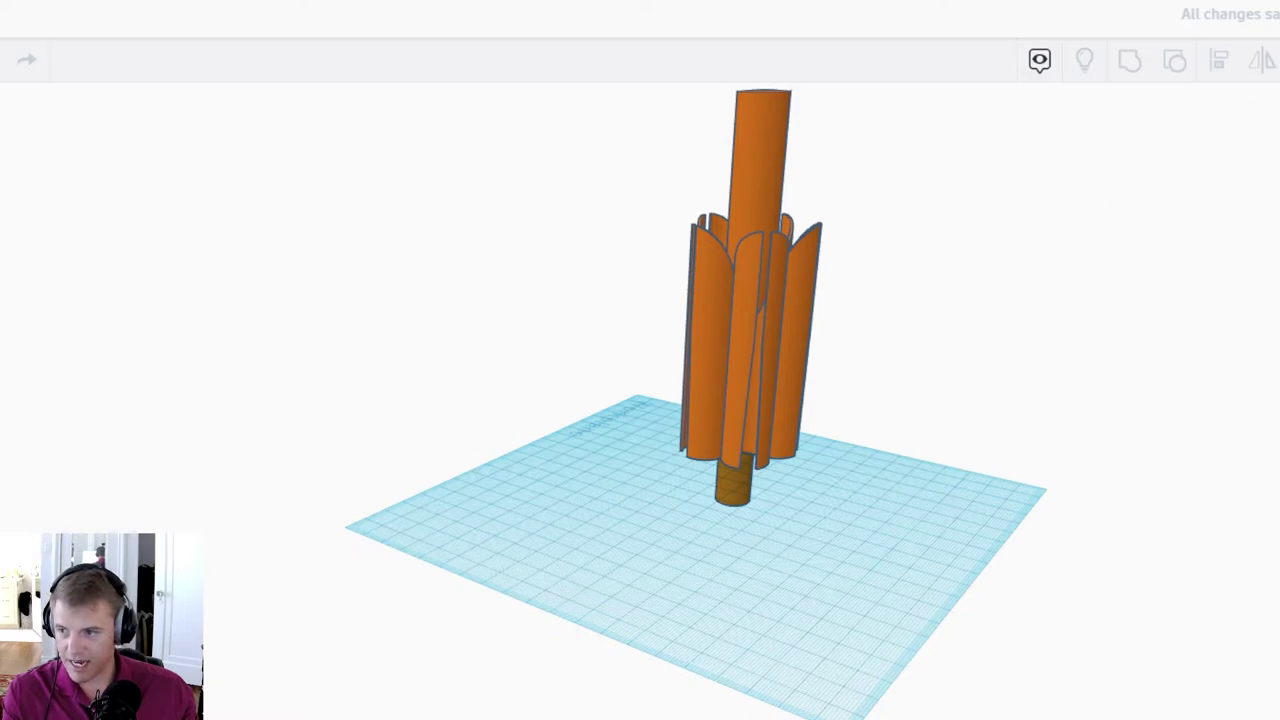
Step: Check the handle's fit inside the tube ring from above and lower the handle down through the ring
click(0, 150)
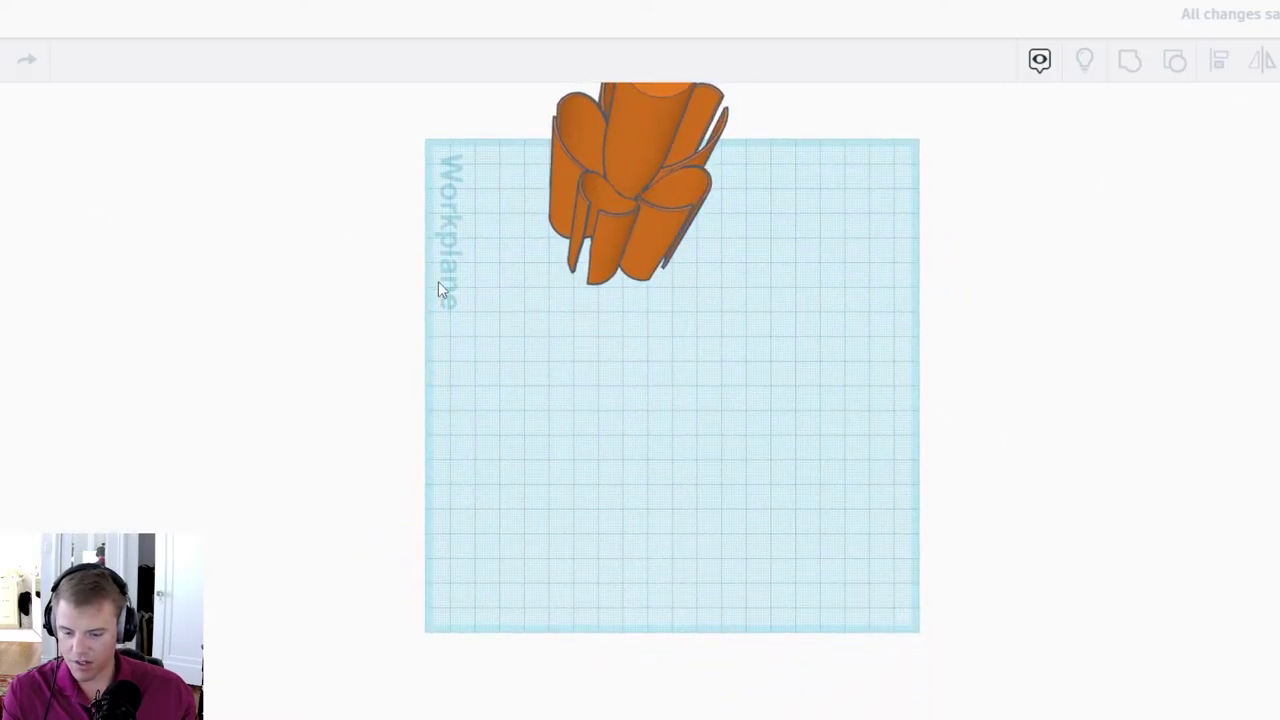
middle_drag(438, 284, 338, 532)
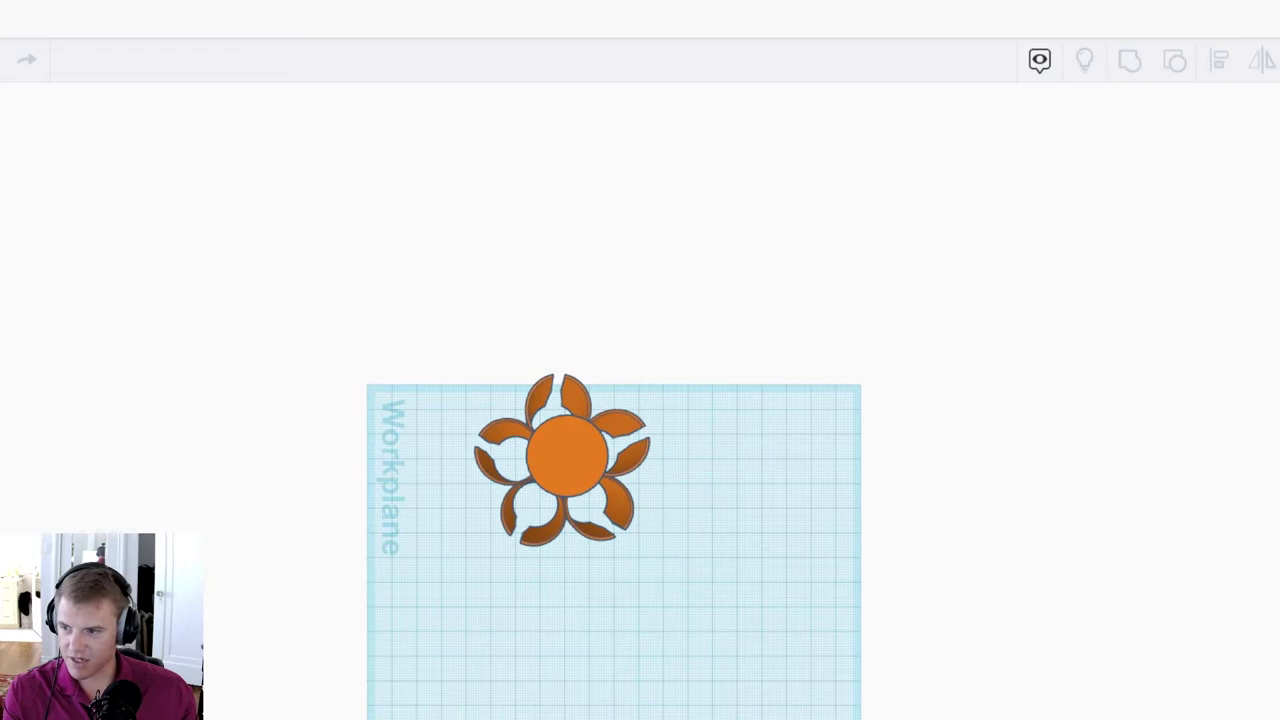
scroll(383, 528, up, 5)
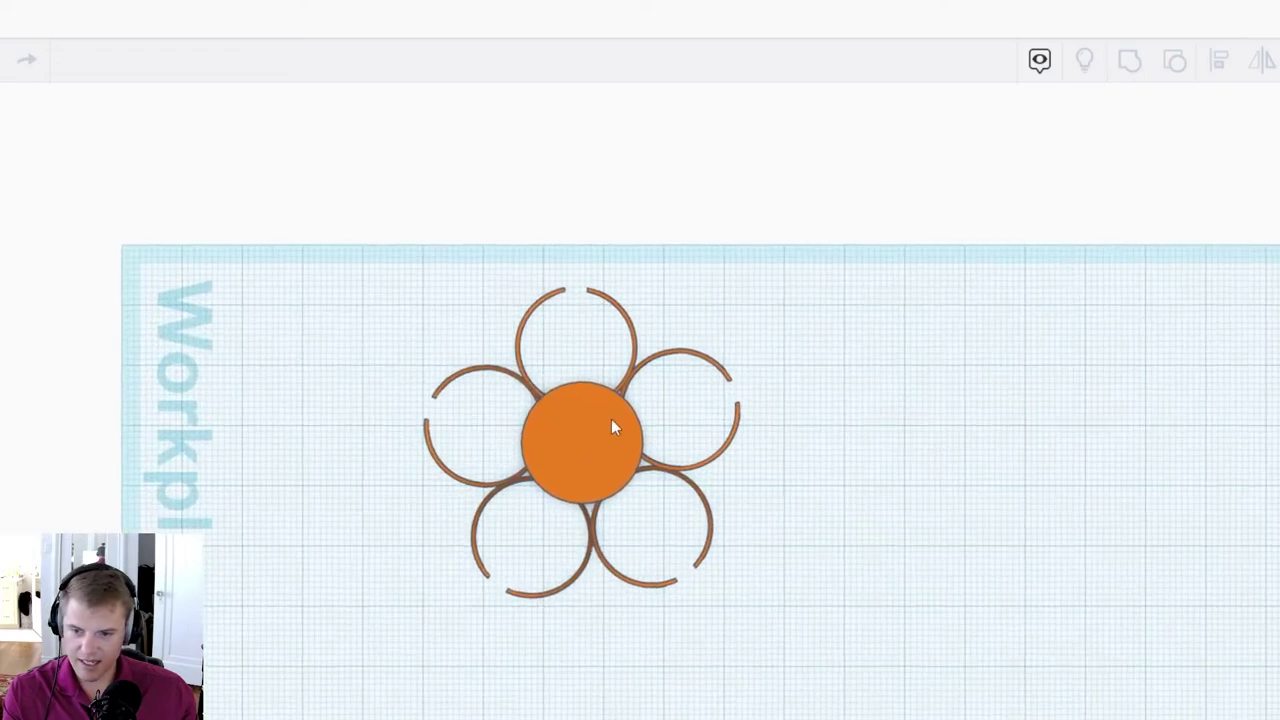
right_drag(445, 660, 530, 520)
click(602, 190)
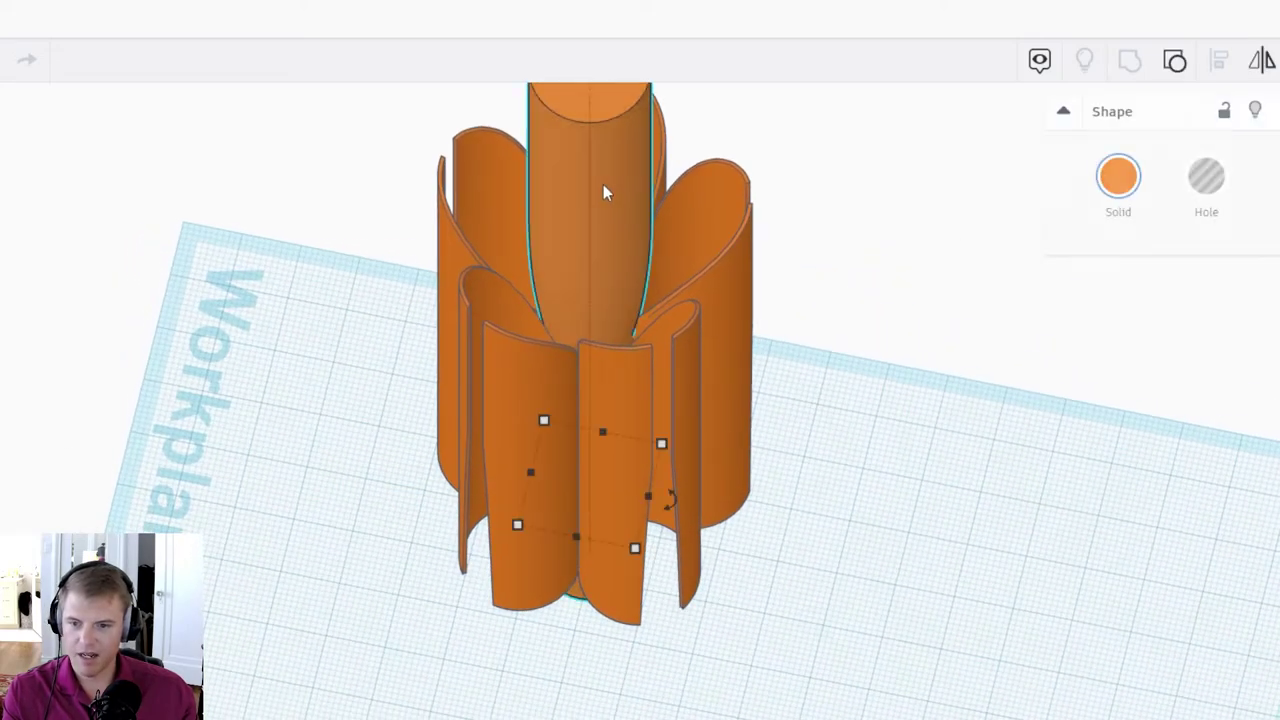
scroll(597, 343, down, 2)
drag(580, 162, 600, 343)
right_drag(400, 255, 415, 410)
Step: Set the handle's width and depth both to 15 mm
scroll(463, 506, up, 4)
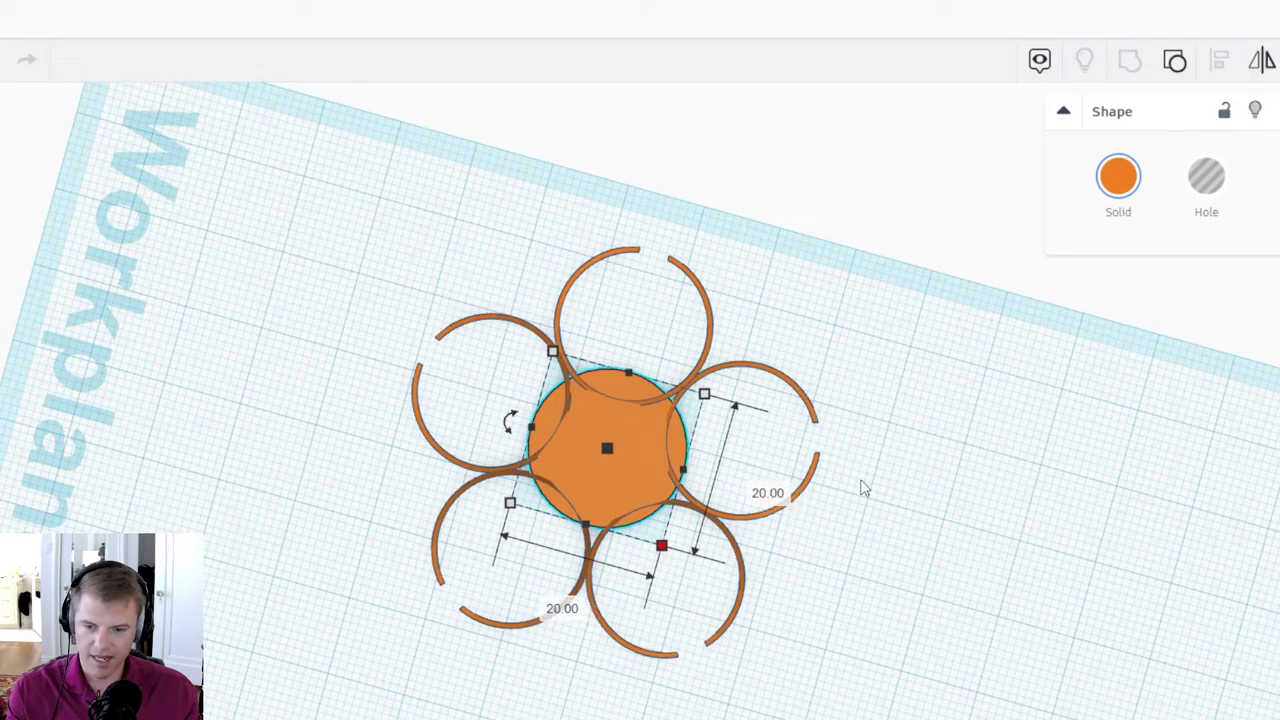
click(772, 494)
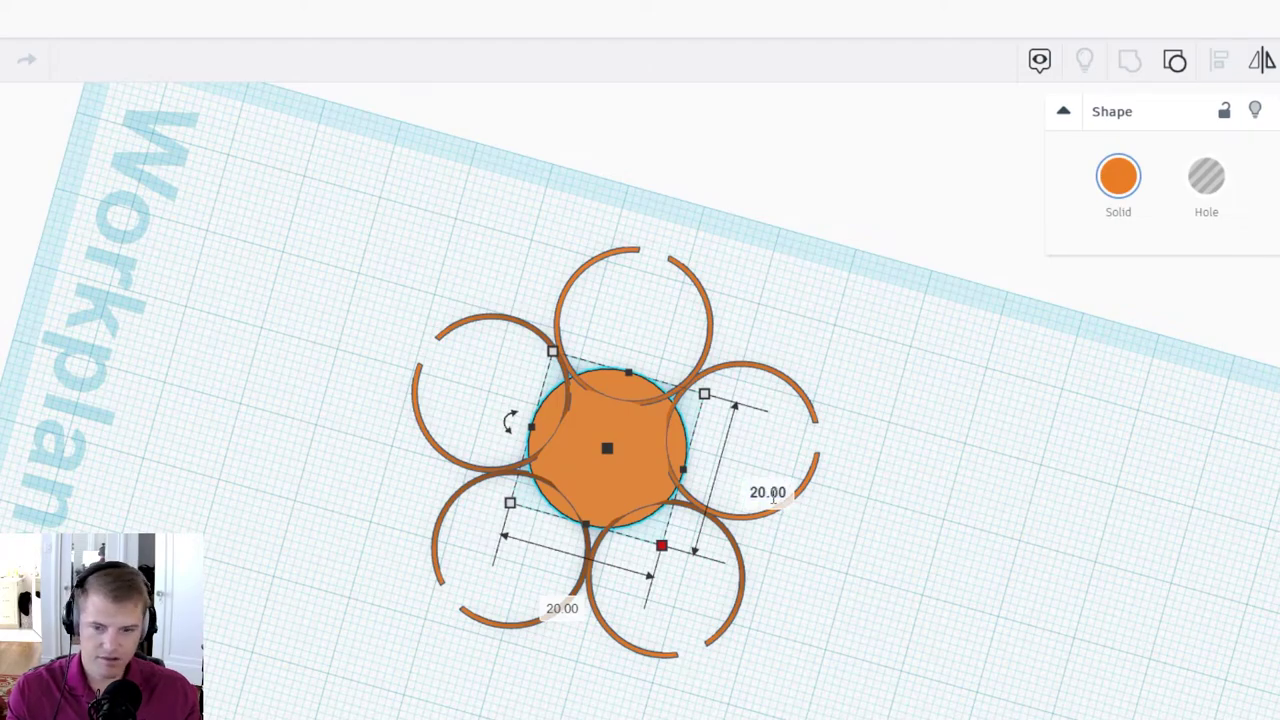
key(BackSpace)
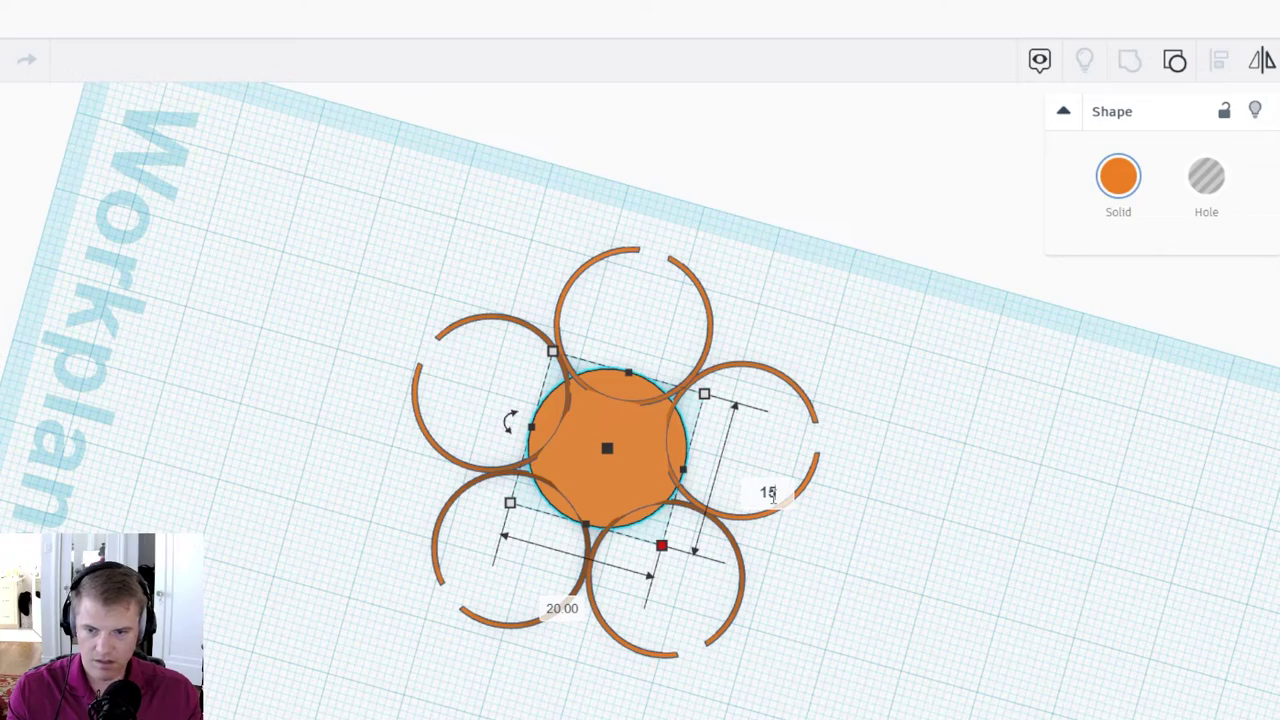
text(15)
key(Return)
click(573, 570)
text(15)
key(Return)
Step: Realign the resized handle to the centre of the tube ring in both horizontal directions
drag(226, 220, 769, 560)
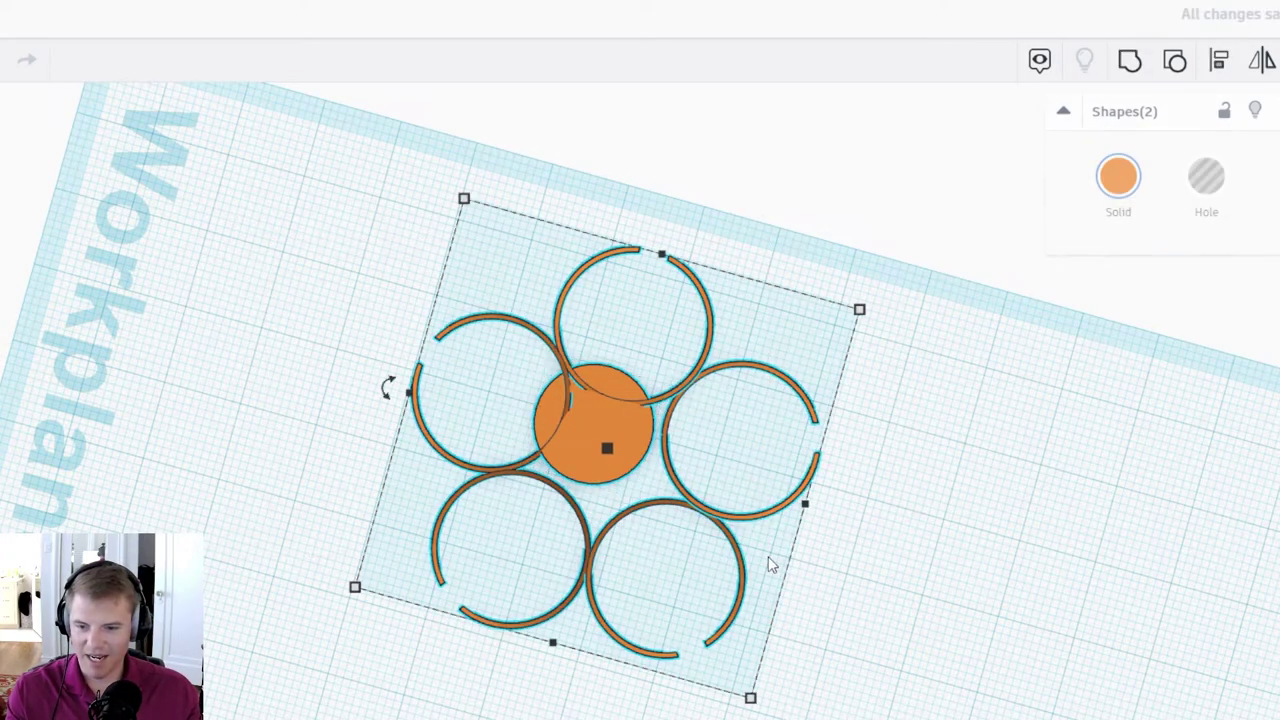
key(l)
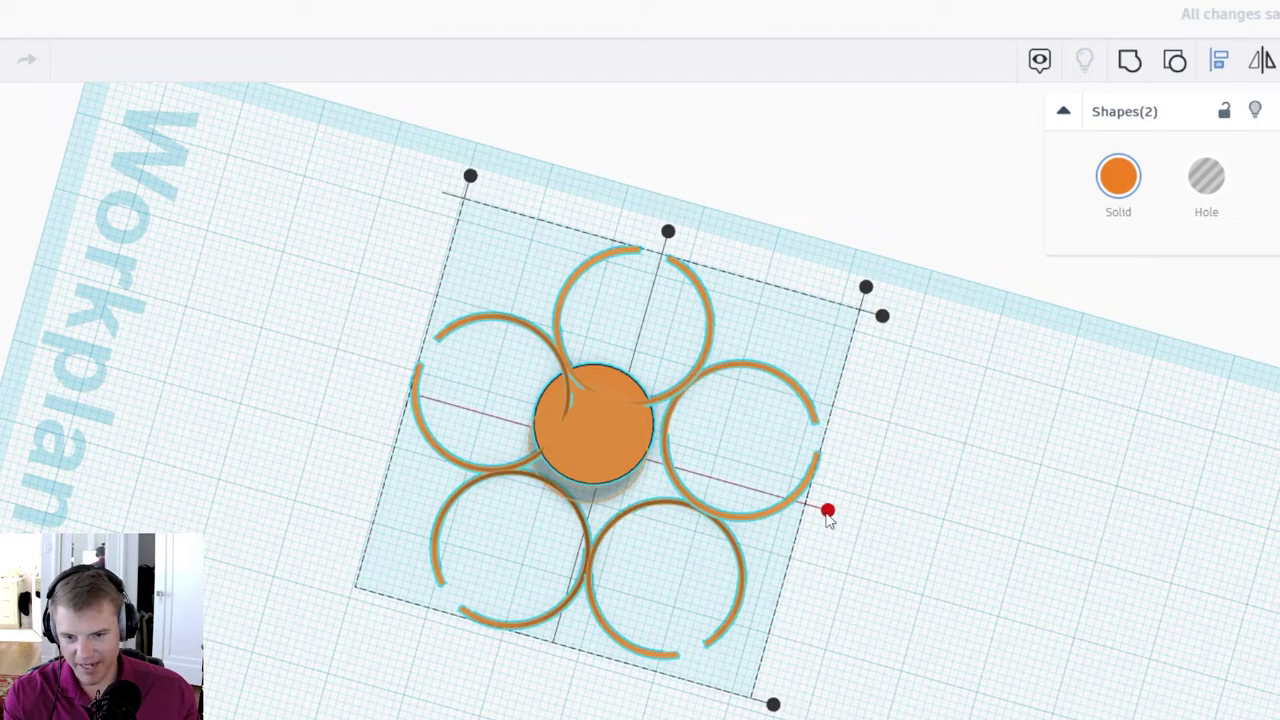
click(827, 510)
click(668, 231)
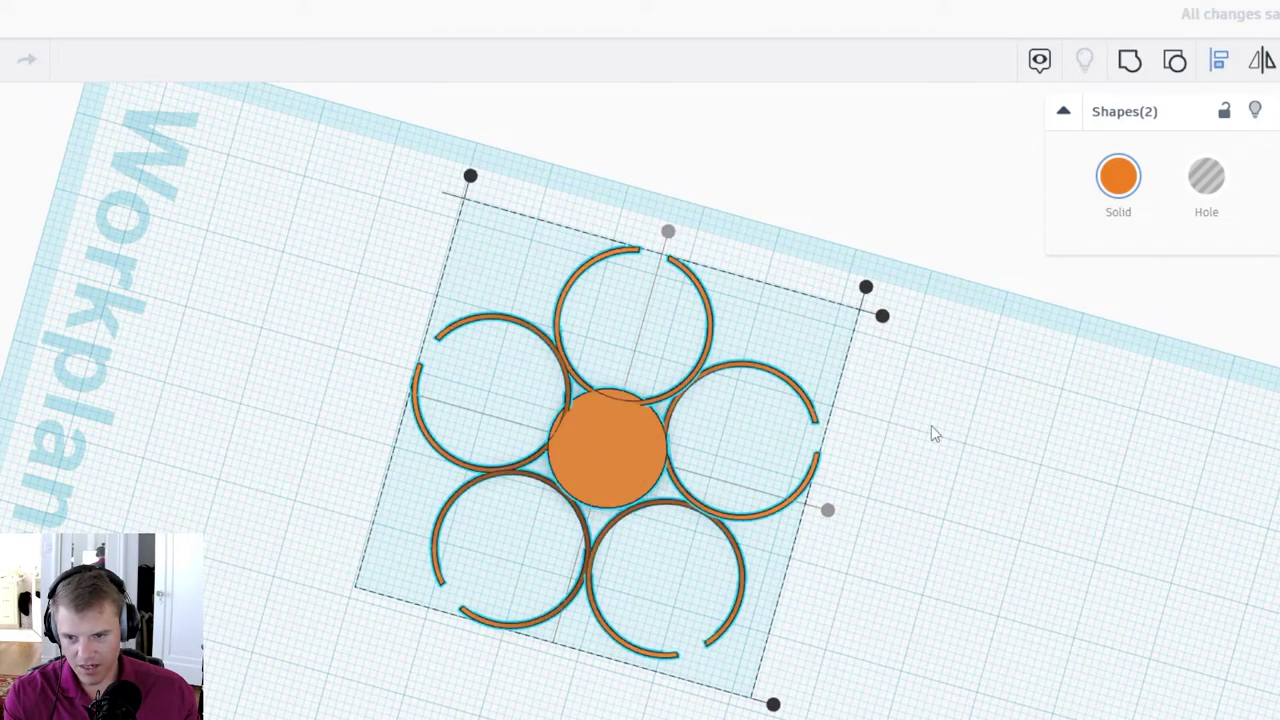
click(1040, 525)
Step: Nudge the handle two increments toward the front and one to the right to fit the gap between the five tubes
click(592, 491)
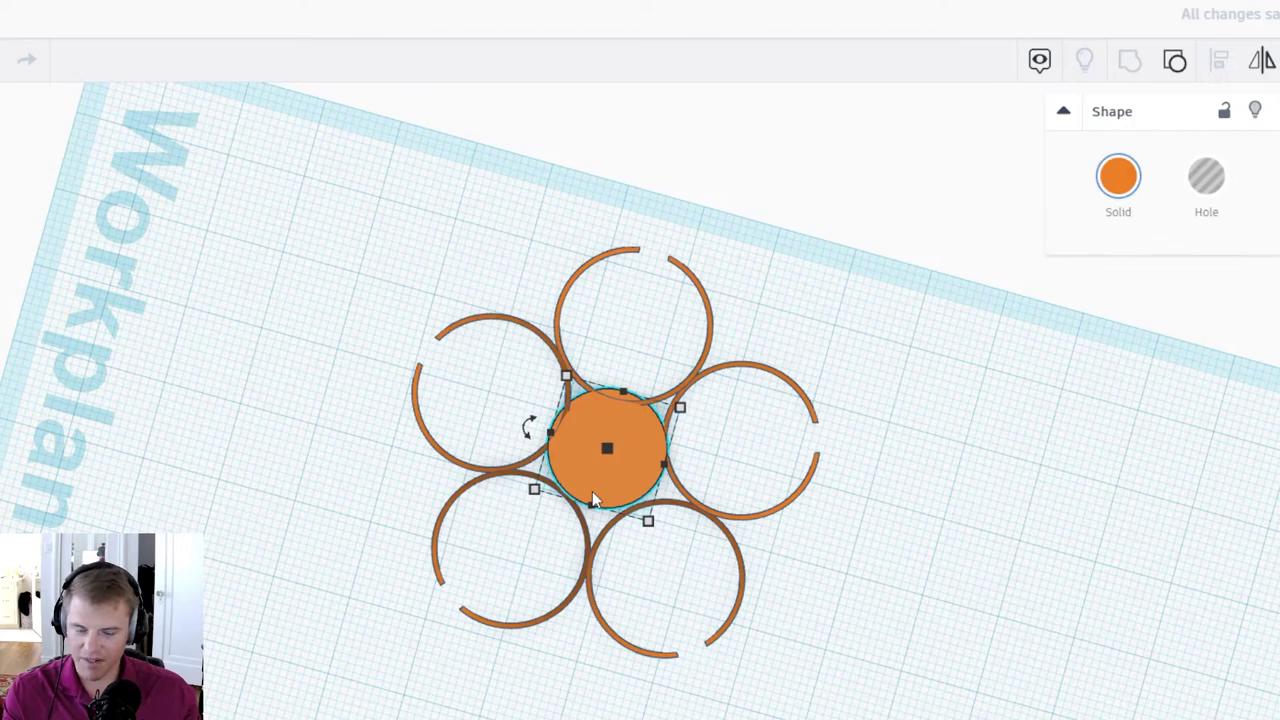
key(Down)
key(Down)
key(Right)
click(330, 444)
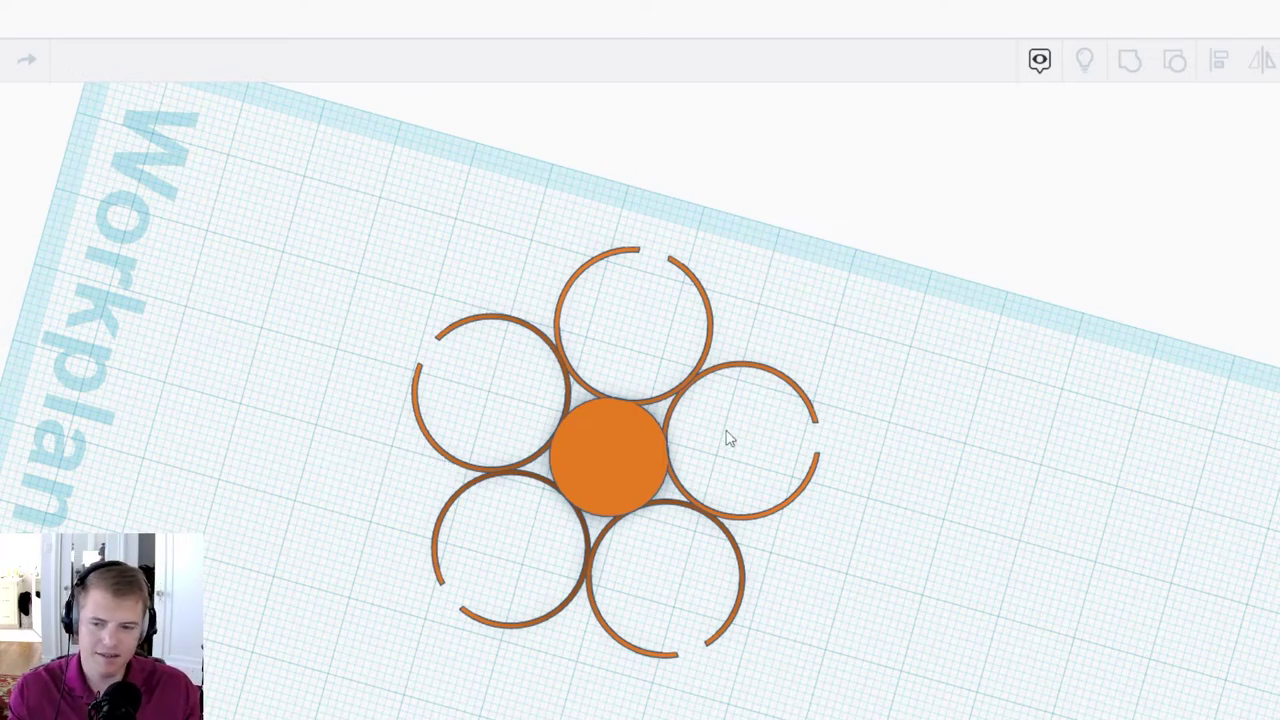
click(623, 442)
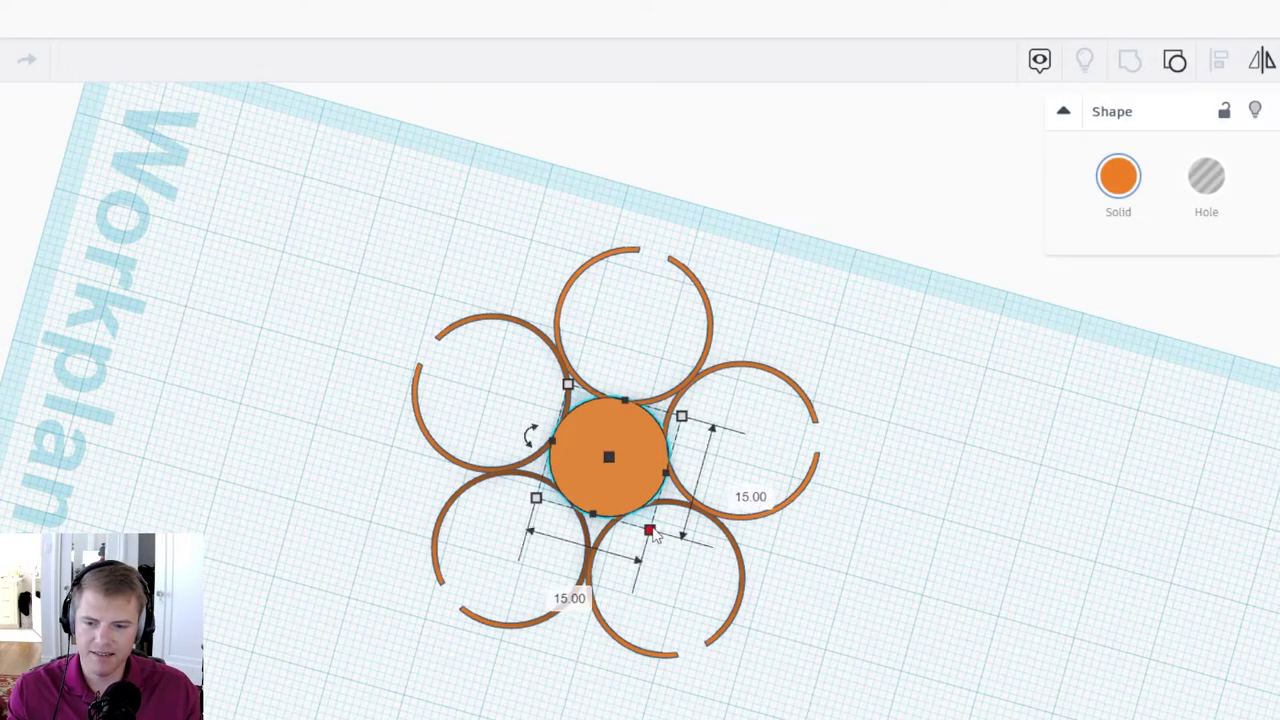
click(1011, 666)
Step: Group the handle and the ring of slotted tubes into one torch body
right_drag(1011, 666, 781, 568)
scroll(386, 449, down, 5)
scroll(438, 508, up, 2)
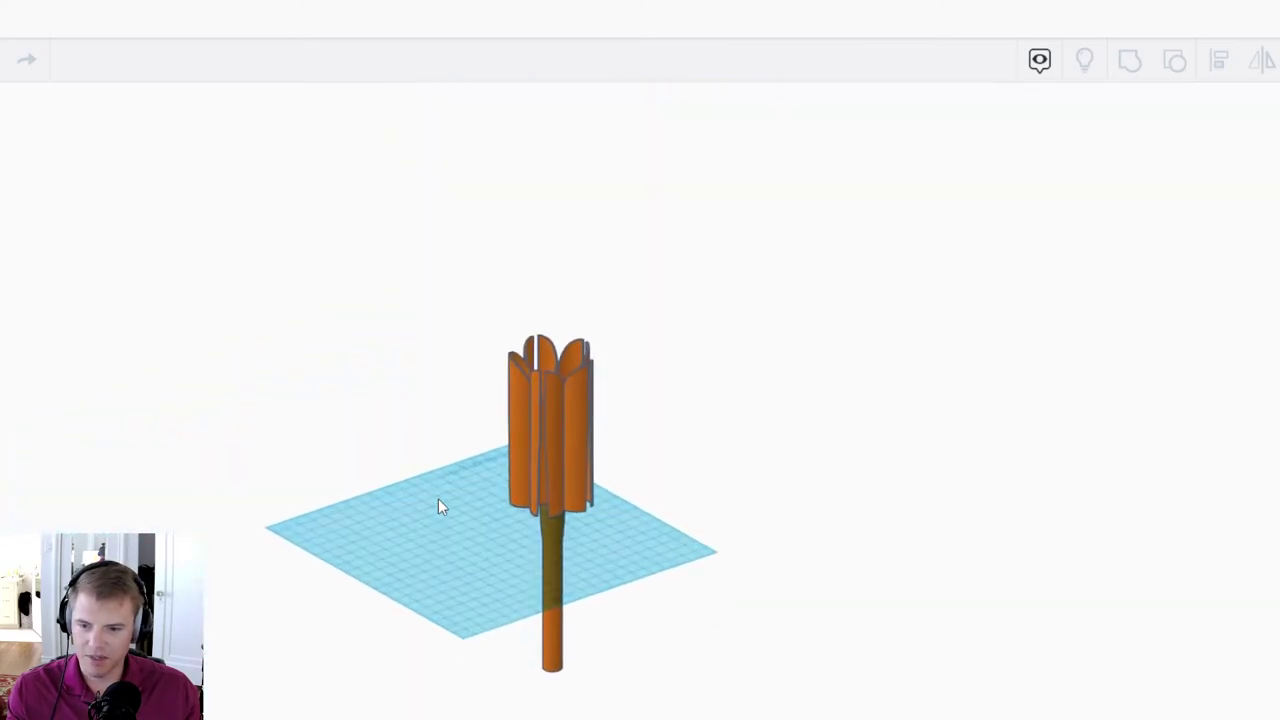
scroll(438, 481, up, 1)
drag(360, 489, 678, 555)
click(1132, 63)
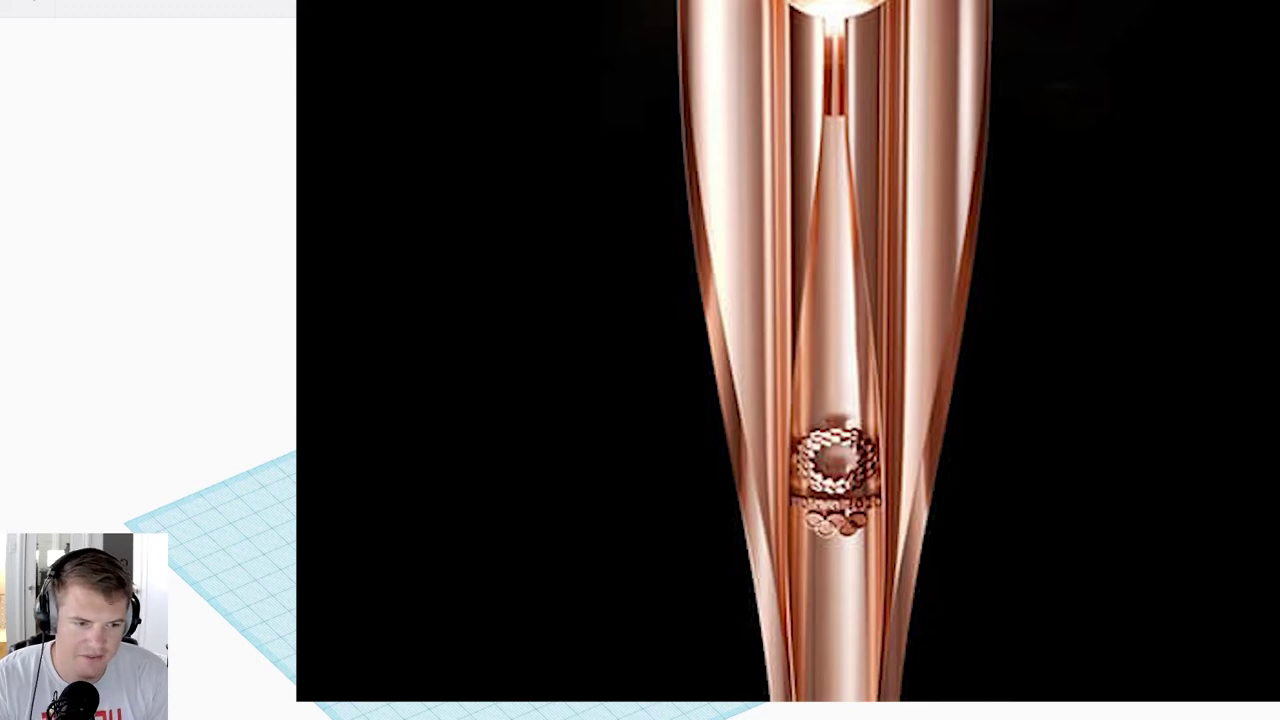
Step: Place a temporary workplane on the underside of the tube ring
right_drag(745, 525, 770, 465)
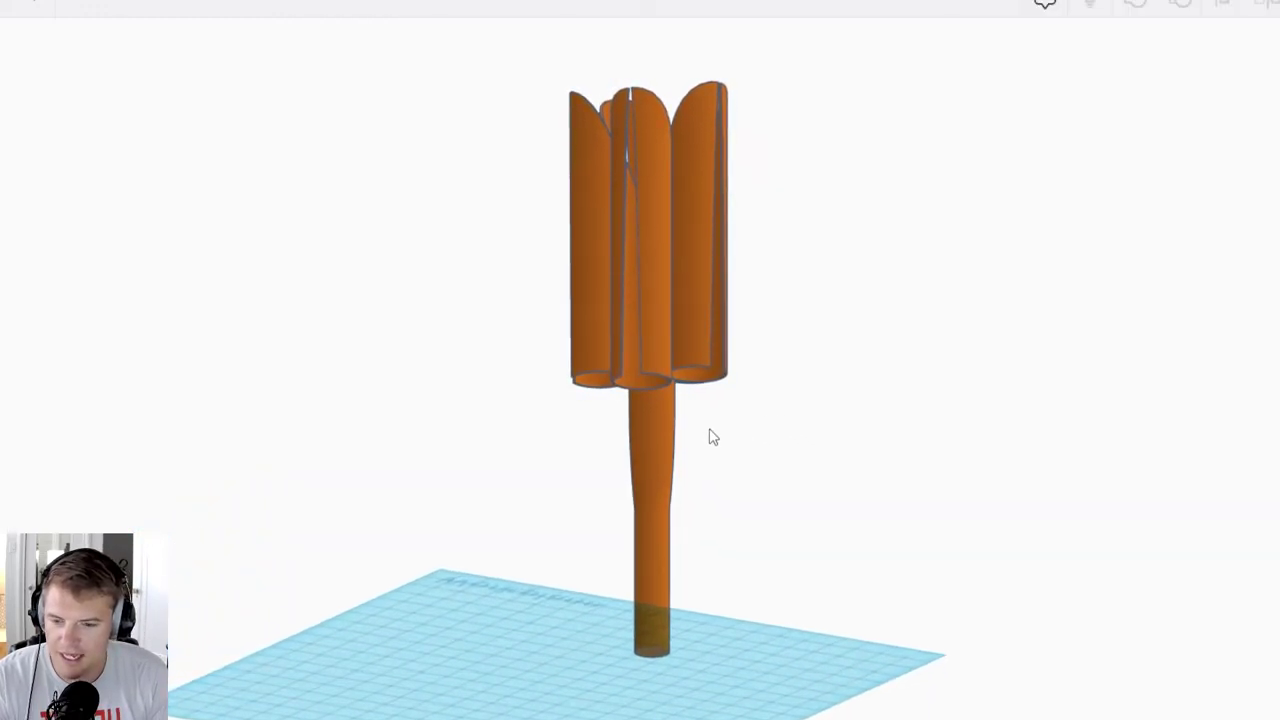
click(670, 386)
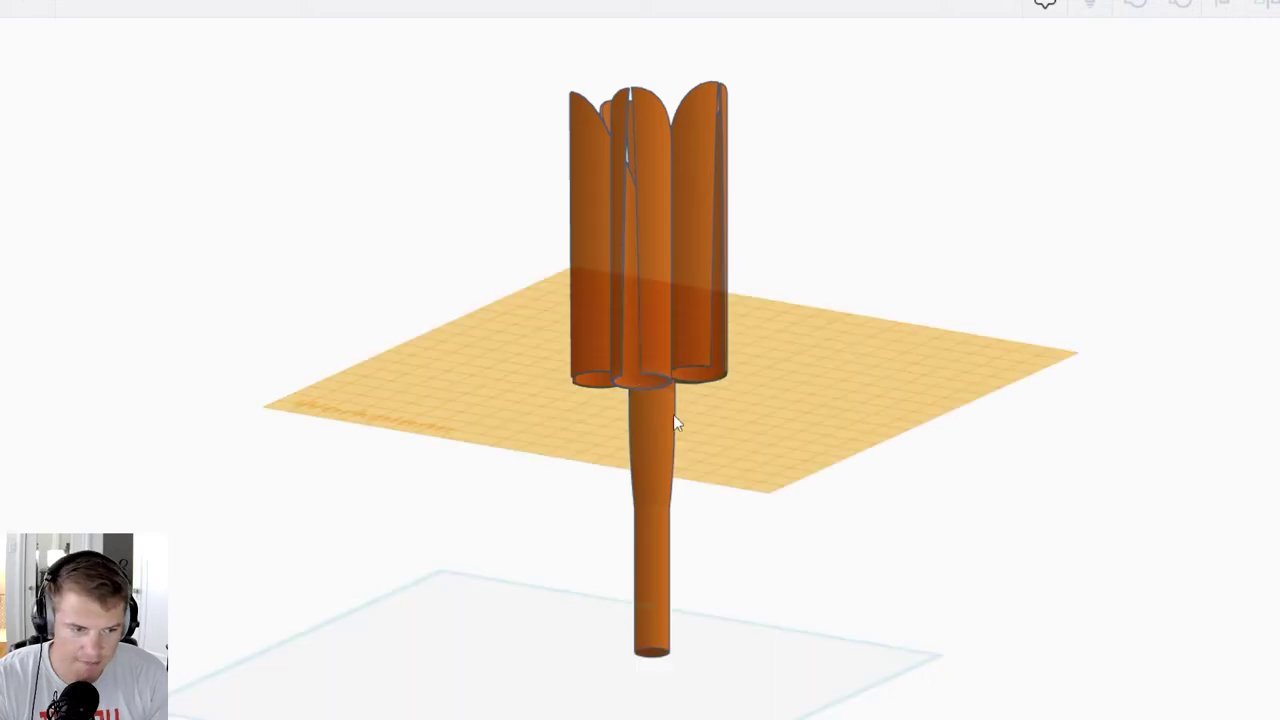
right_drag(673, 415, 751, 437)
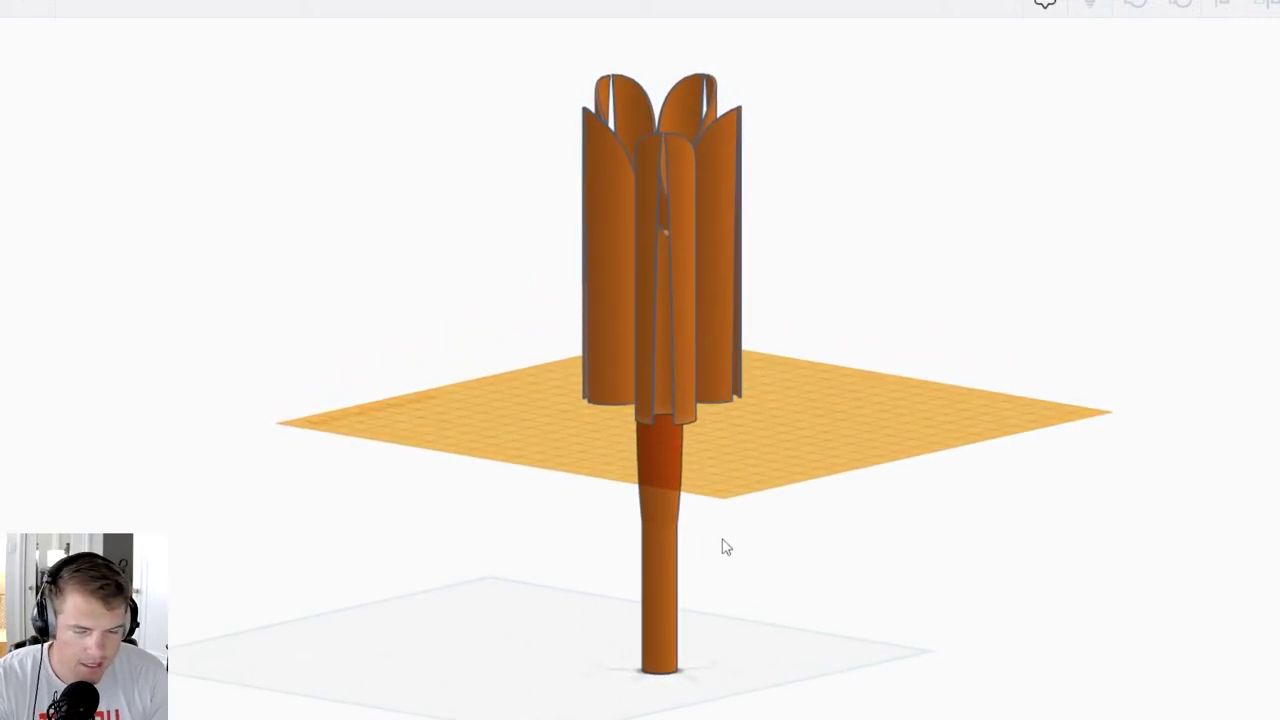
Step: Add a paraboloid on the temporary workplane beside the torch handle
right_drag(904, 586, 946, 440)
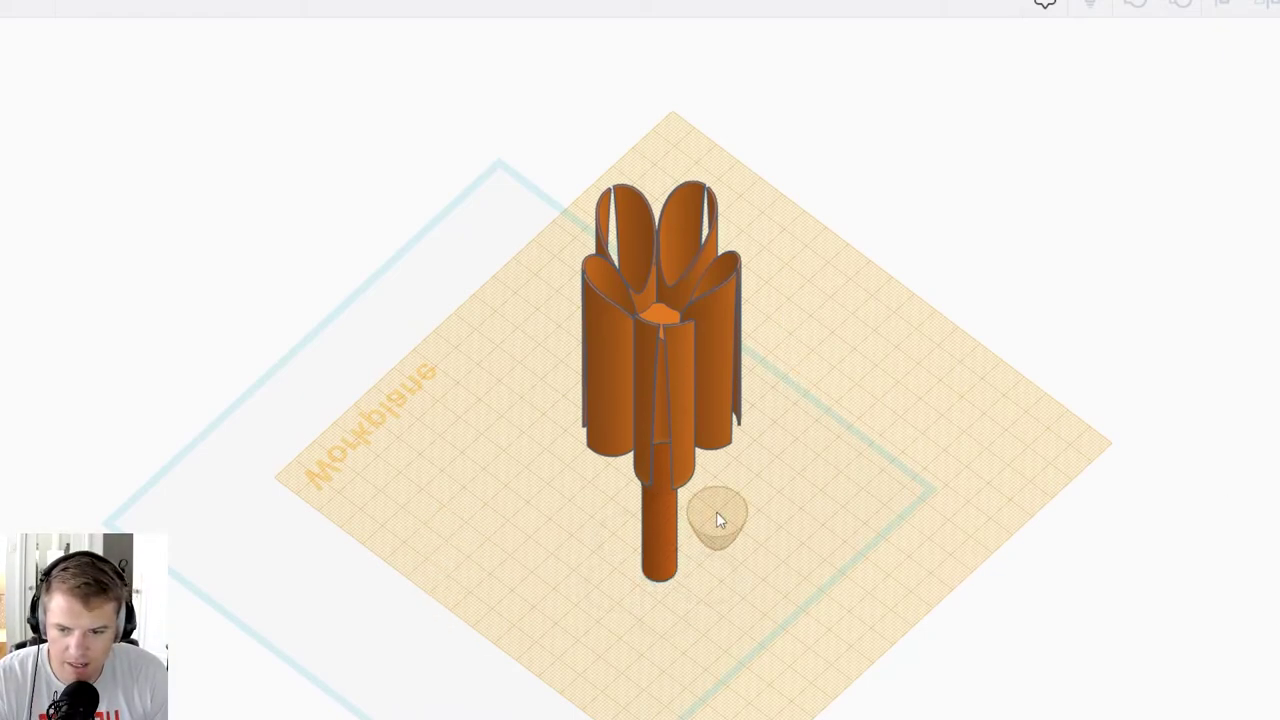
click(691, 540)
right_drag(709, 612, 716, 554)
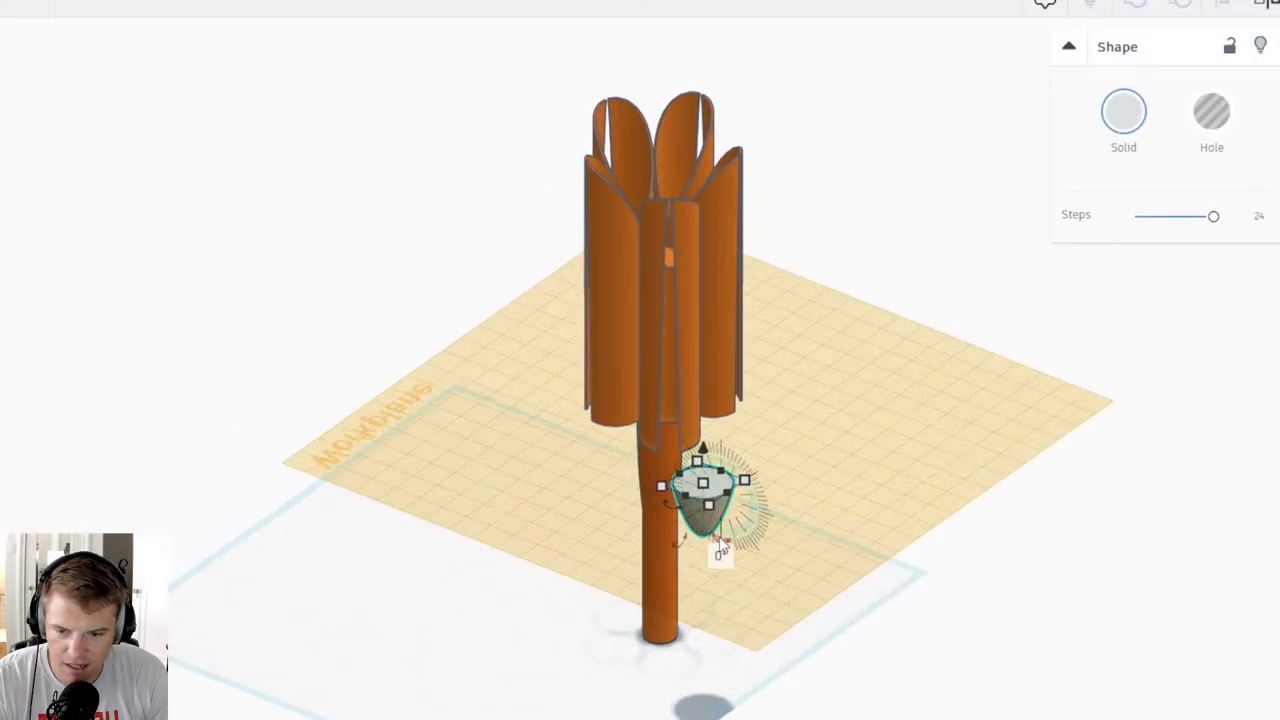
Step: Turn the paraboloid tip upward and set its elevation to -20 mm relative to the temporary workplane
drag(720, 537, 712, 393)
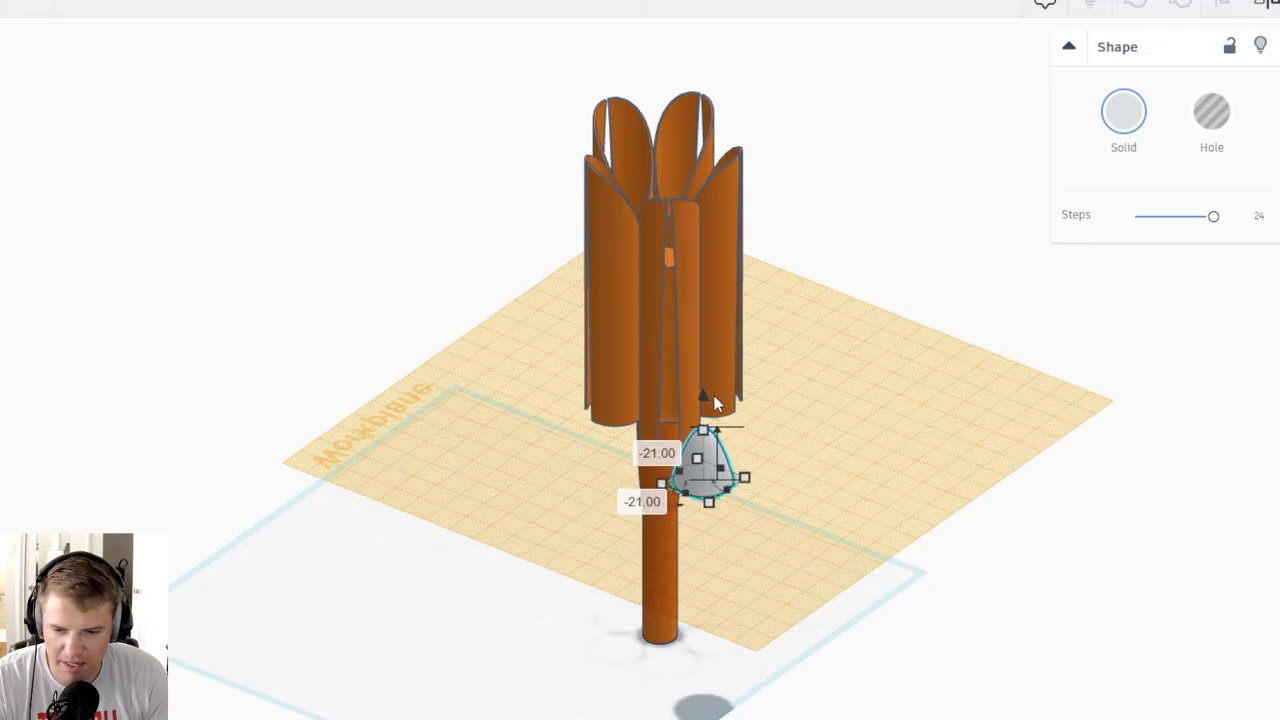
click(645, 458)
text(-20)
key(Return)
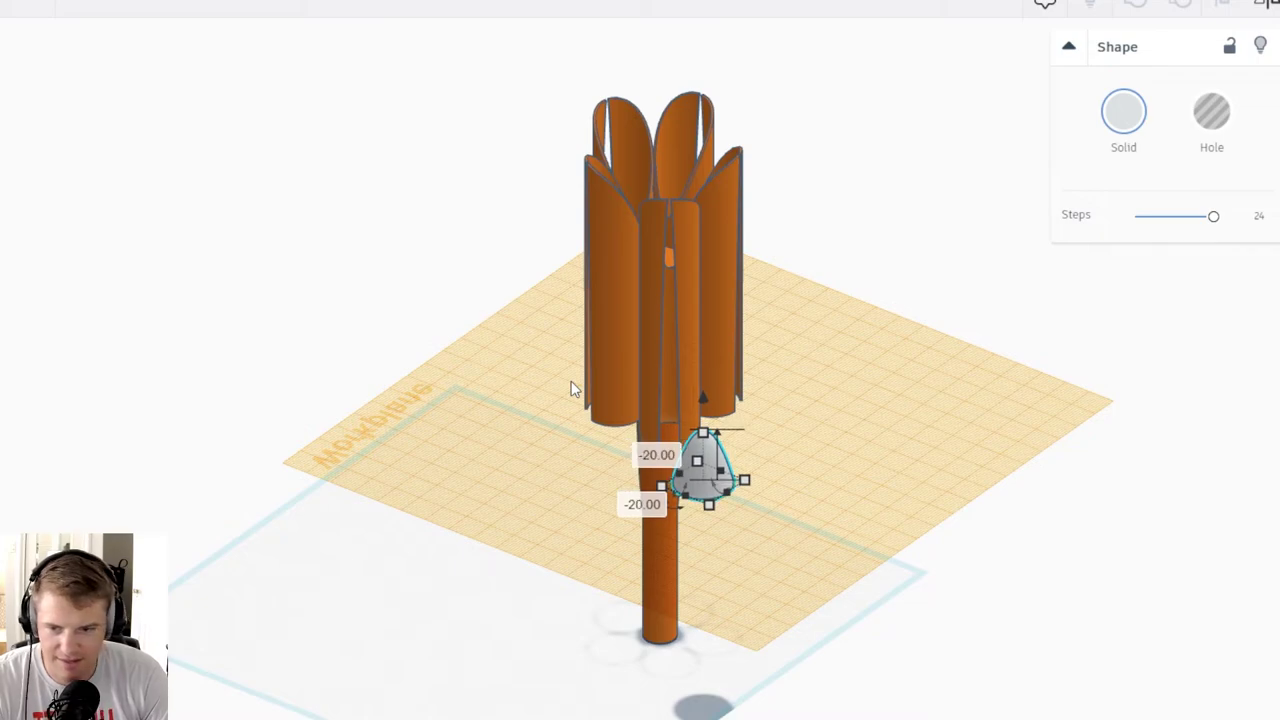
Step: Stretch the paraboloid to 80 mm tall and set its width and depth both to 30 mm
right_drag(575, 390, 757, 511)
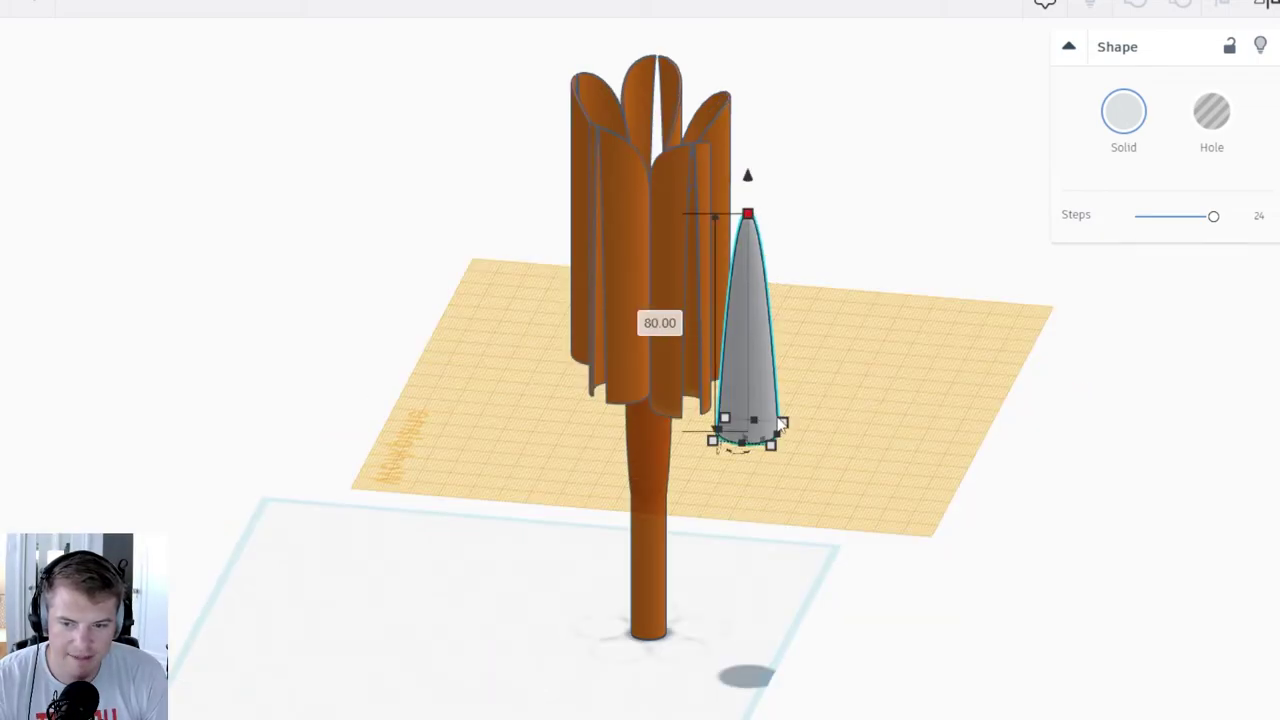
click(725, 478)
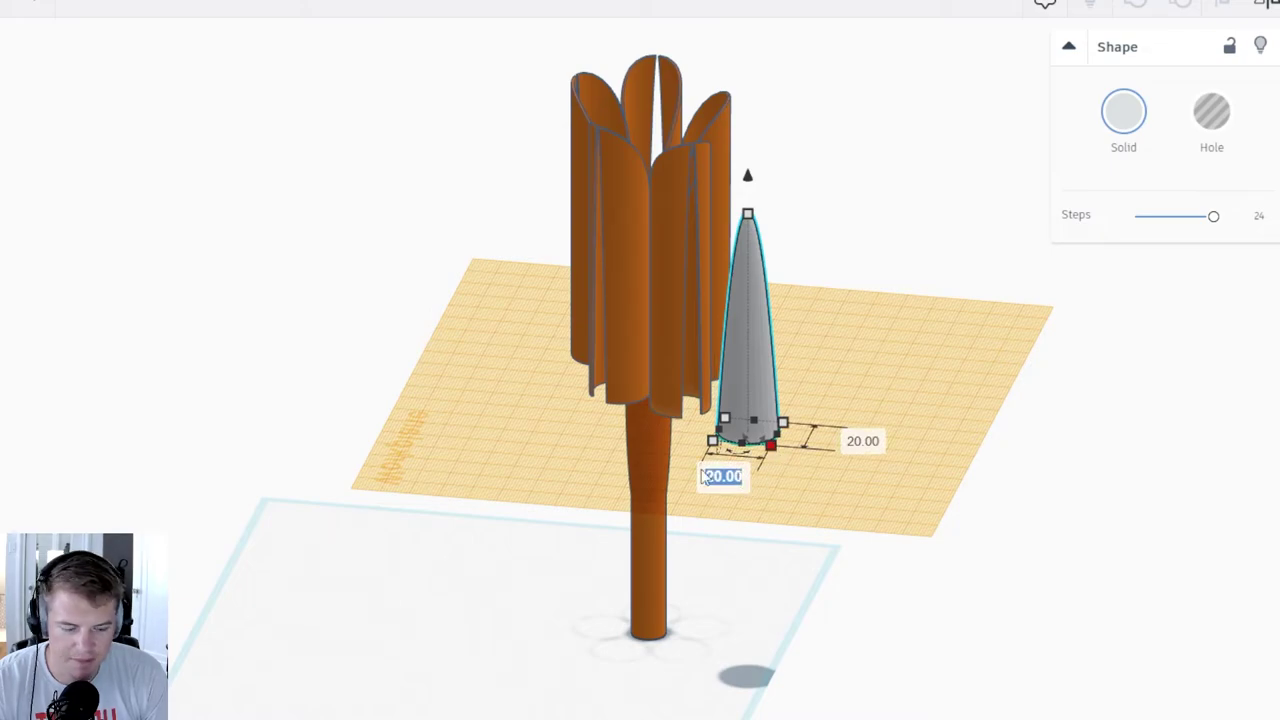
text(3.0)
key(BackSpace)
key(BackSpace)
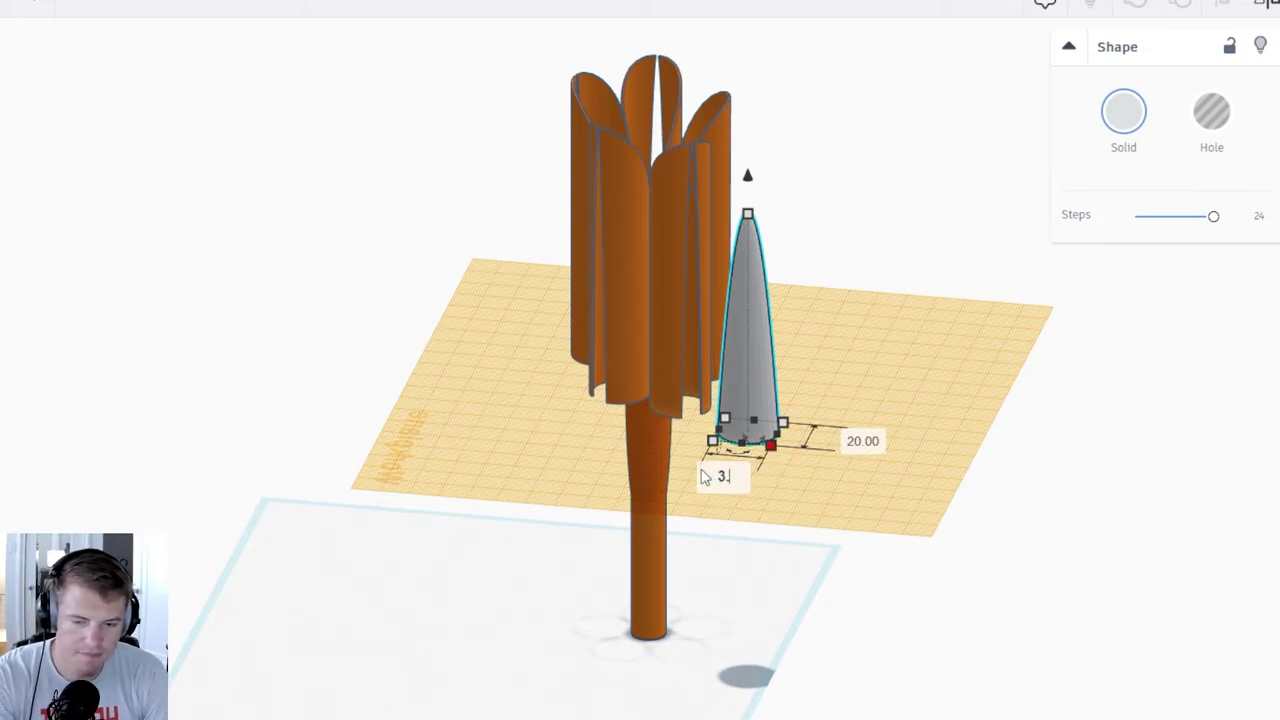
text(0)
key(Return)
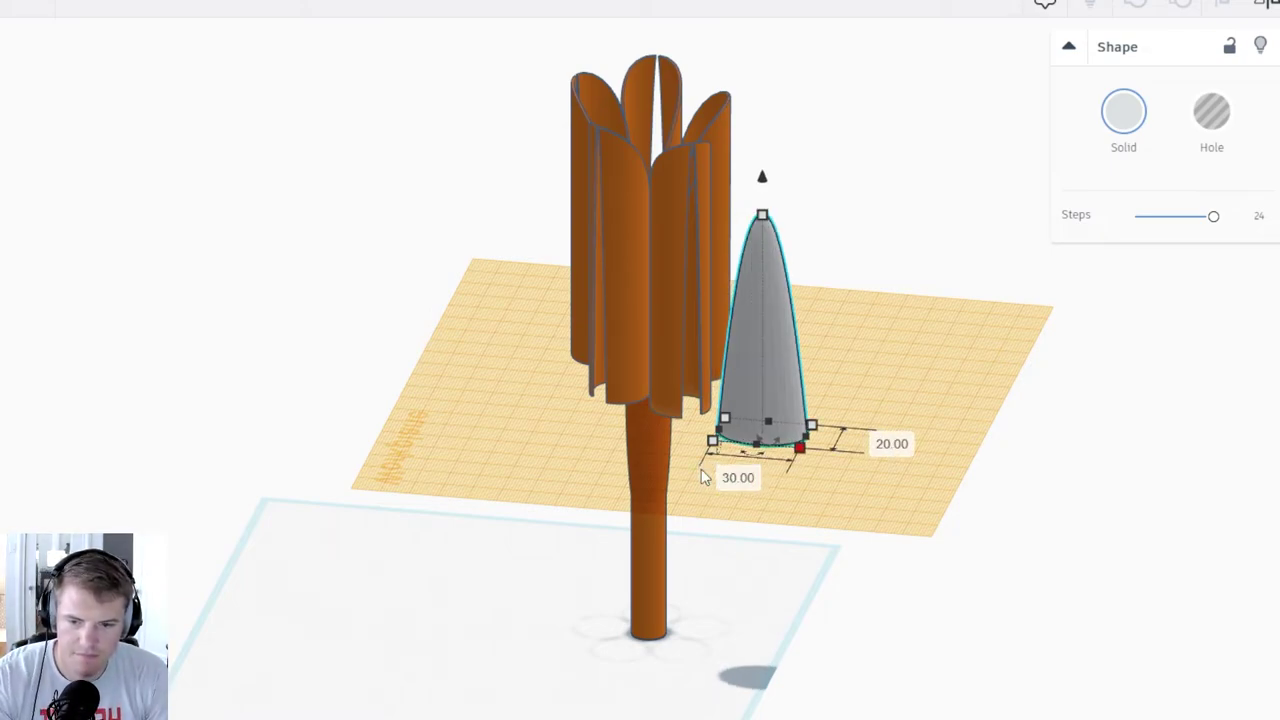
click(892, 443)
text(30)
key(Return)
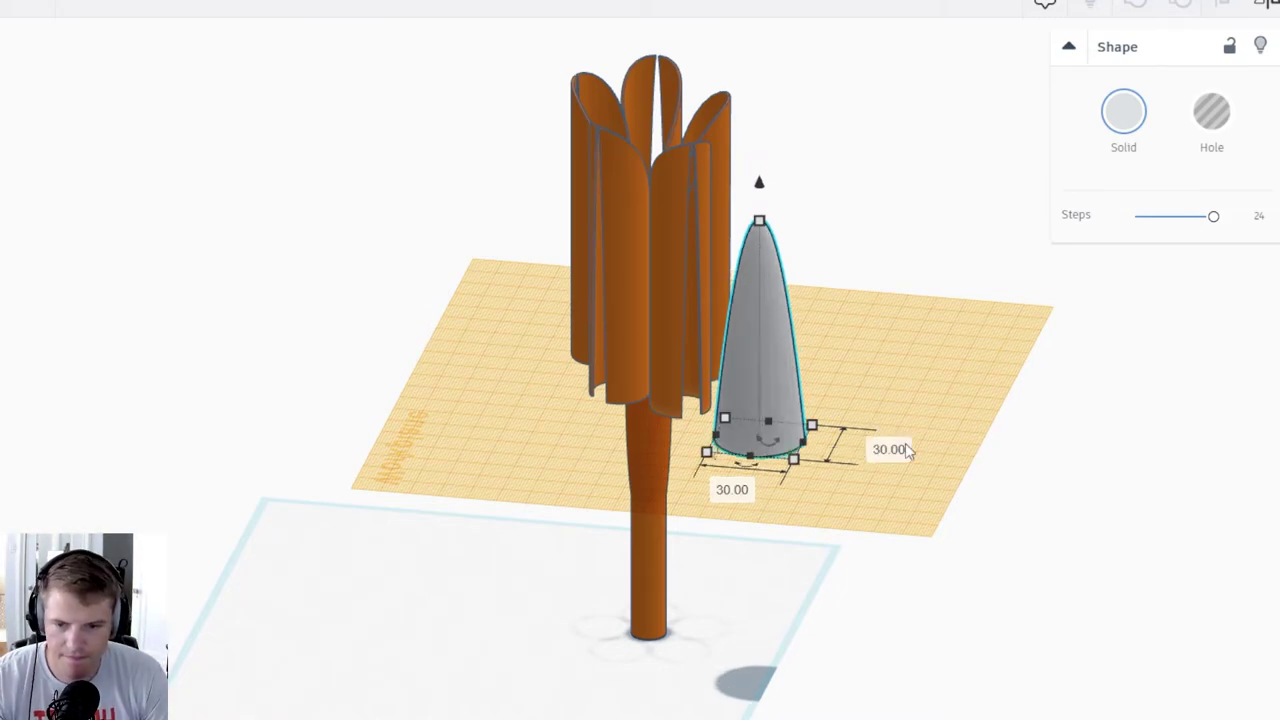
Step: Turn the paraboloid into a hole and move it so it overlaps the lower front tube of the torch
click(1208, 115)
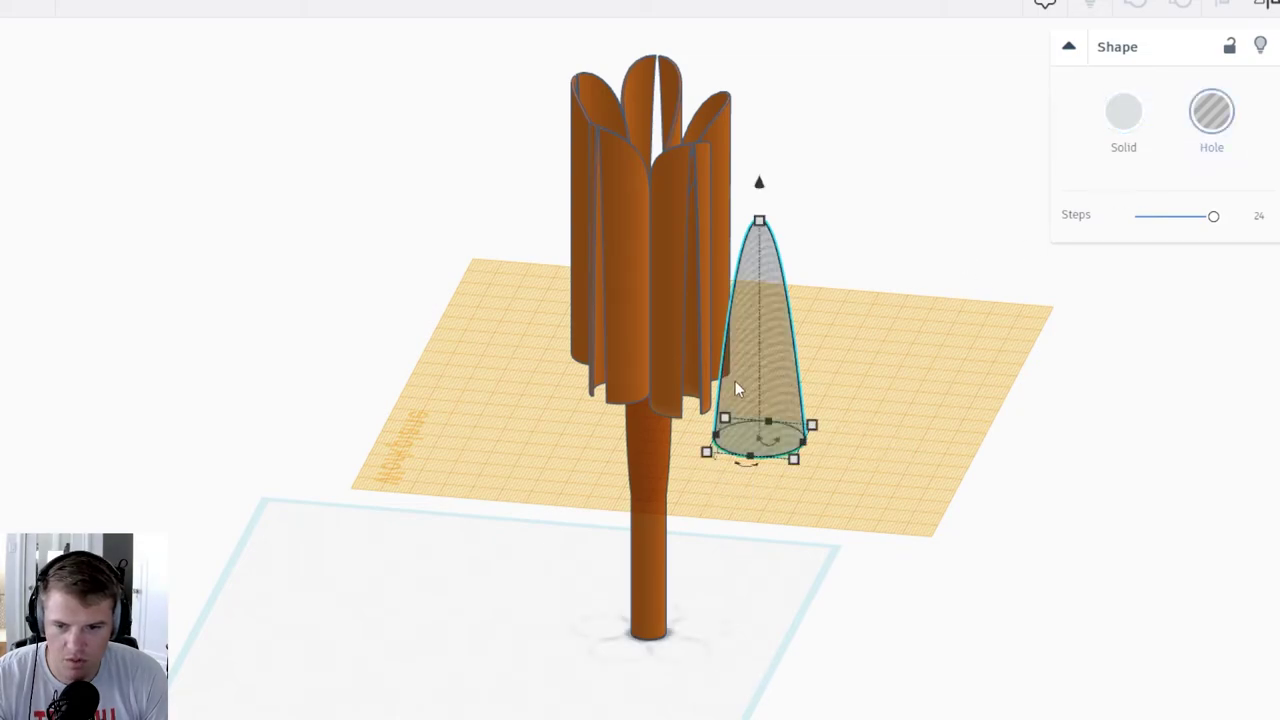
key(Left)
key(Left)
key(Left)
key(Left)
key(Left)
key(Left)
key(Left)
key(Left)
key(Left)
key(Left)
key(Left)
key(Left)
key(Left)
key(Left)
key(Left)
key(Left)
key(Left)
key(Left)
key(Left)
key(Left)
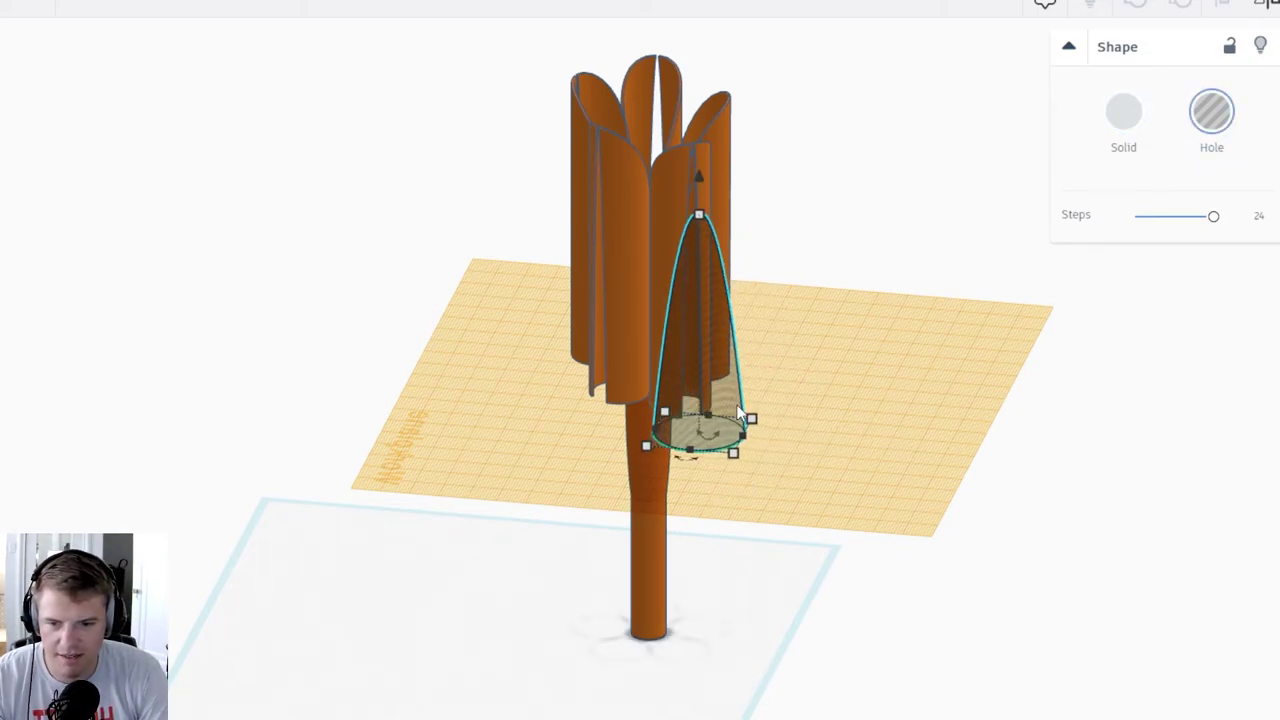
key(Up)
key(Up)
key(Up)
key(Up)
key(Up)
key(Up)
key(Up)
key(Up)
key(Up)
key(Up)
key(Up)
key(Up)
key(Up)
key(Up)
key(Up)
key(Up)
key(Left)
key(Left)
key(Left)
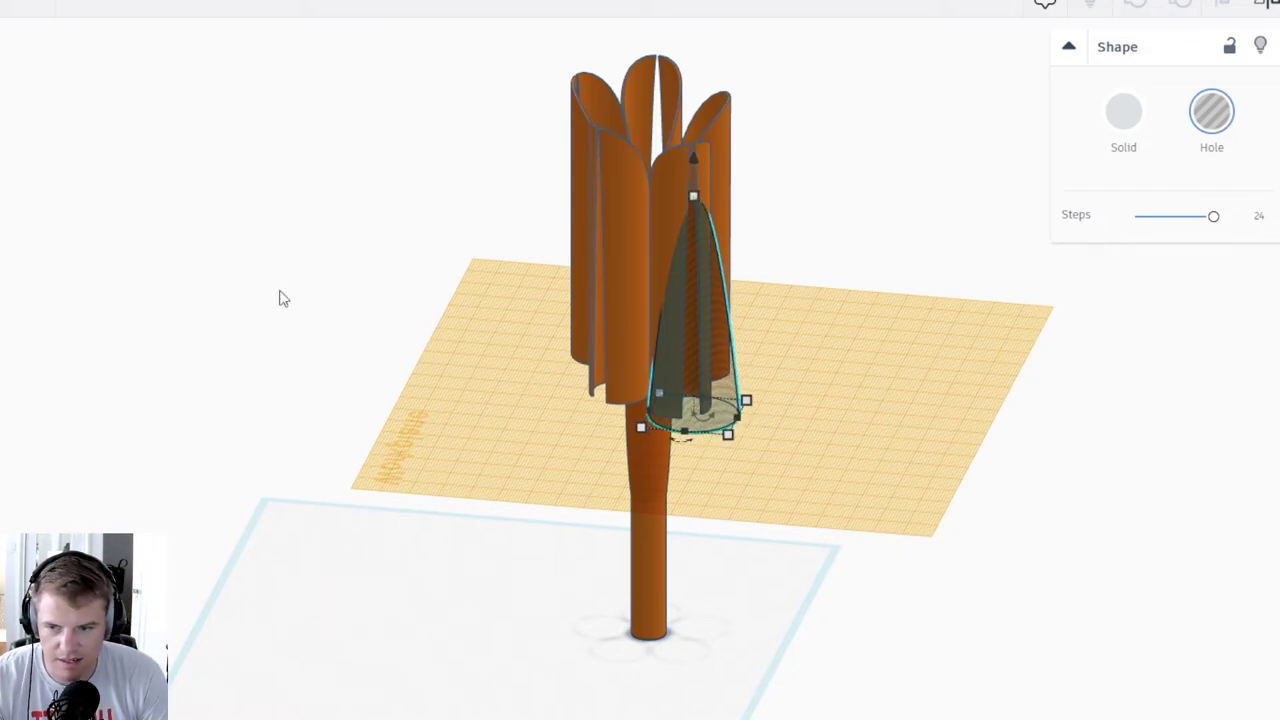
Step: Fine-tune the paraboloid hole's position over the front tube in the top view, moving it slightly inward toward the handle
click(2, 140)
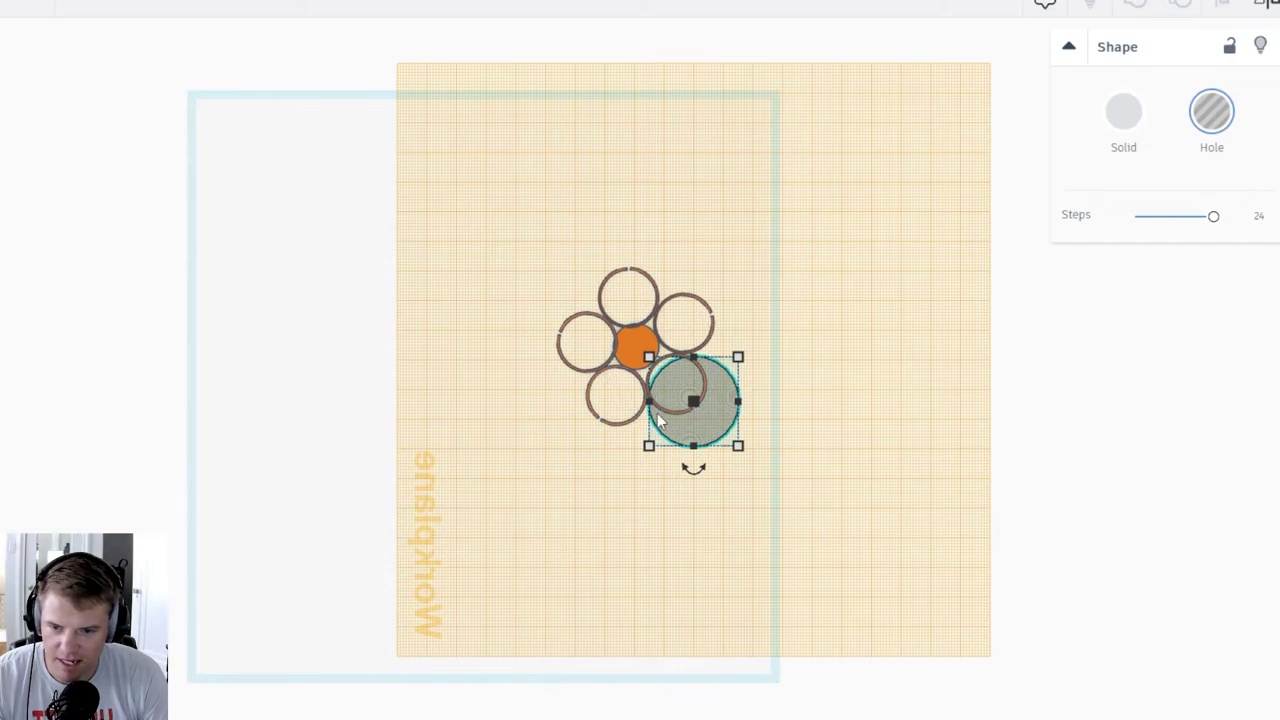
scroll(694, 362, up, 10)
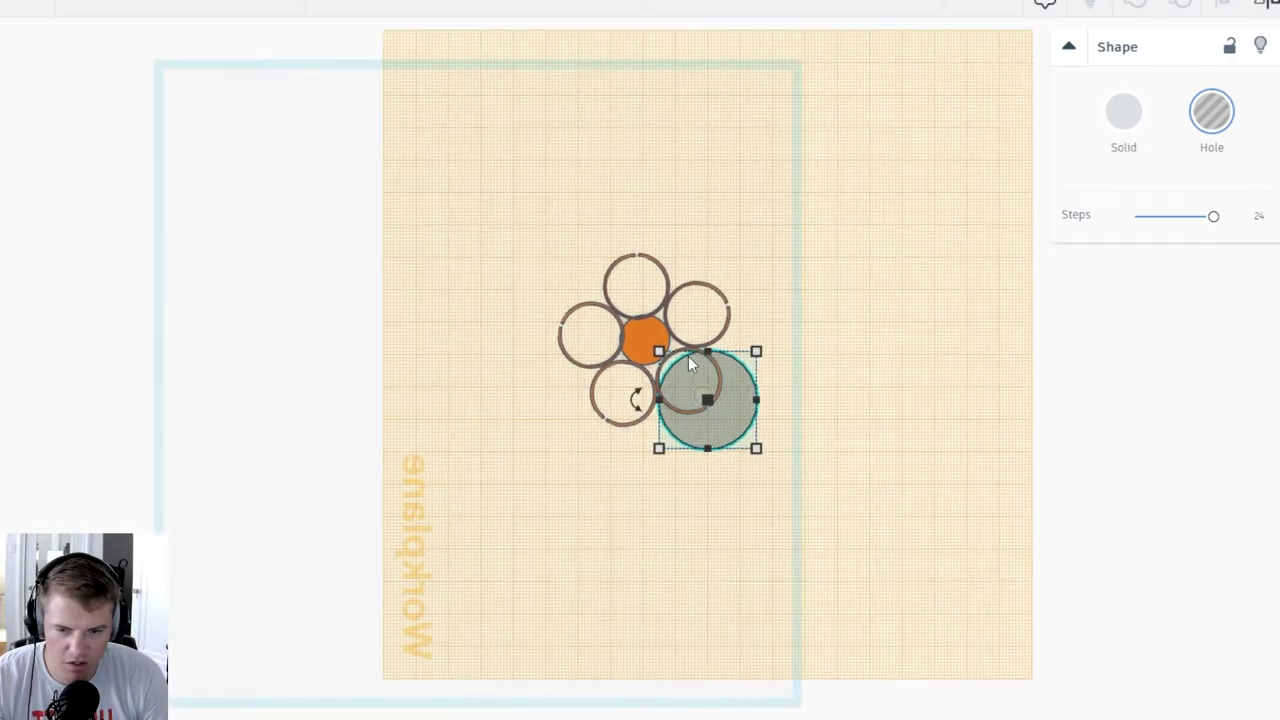
middle_drag(874, 342, 554, 446)
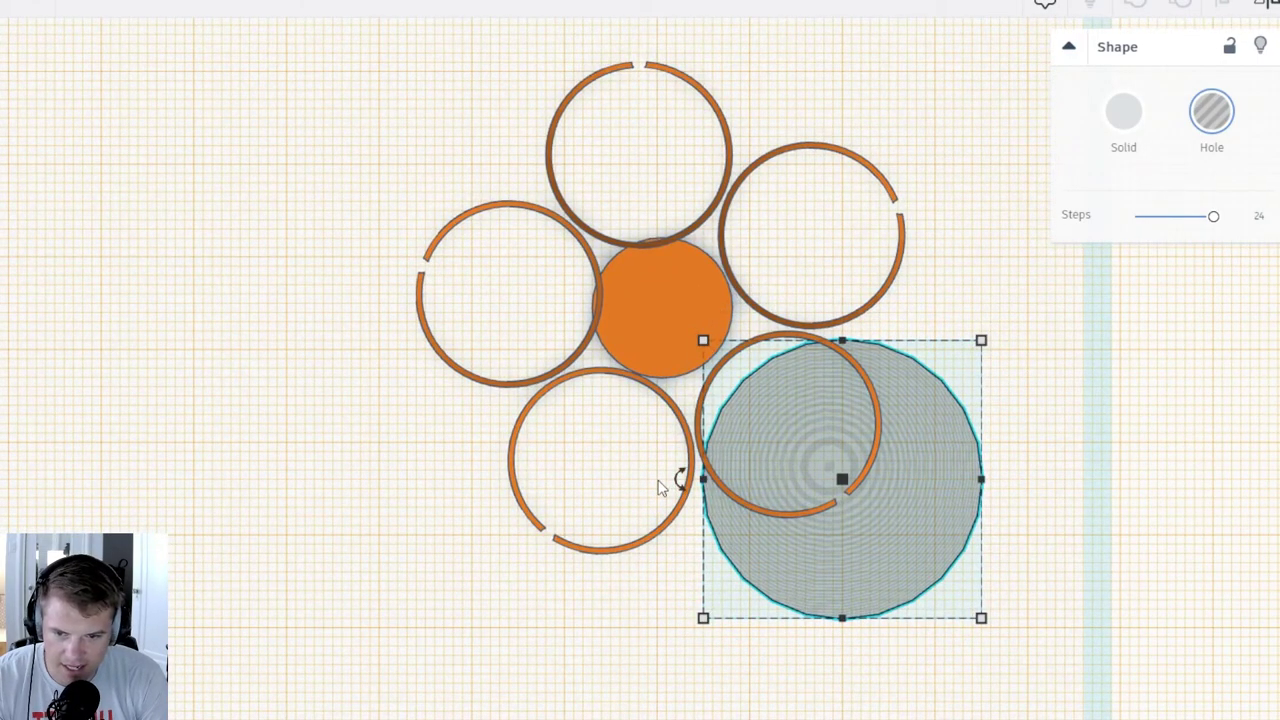
key(Left)
key(Up)
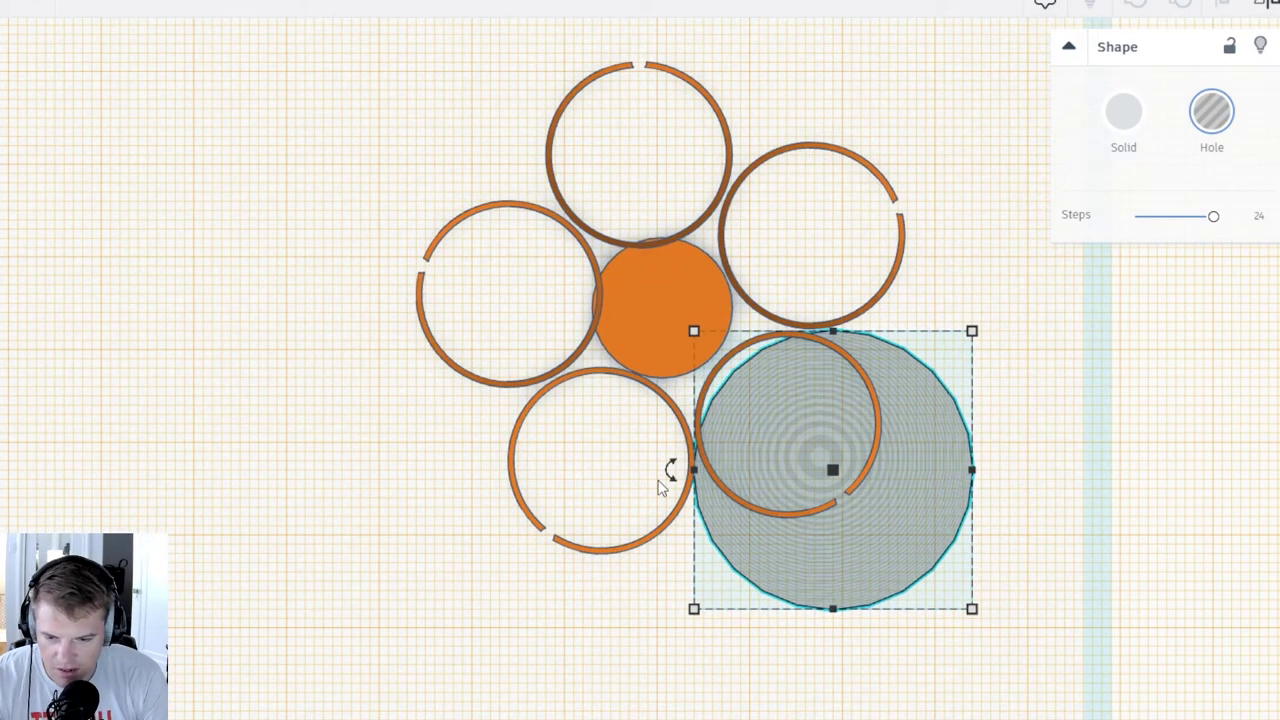
middle_drag(660, 487, 651, 451)
right_drag(651, 451, 482, 290)
scroll(490, 290, down, 6)
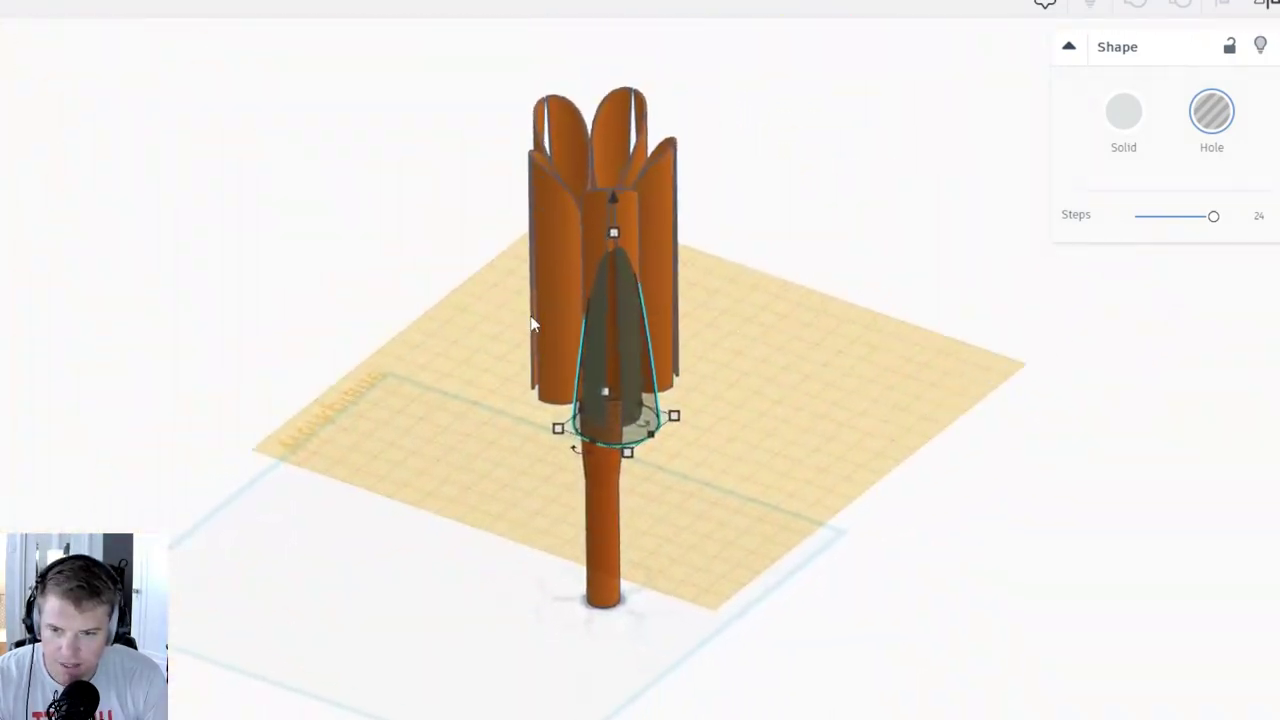
scroll(538, 326, up, 2)
Step: Duplicate the paraboloid hole and move the copy well clear of the torch as a spare
key(Delete)
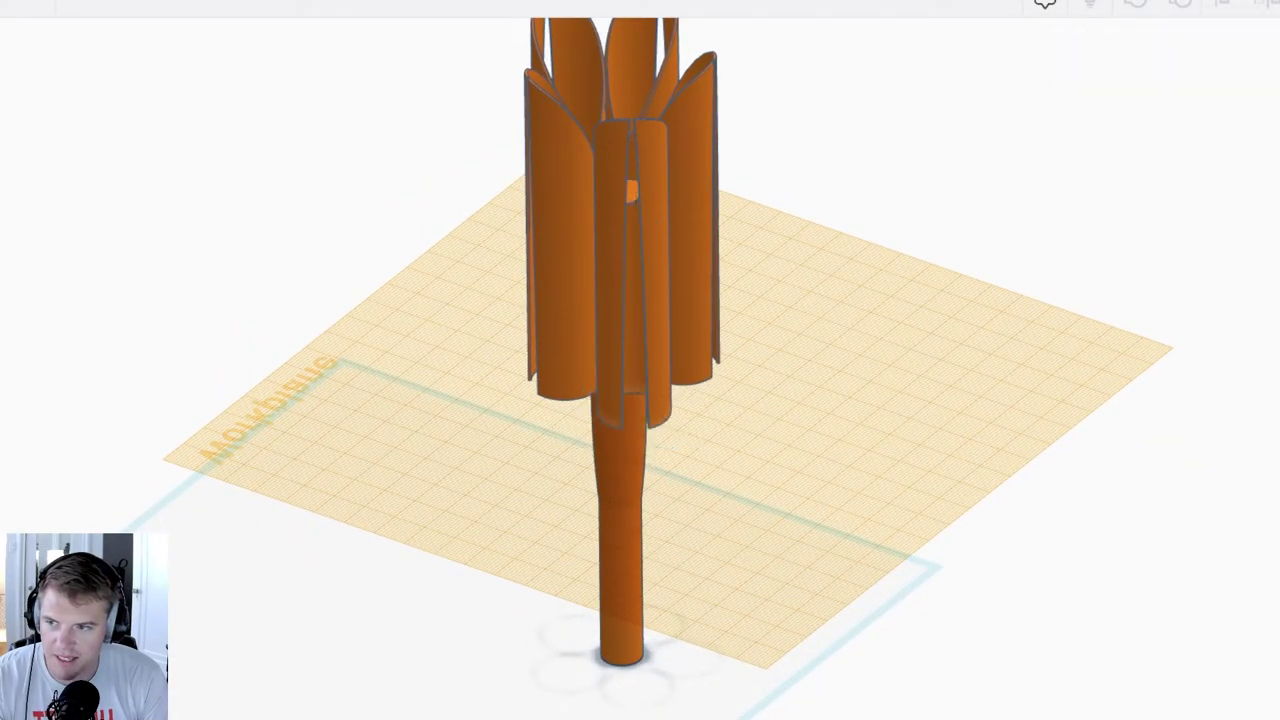
key(ctrl+z)
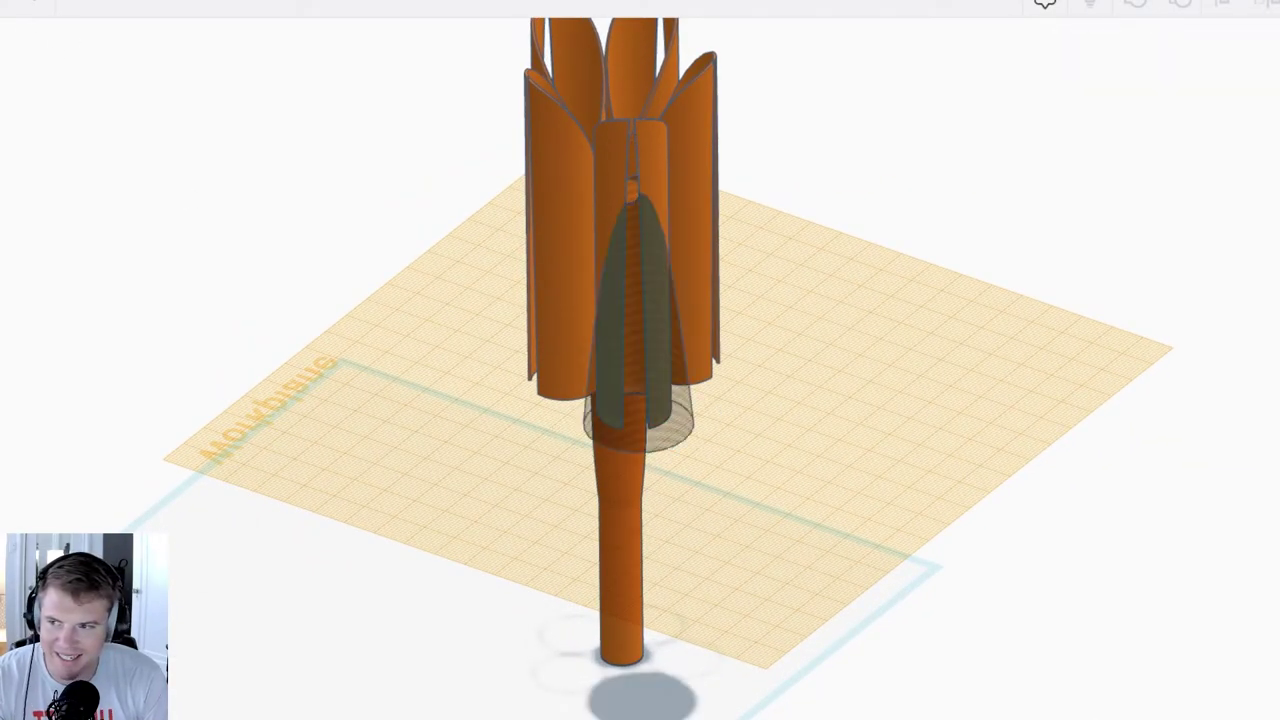
click(615, 292)
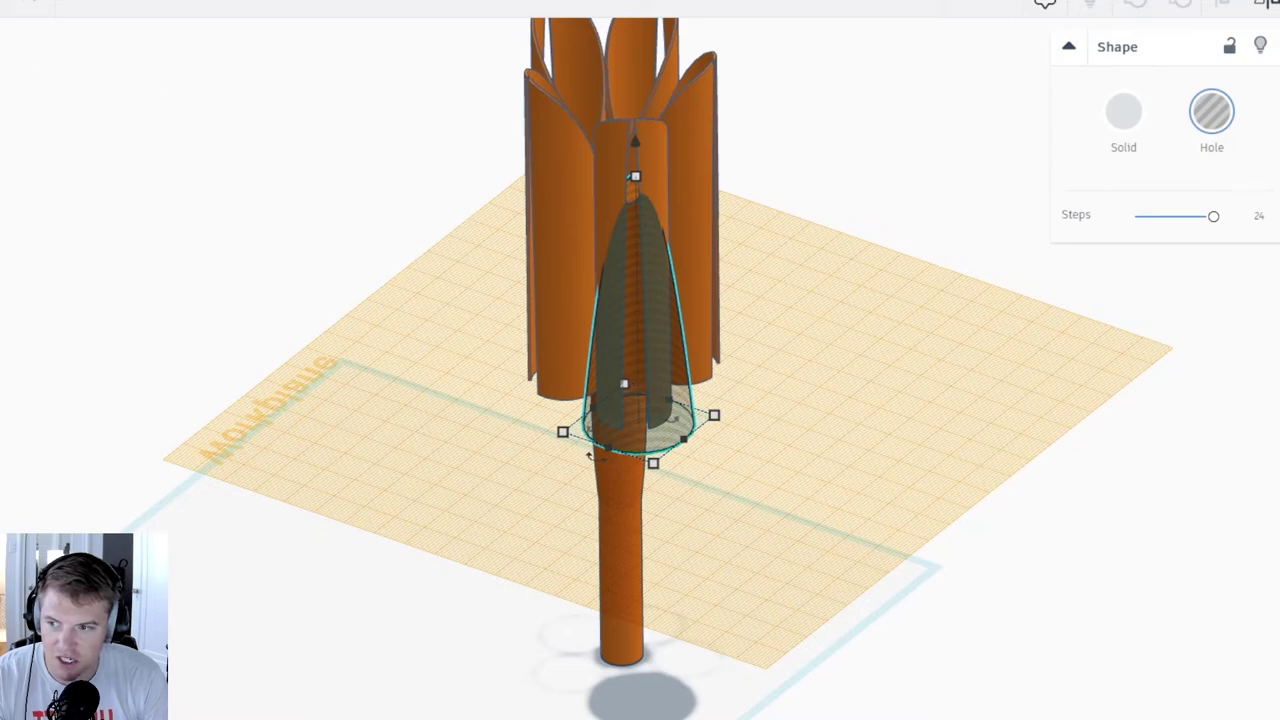
key(ctrl+d)
key(Left)
key(Left)
key(Left)
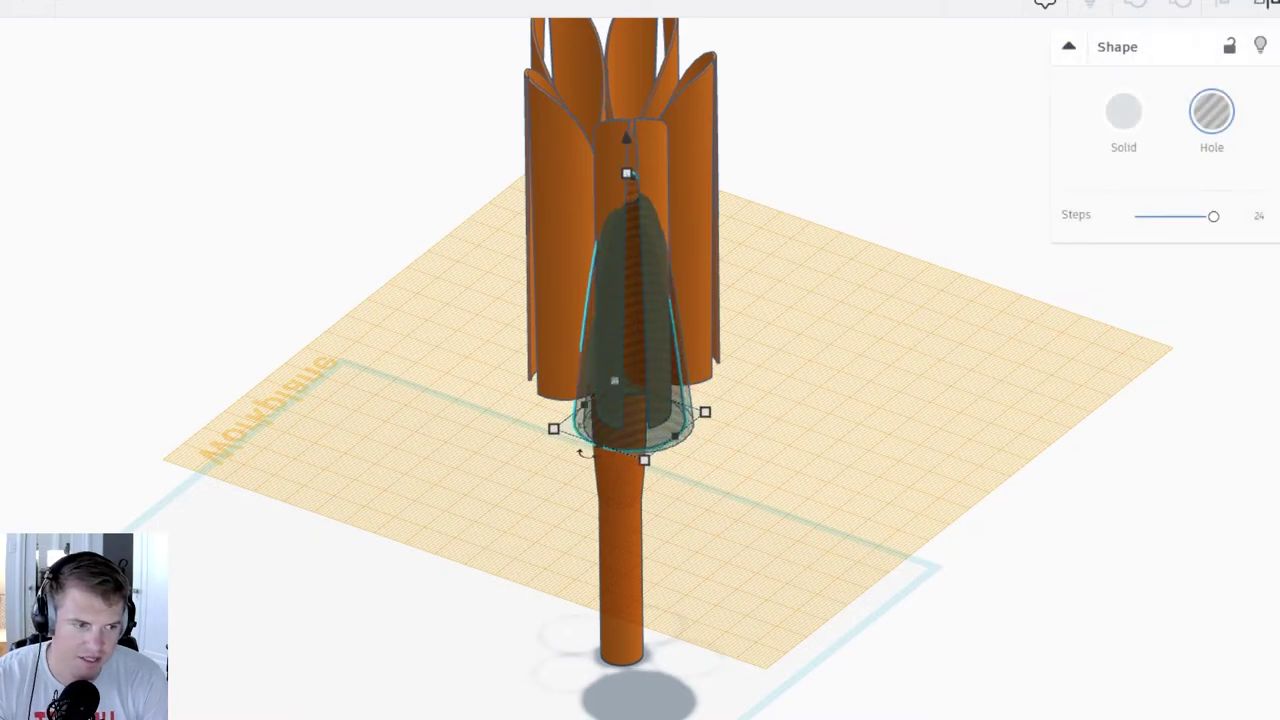
key(Left)
key(Left)
key(Left)
key(Left)
key(Left)
key(Left)
key(Left)
key(Left)
key(Left)
key(Left)
key(Left)
key(Left)
key(Left)
key(Left)
key(Left)
key(Left)
key(Left)
key(Left)
key(Left)
key(Left)
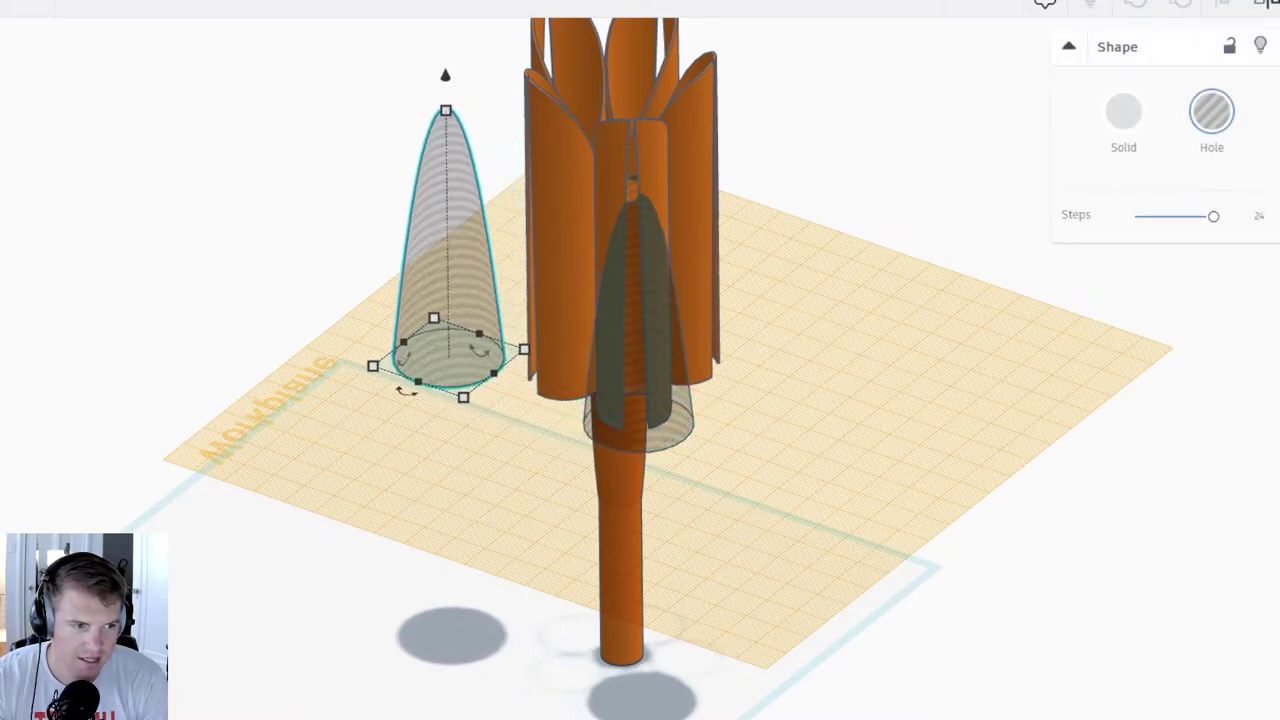
key(Left)
key(Left)
key(Left)
key(Left)
key(Left)
key(Left)
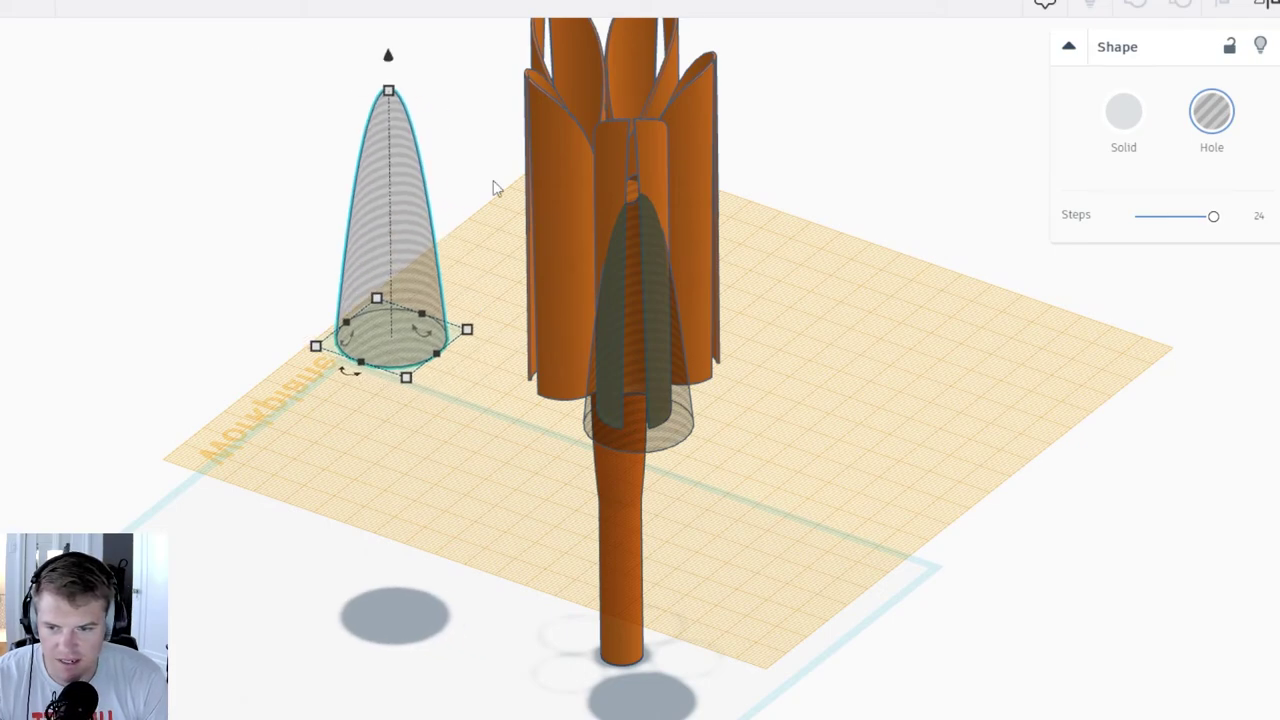
Step: Try cutting the front tube by grouping the torch with the paraboloid hole that overlaps it
drag(457, 166, 812, 400)
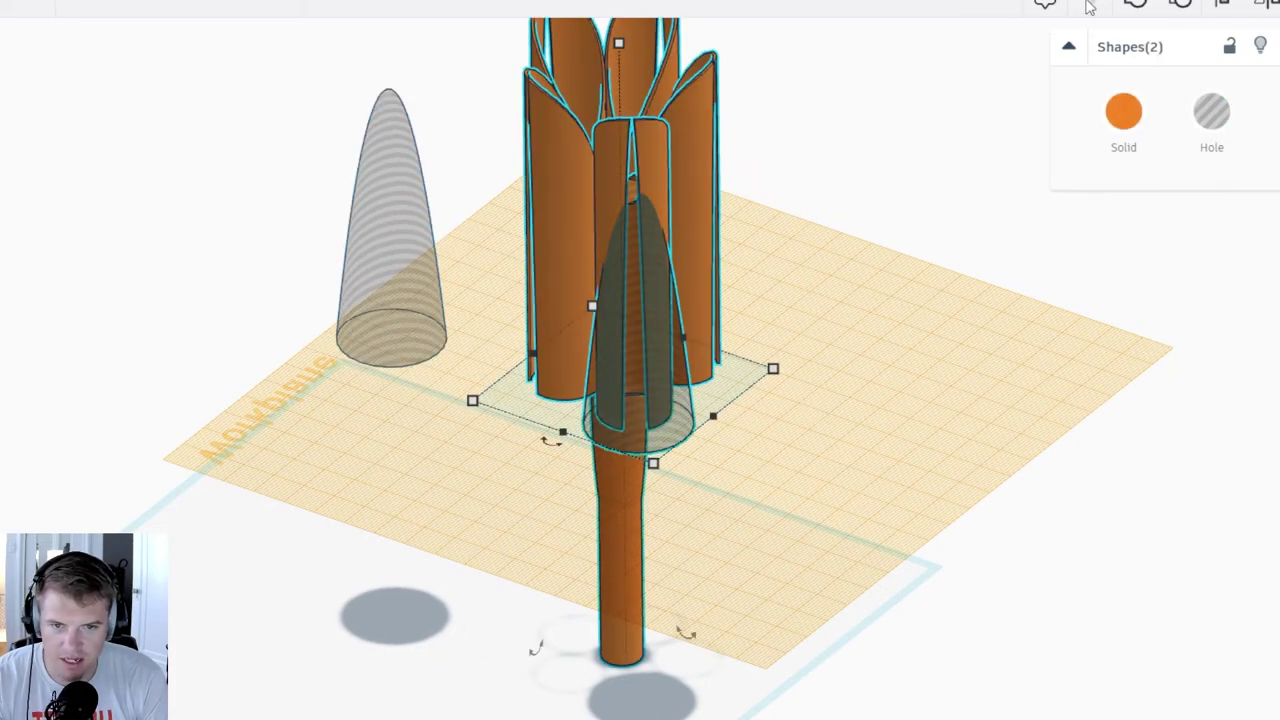
click(1133, 5)
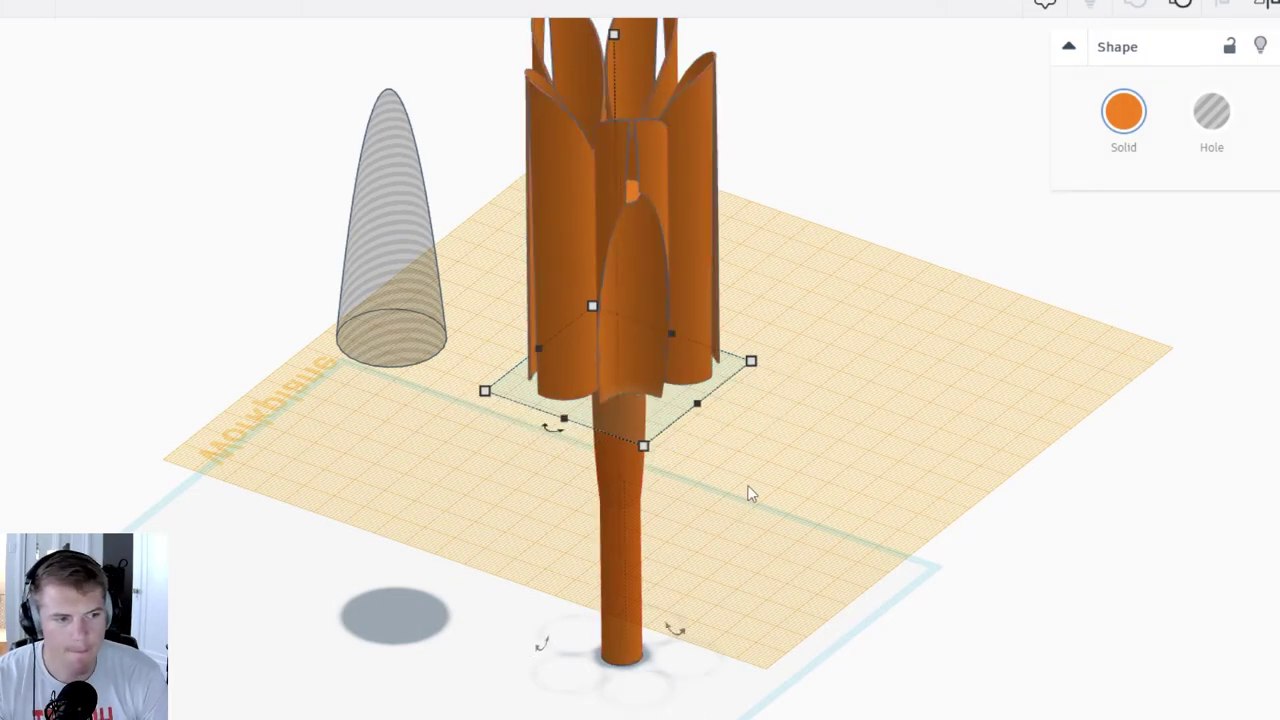
right_drag(774, 514, 773, 480)
click(778, 485)
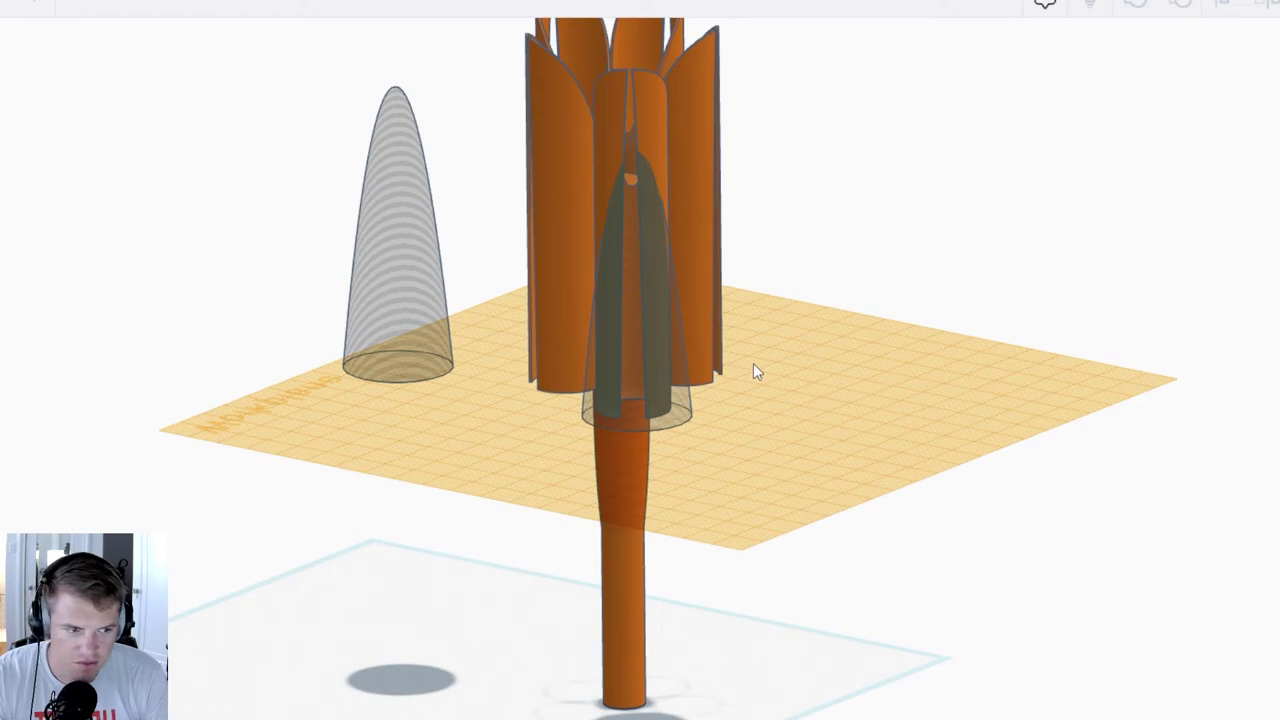
Step: Shift the overlapping paraboloid hole slightly sideways on the front tube
click(621, 395)
drag(620, 395, 617, 395)
Step: Try grouping the torch with the repositioned paraboloid hole and inspect the cut in the front tube
drag(482, 212, 764, 283)
click(1141, 18)
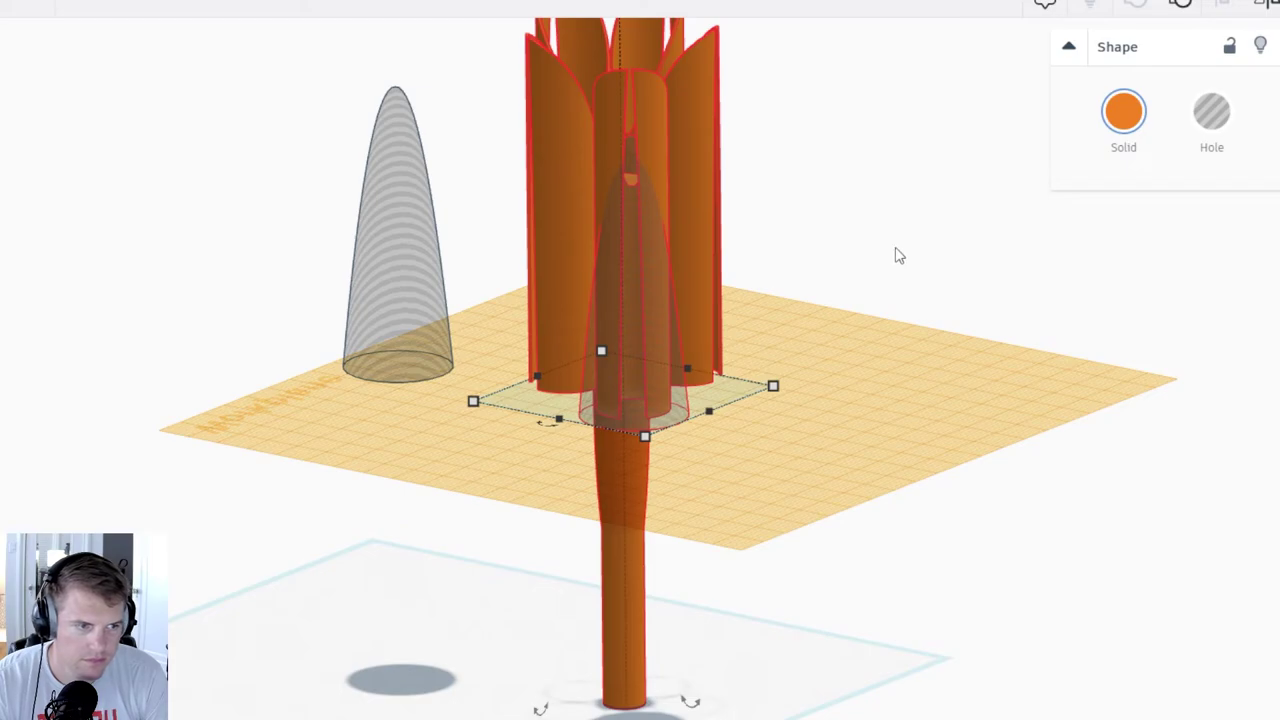
right_drag(908, 258, 668, 410)
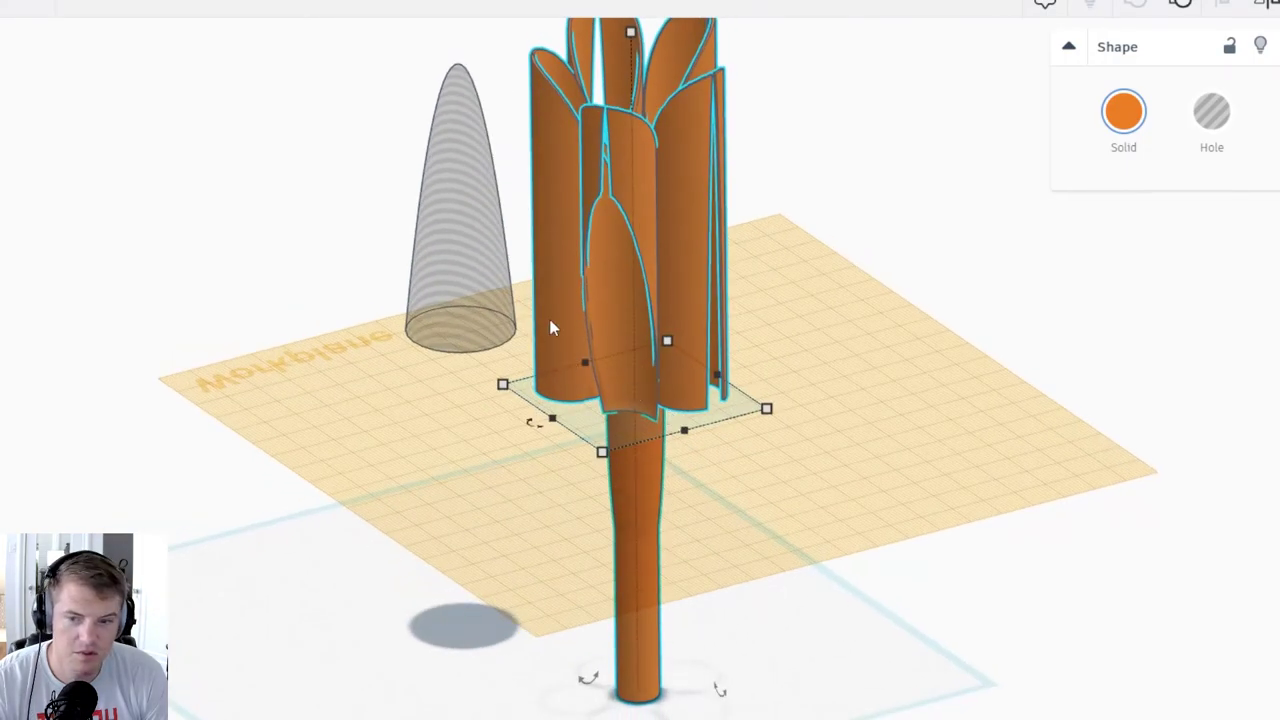
middle_drag(549, 320, 579, 401)
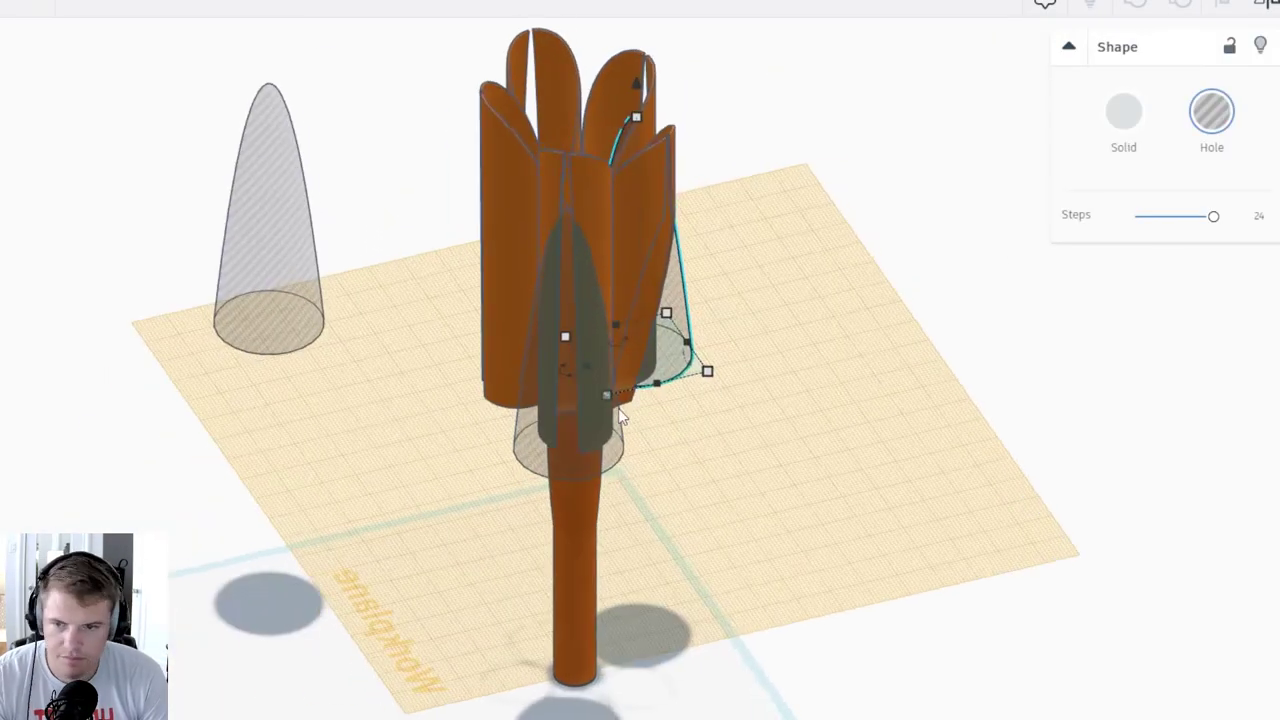